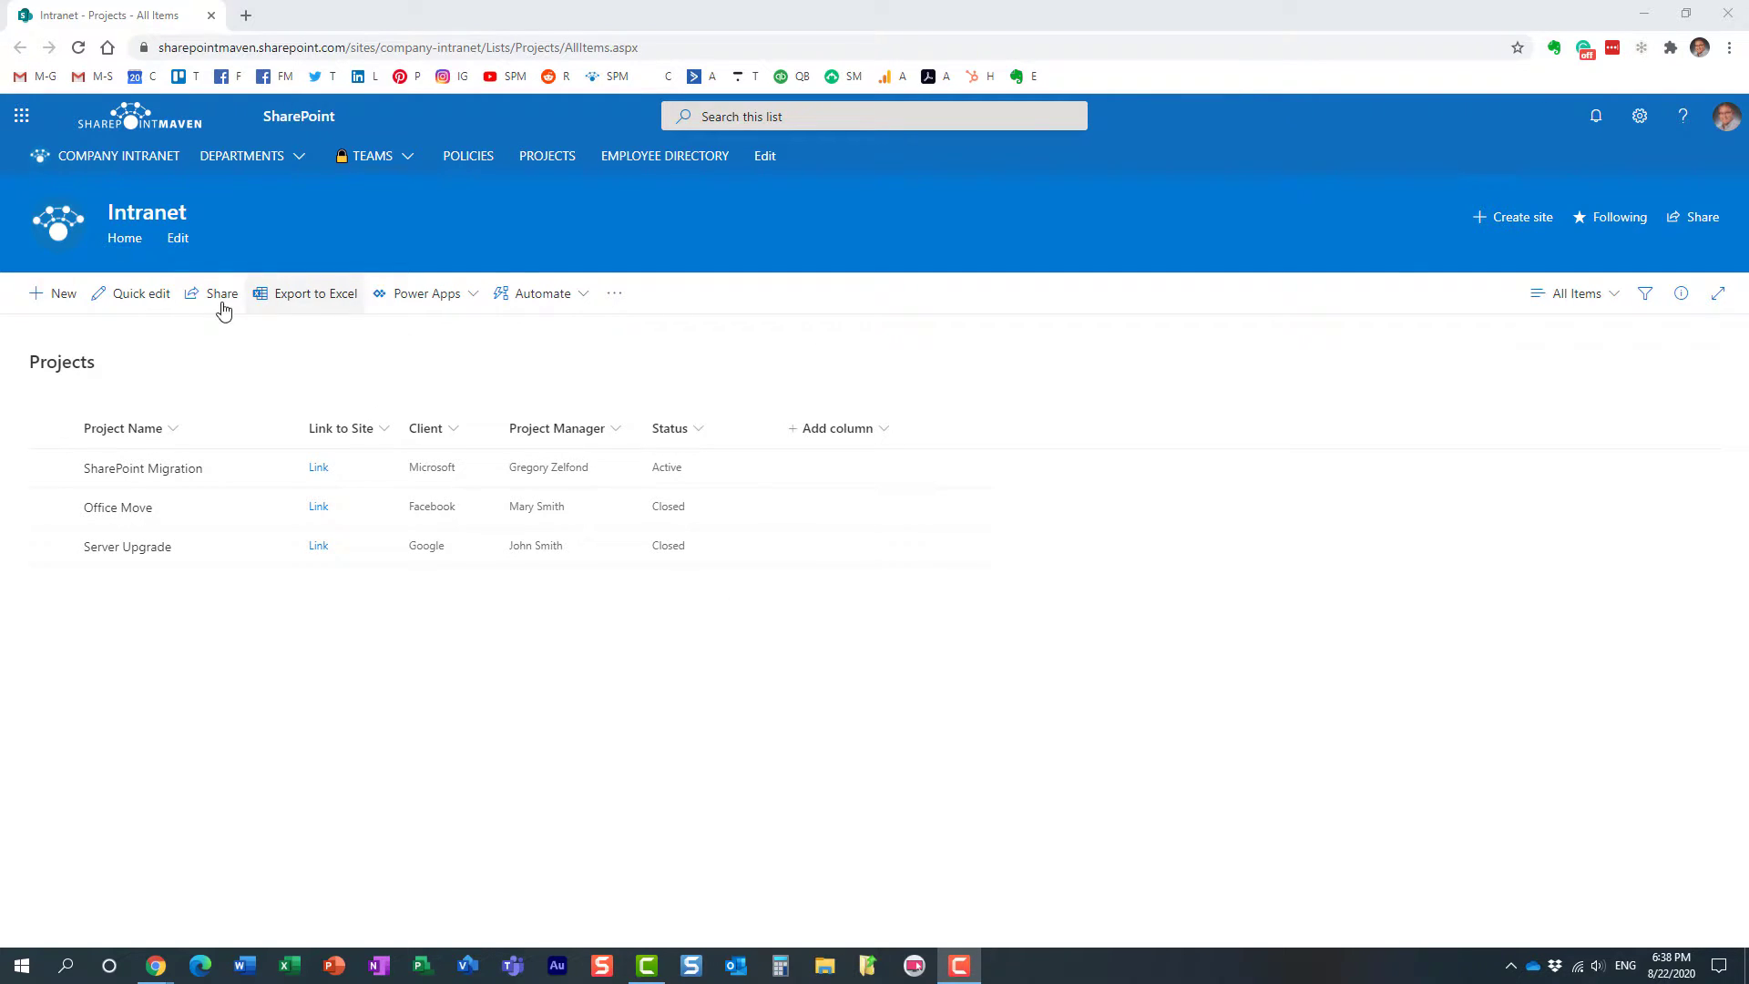
Step: Leave the Projects list for the Intranet home page using the site logo
{"action": "left_click", "coordinate": [62, 224]}
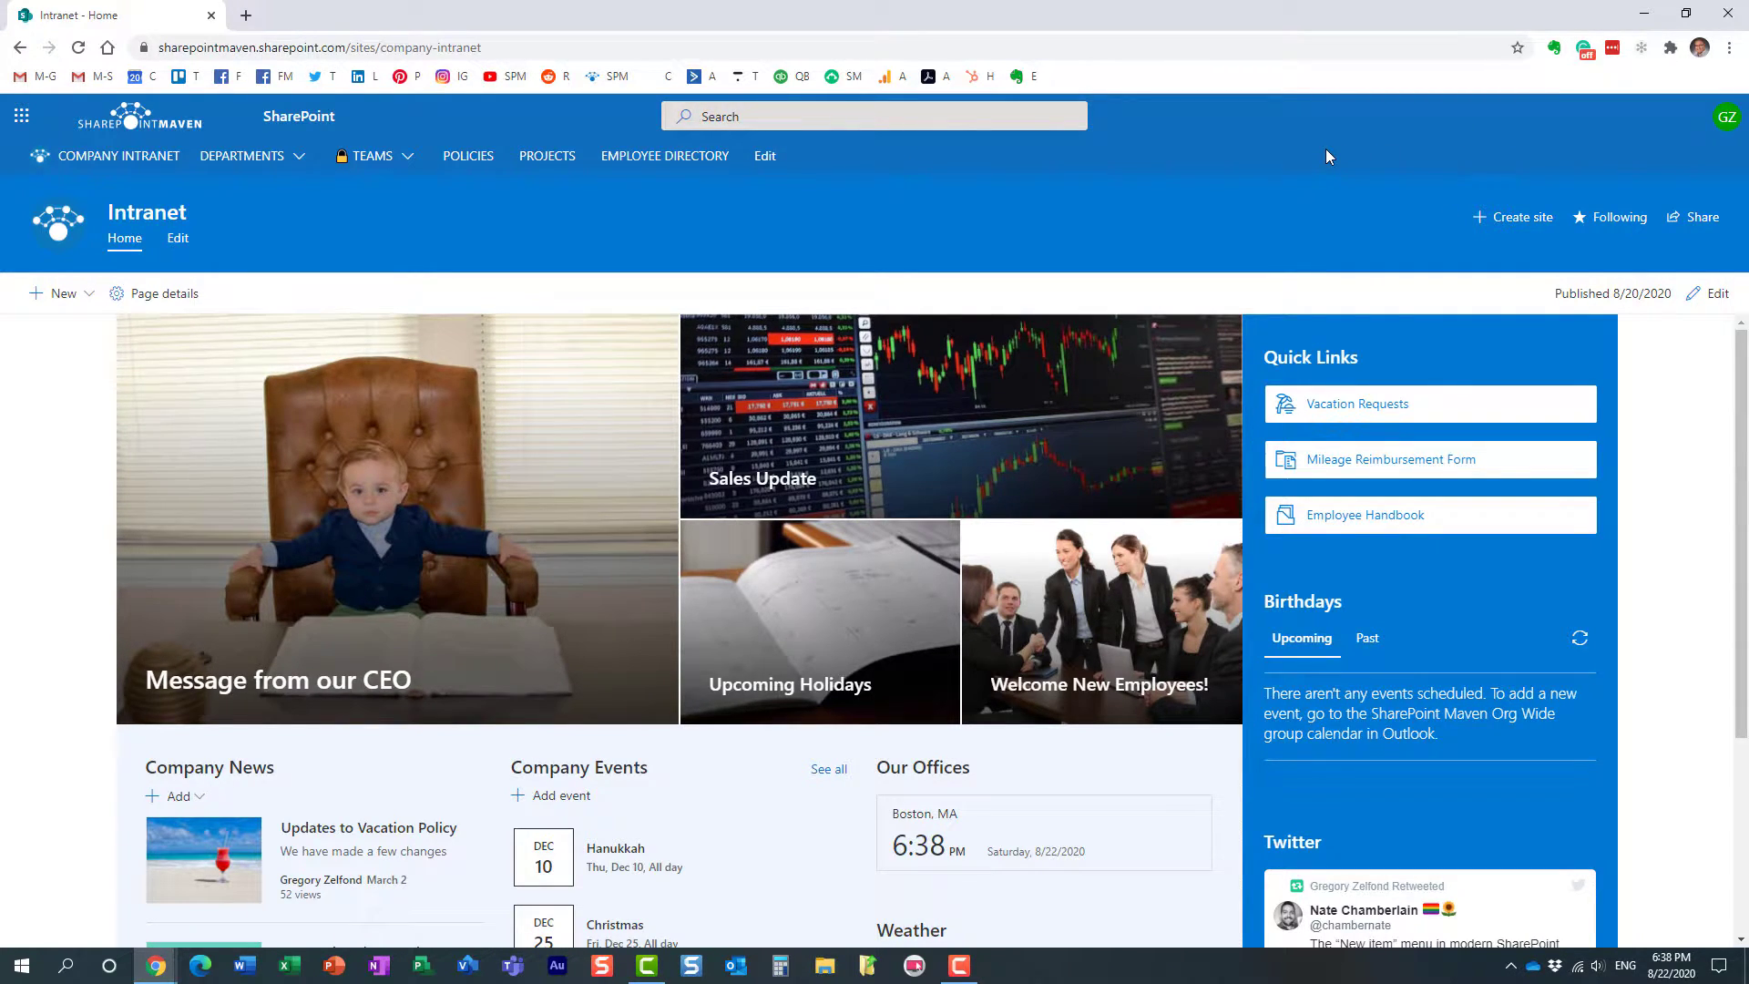
Step: Open the Projects list from Site contents in a new tab
{"action": "left_click", "coordinate": [1639, 116]}
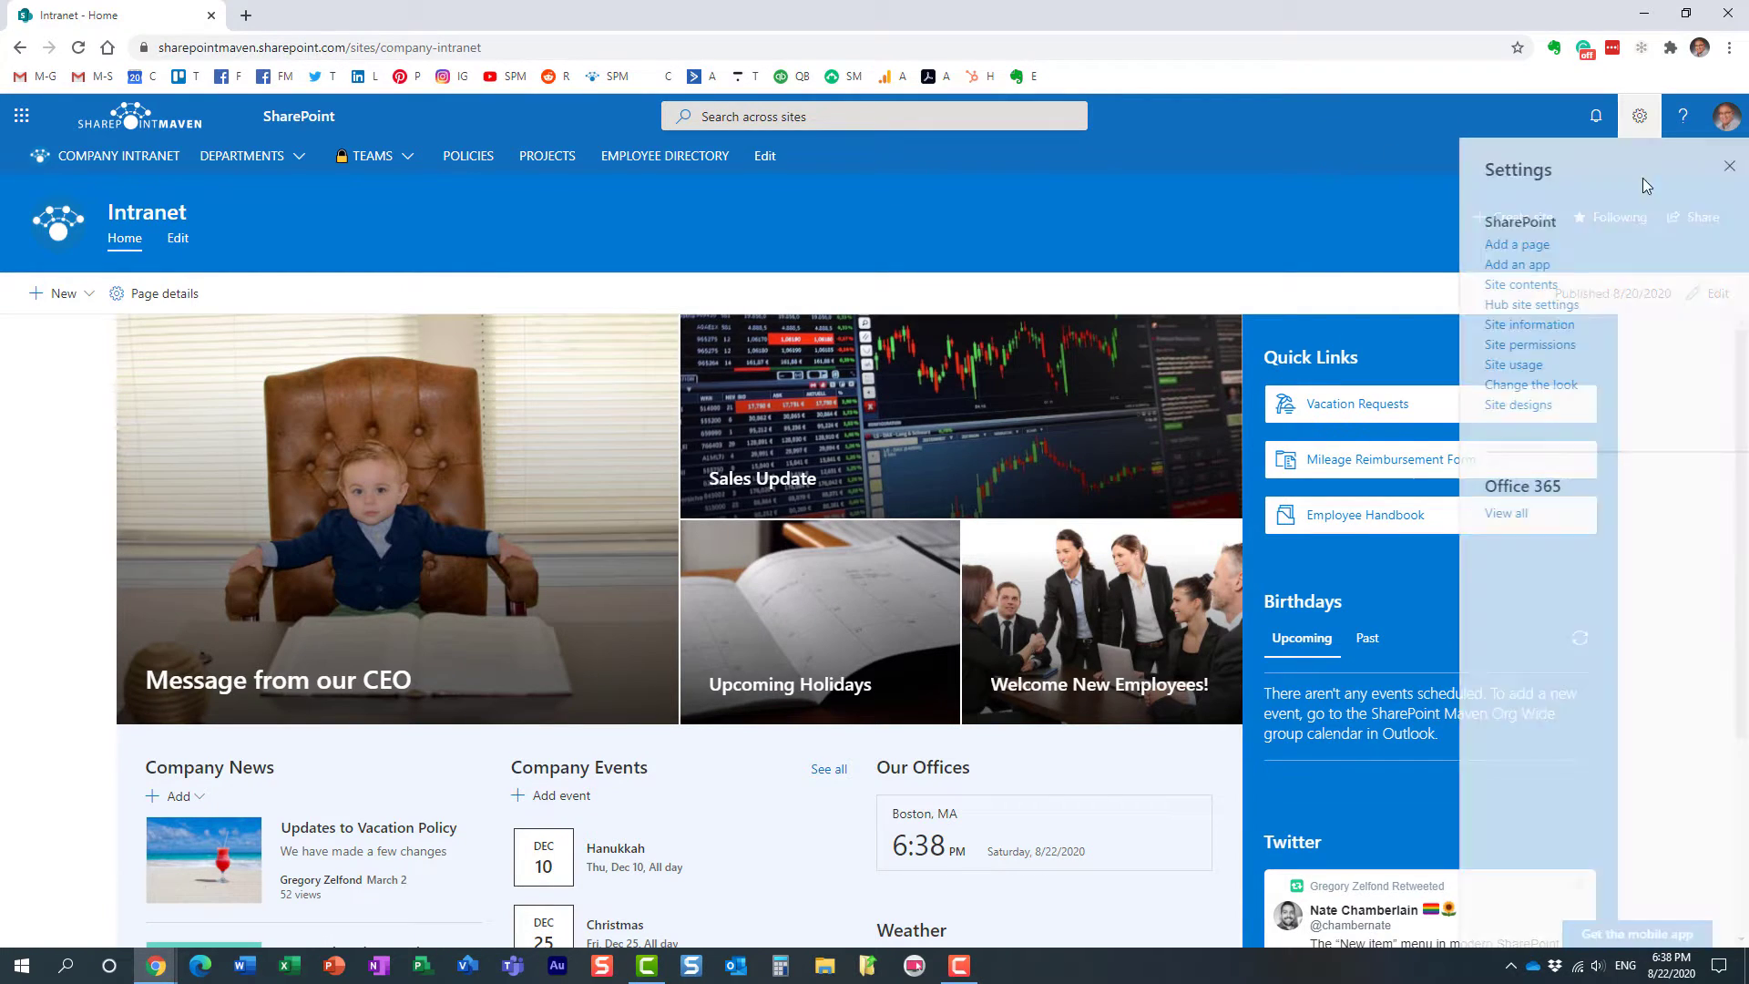
{"action": "left_click", "coordinate": [1536, 285]}
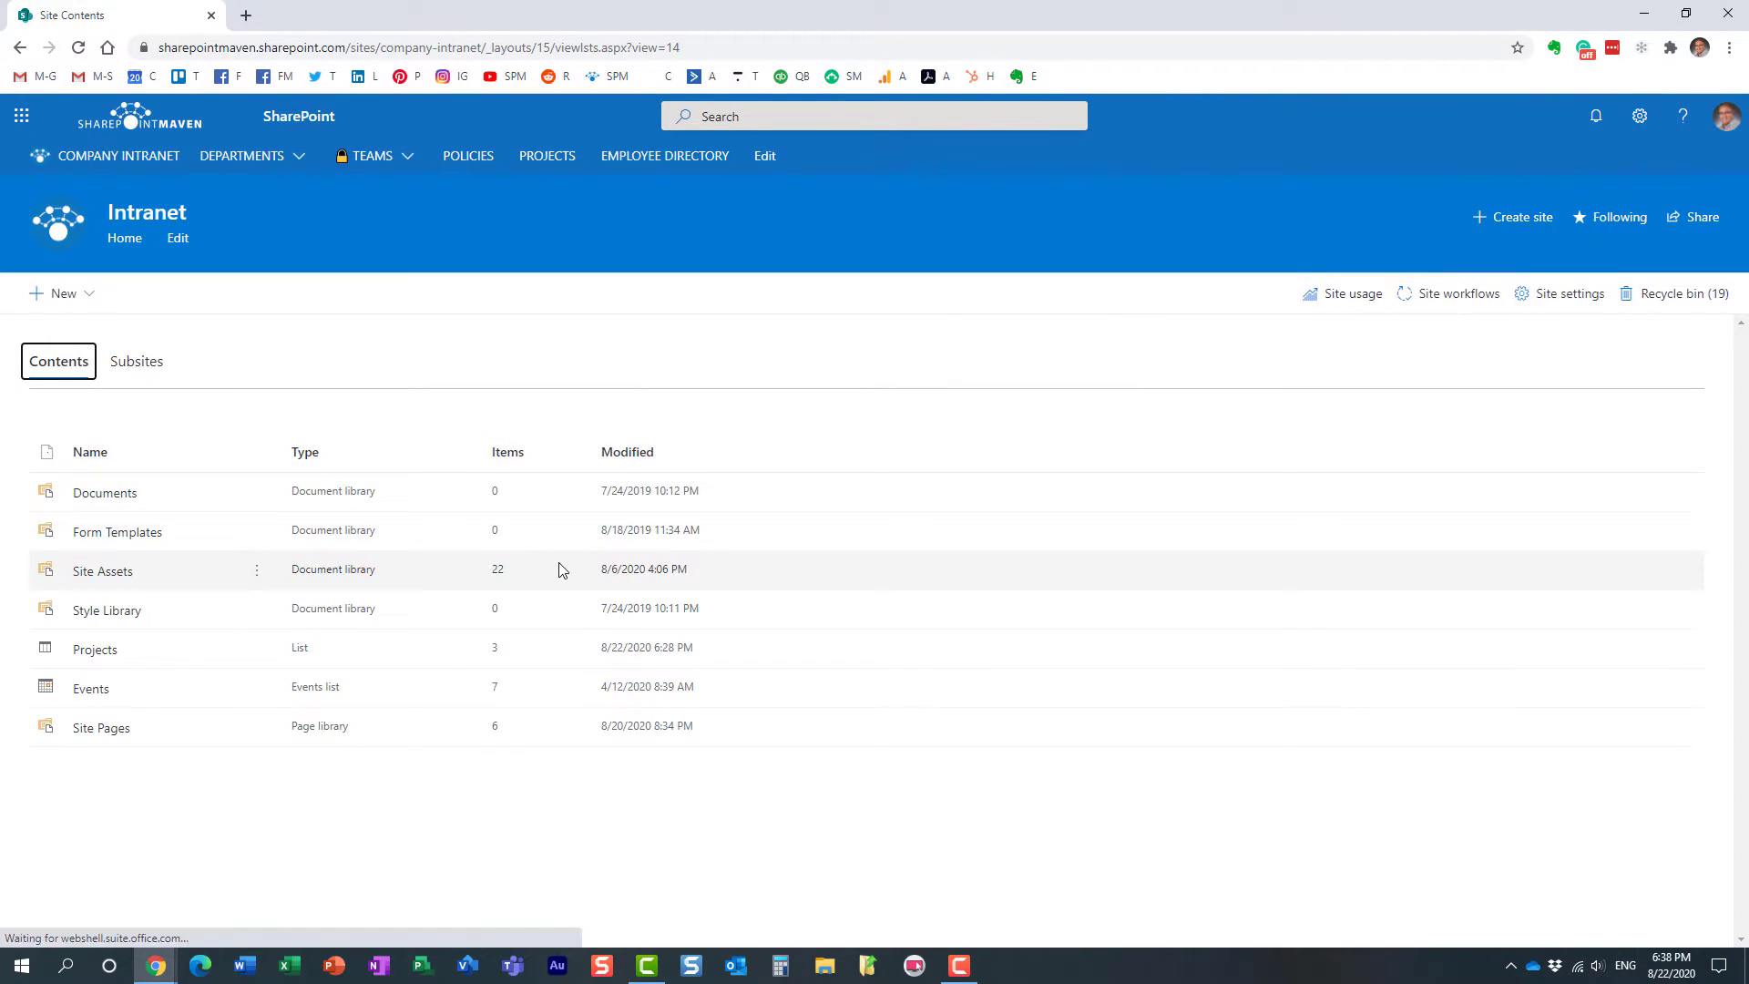
{"action": "left_click", "coordinate": [85, 652]}
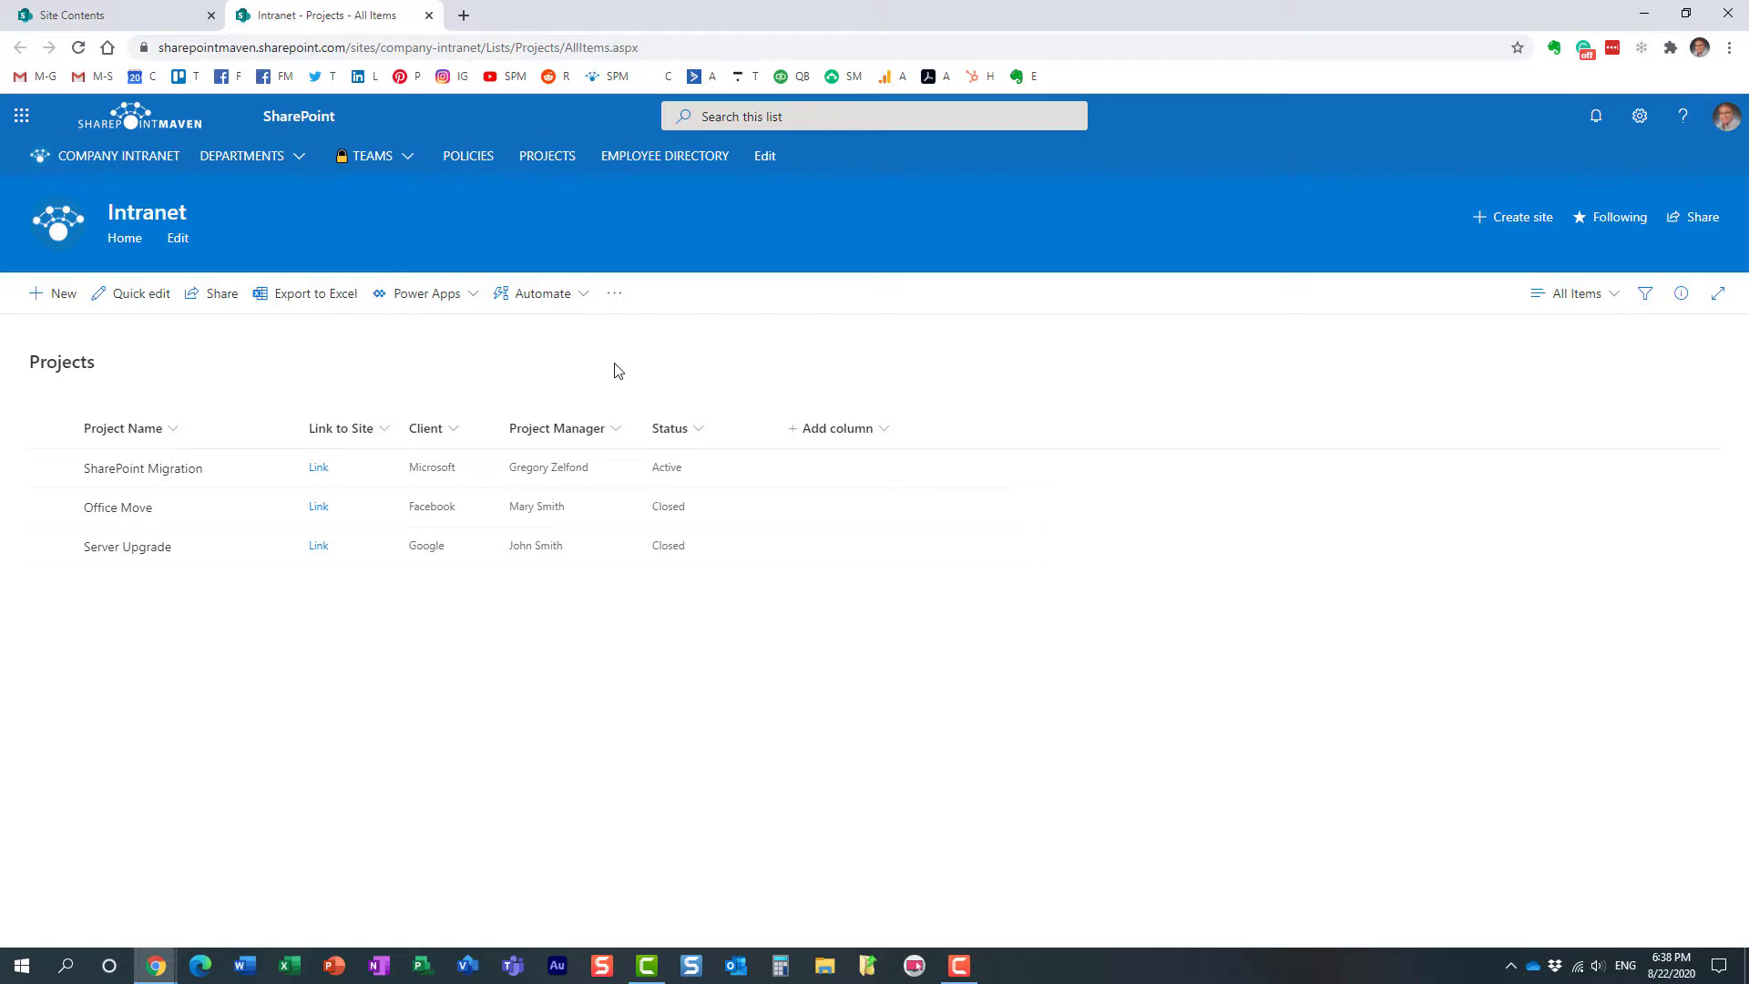
Step: Review Site permissions, expanding the Site owners, Site members and Site visitors groups
{"action": "left_click", "coordinate": [1639, 116]}
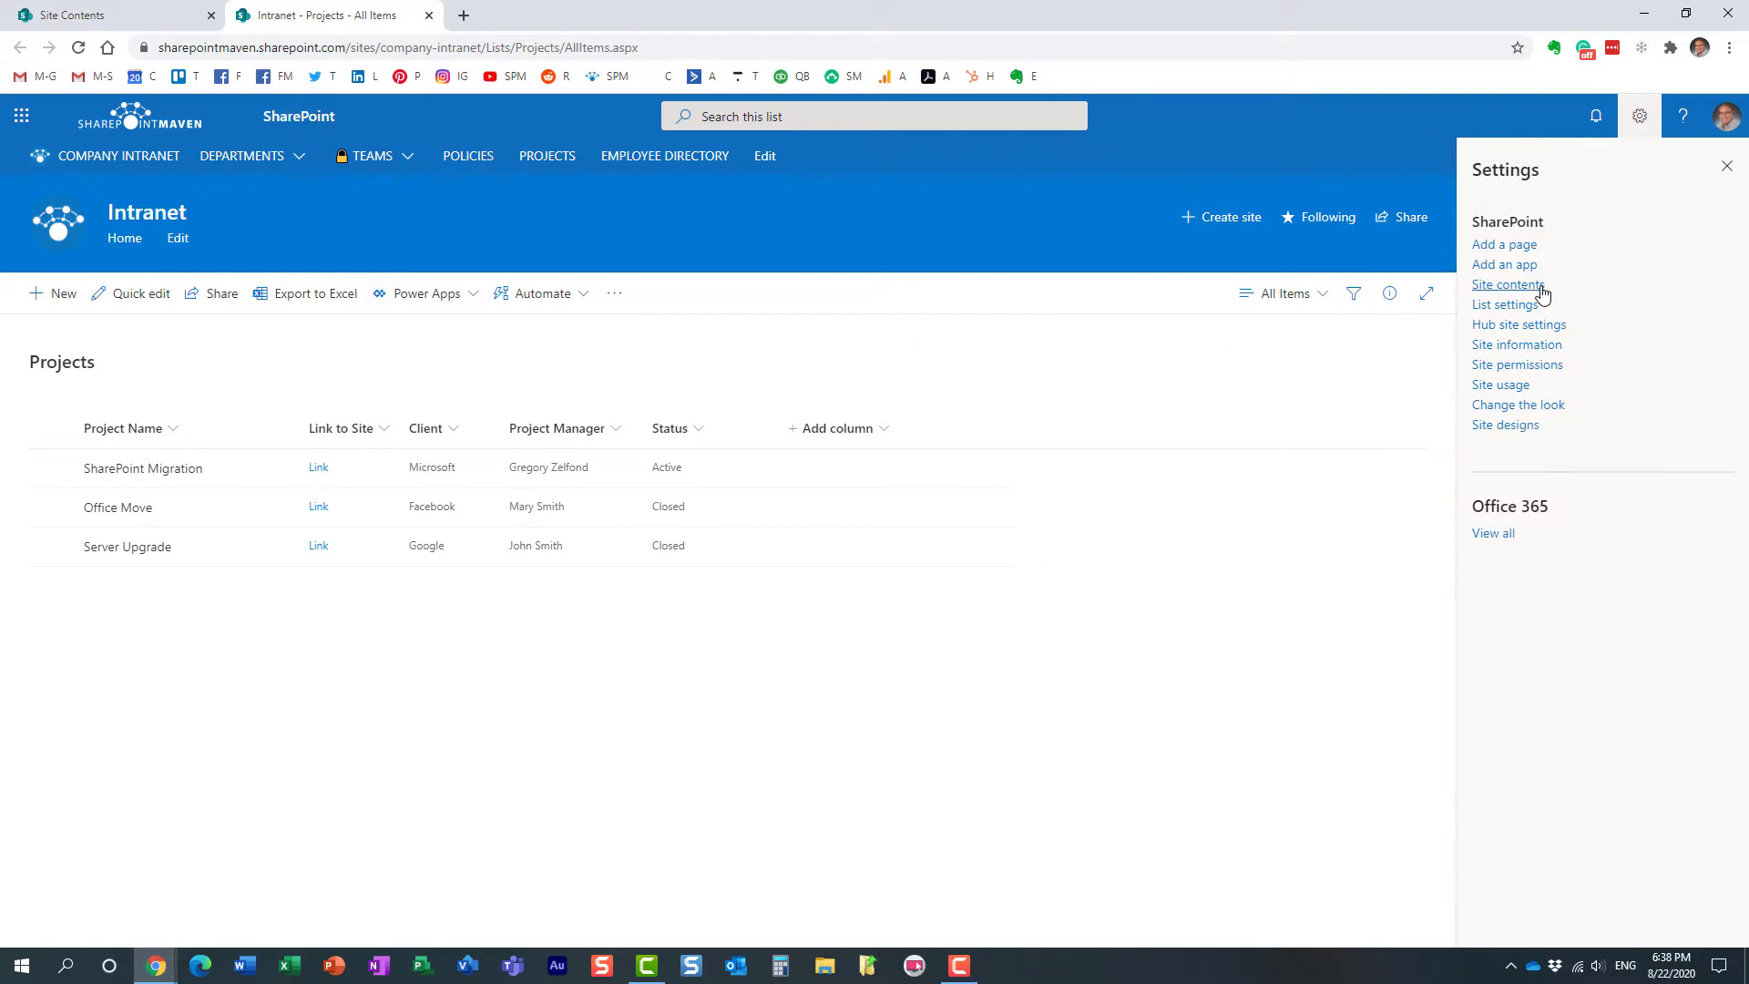
{"action": "left_click", "coordinate": [1548, 366]}
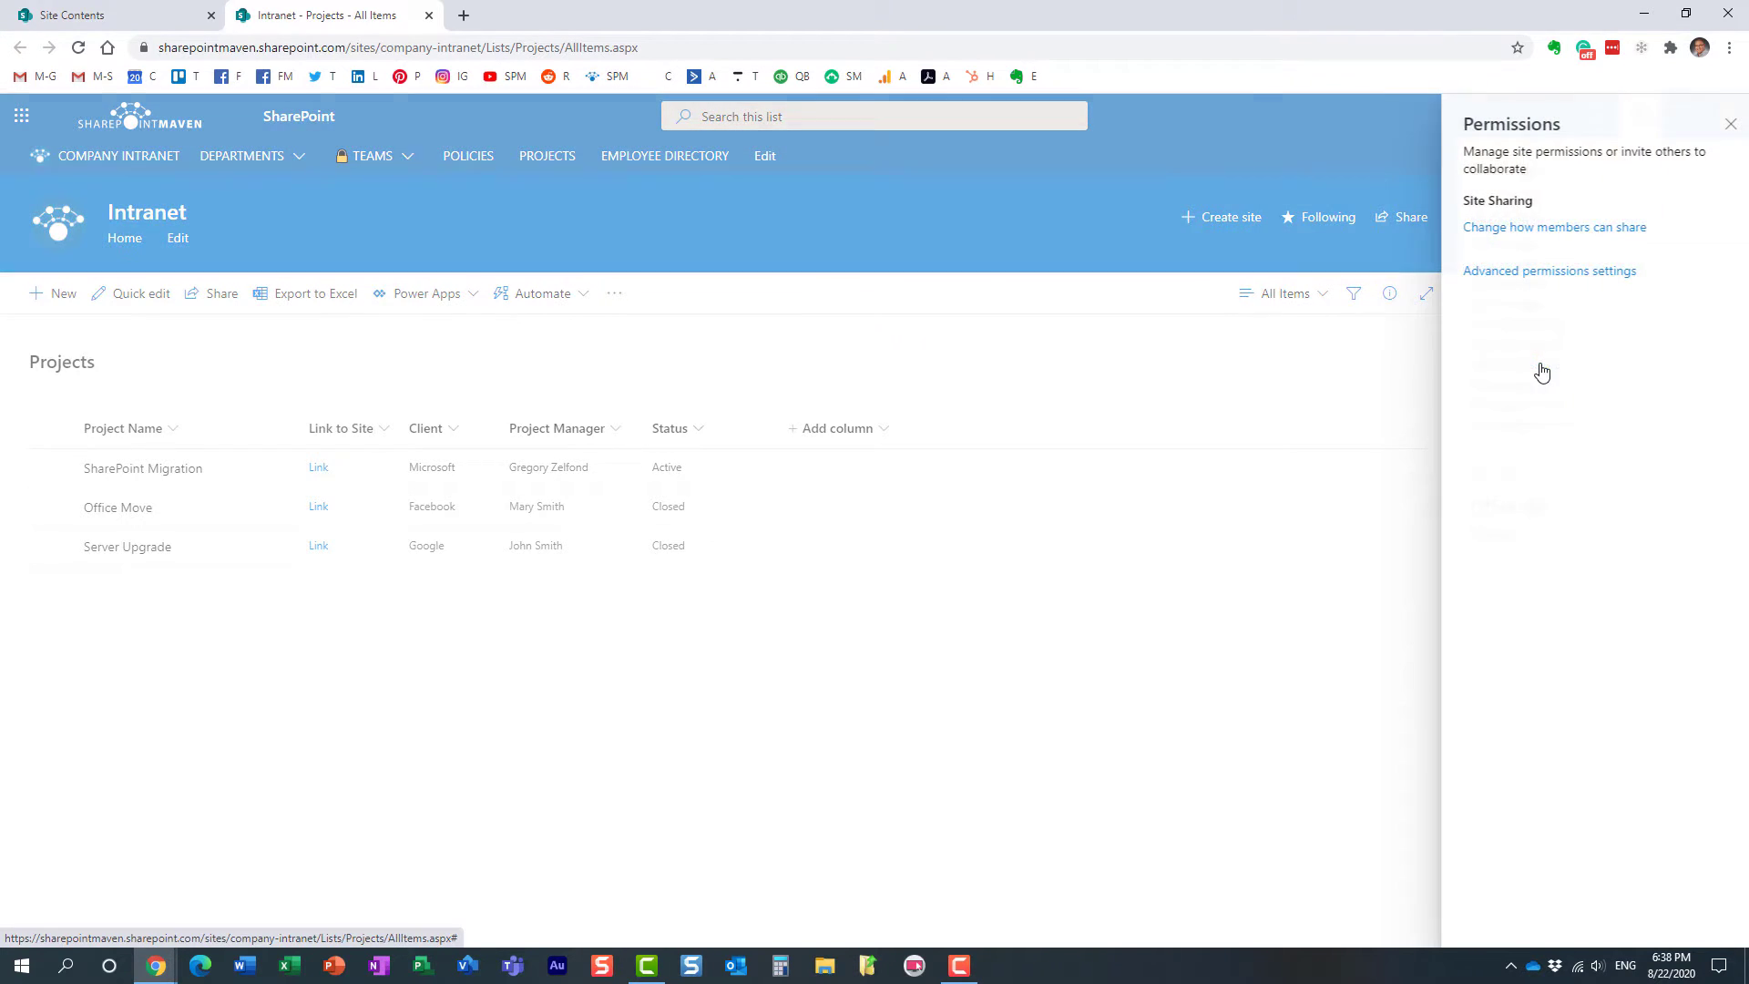
{"action": "left_click", "coordinate": [1470, 247]}
{"action": "left_click", "coordinate": [1467, 329]}
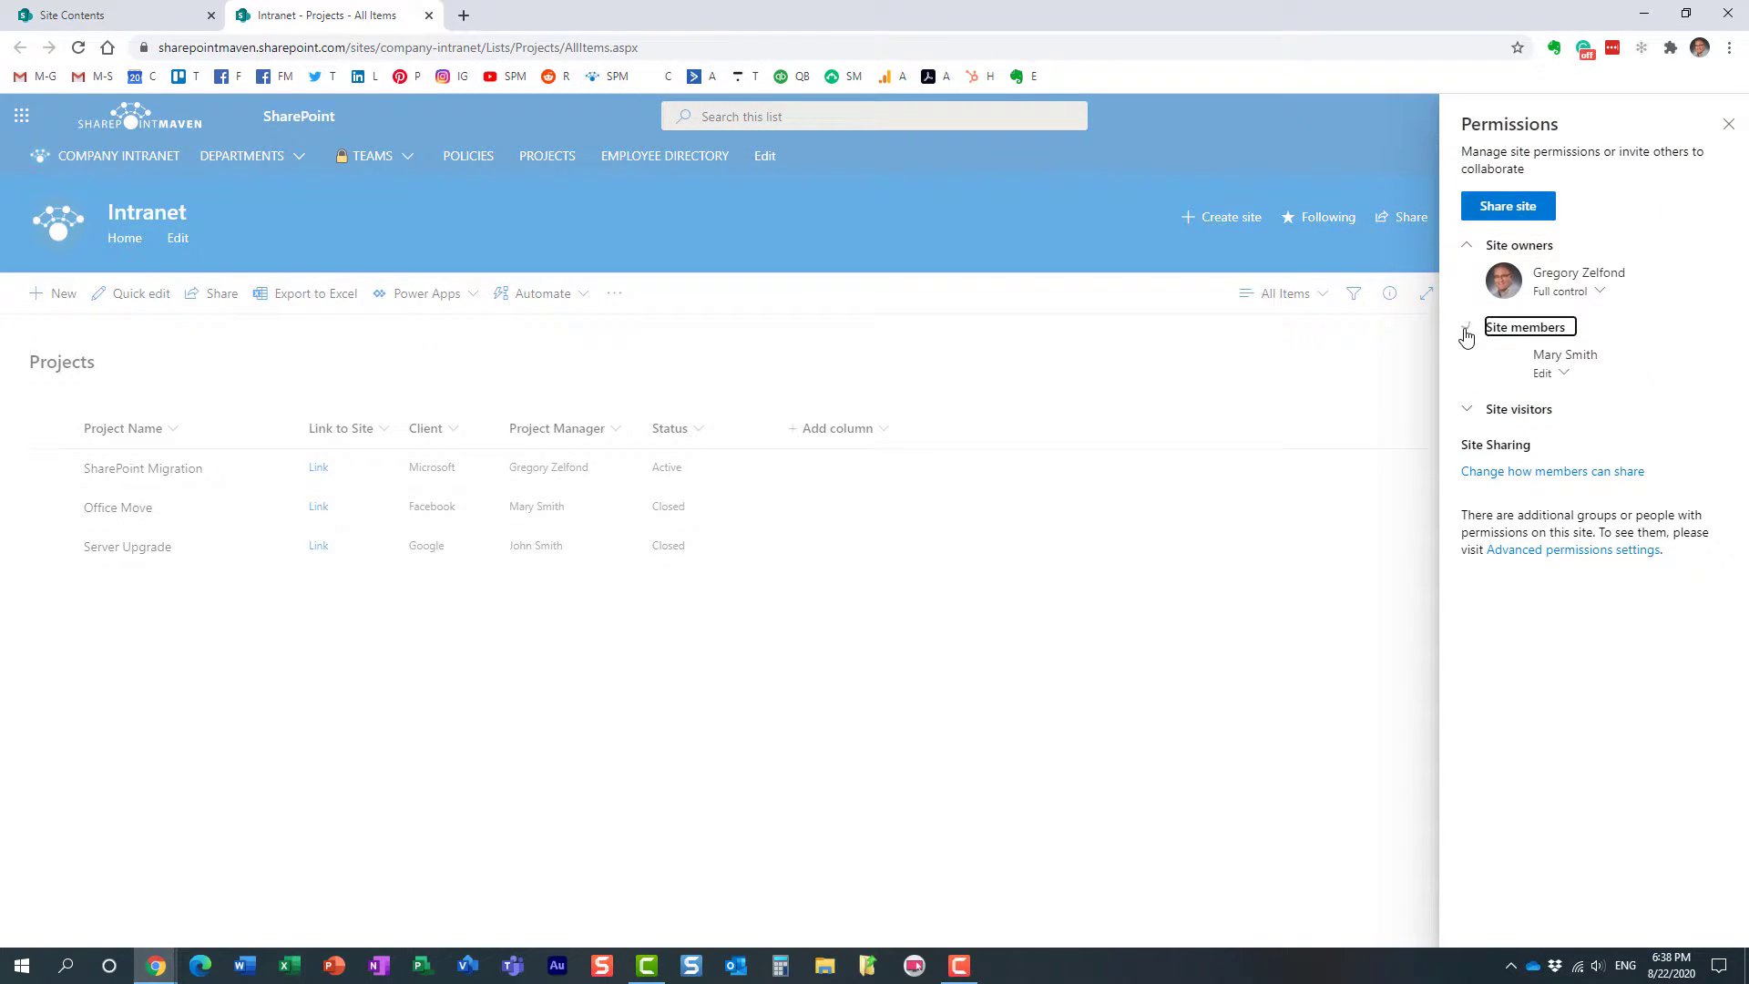
{"action": "left_click", "coordinate": [1472, 411]}
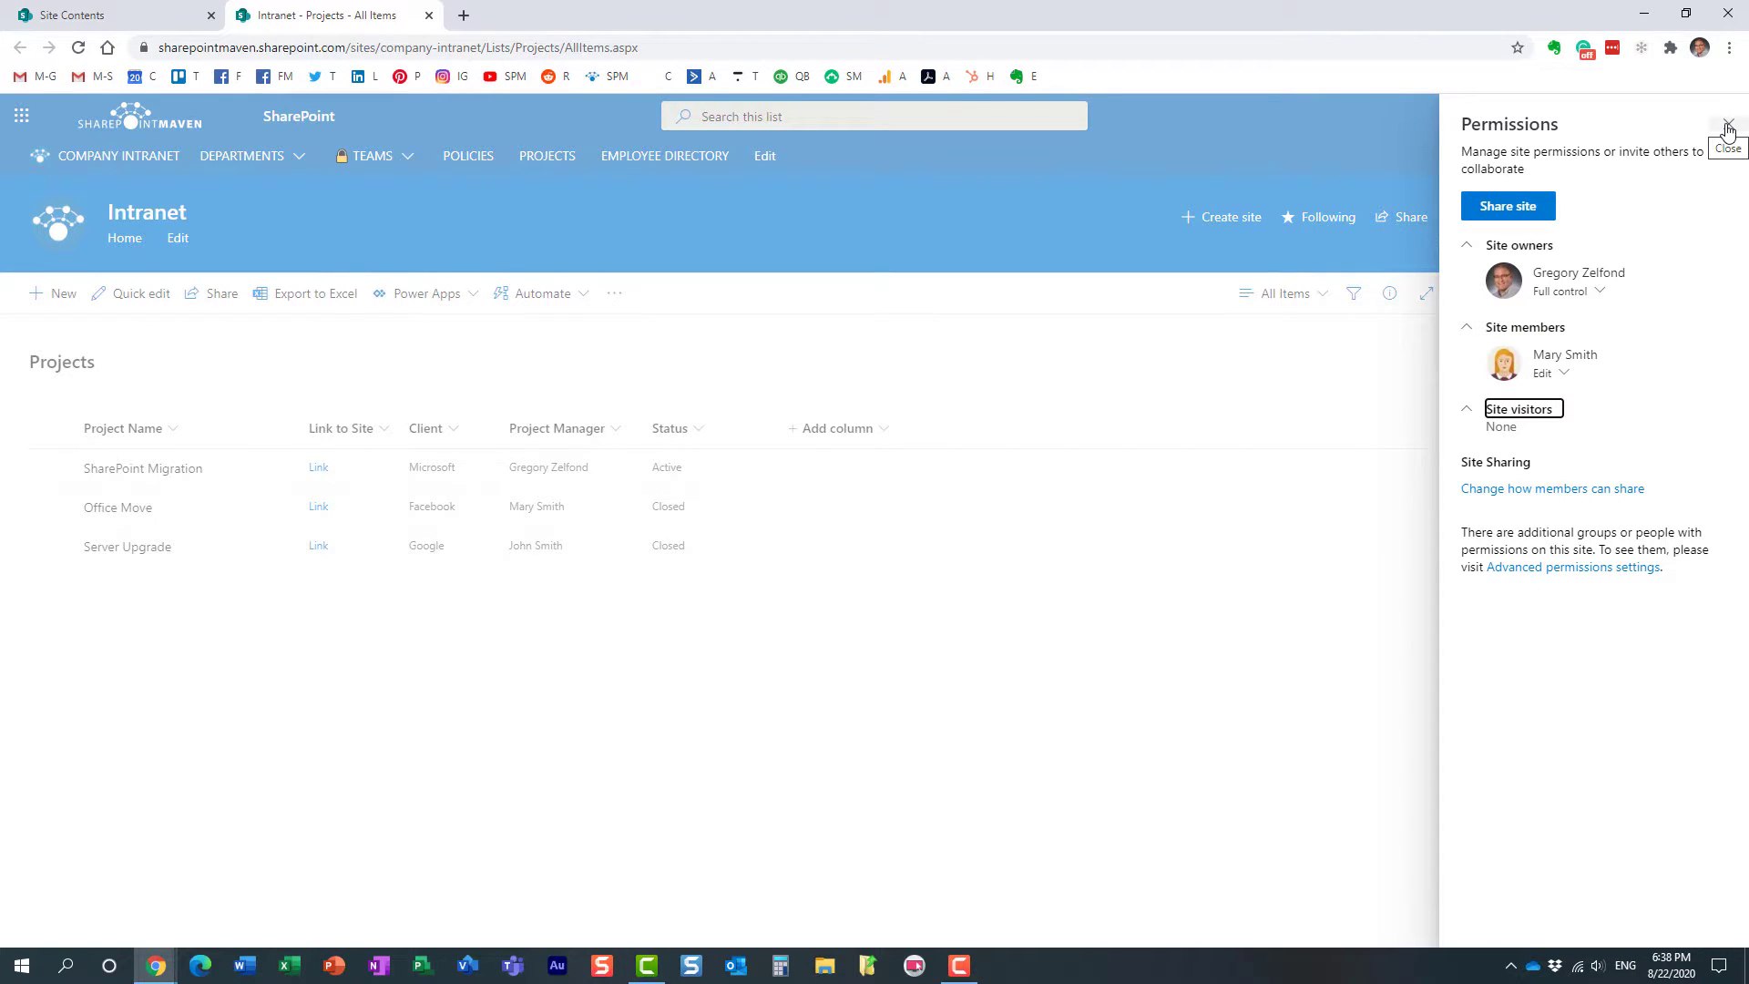
{"action": "left_click", "coordinate": [1728, 129]}
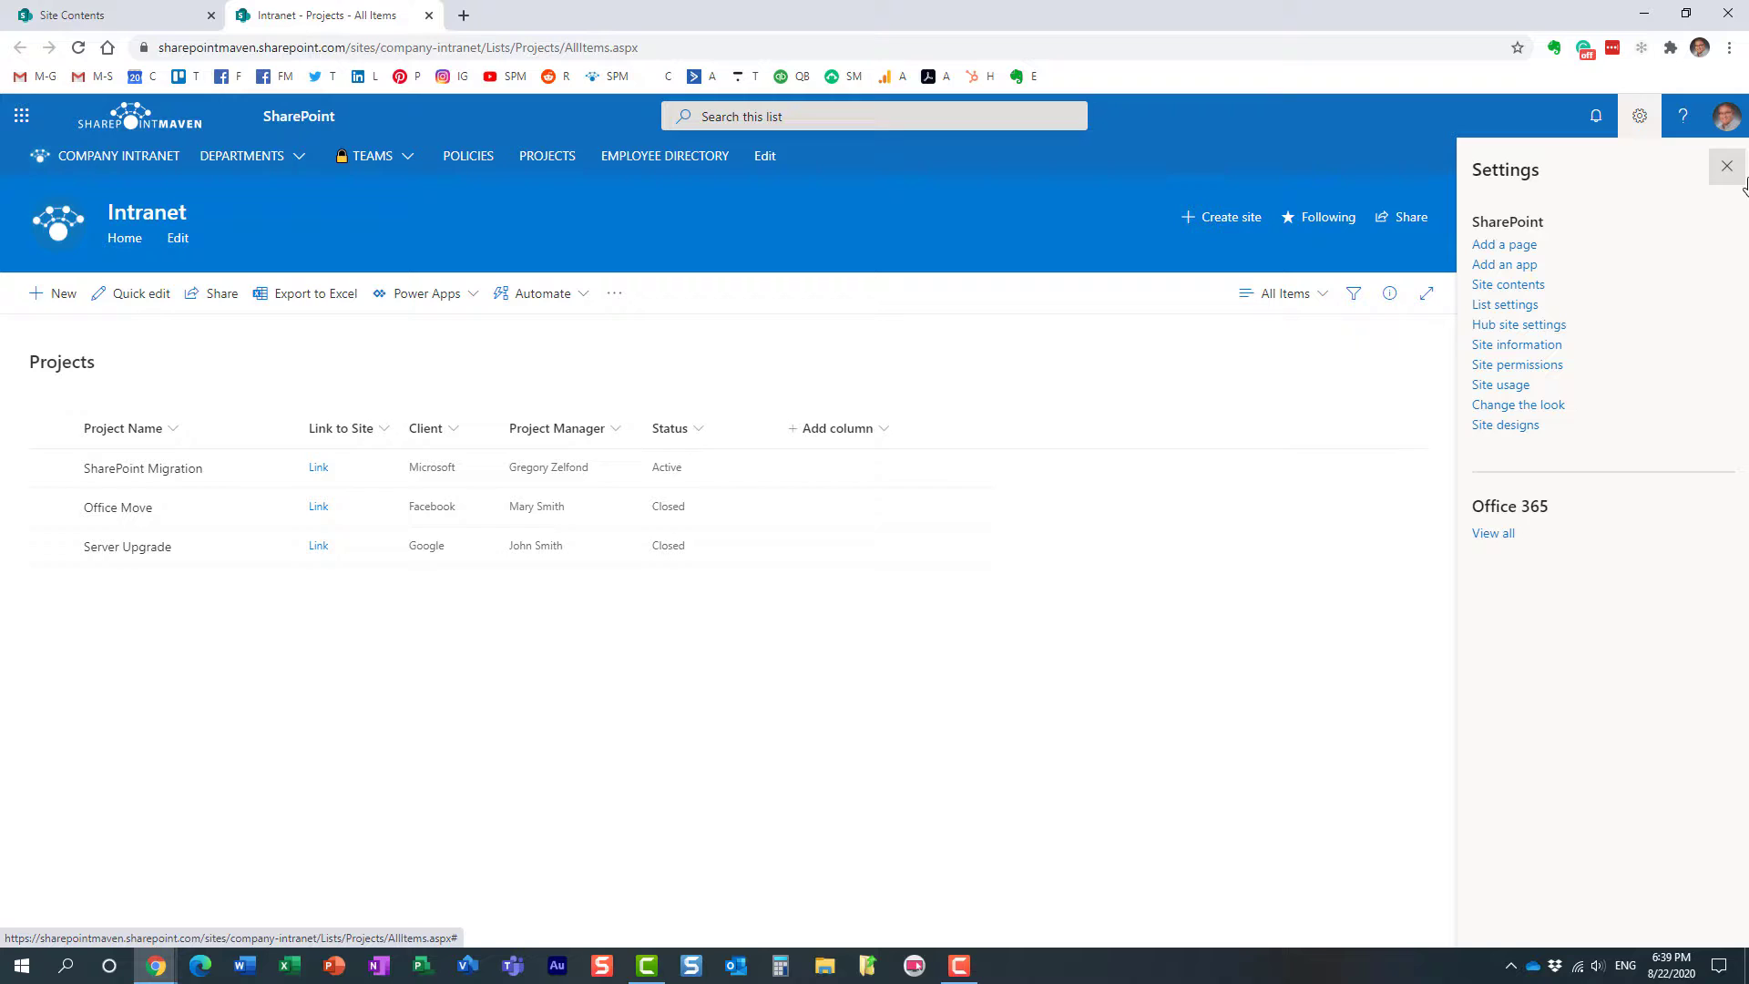
{"action": "left_click", "coordinate": [1724, 169]}
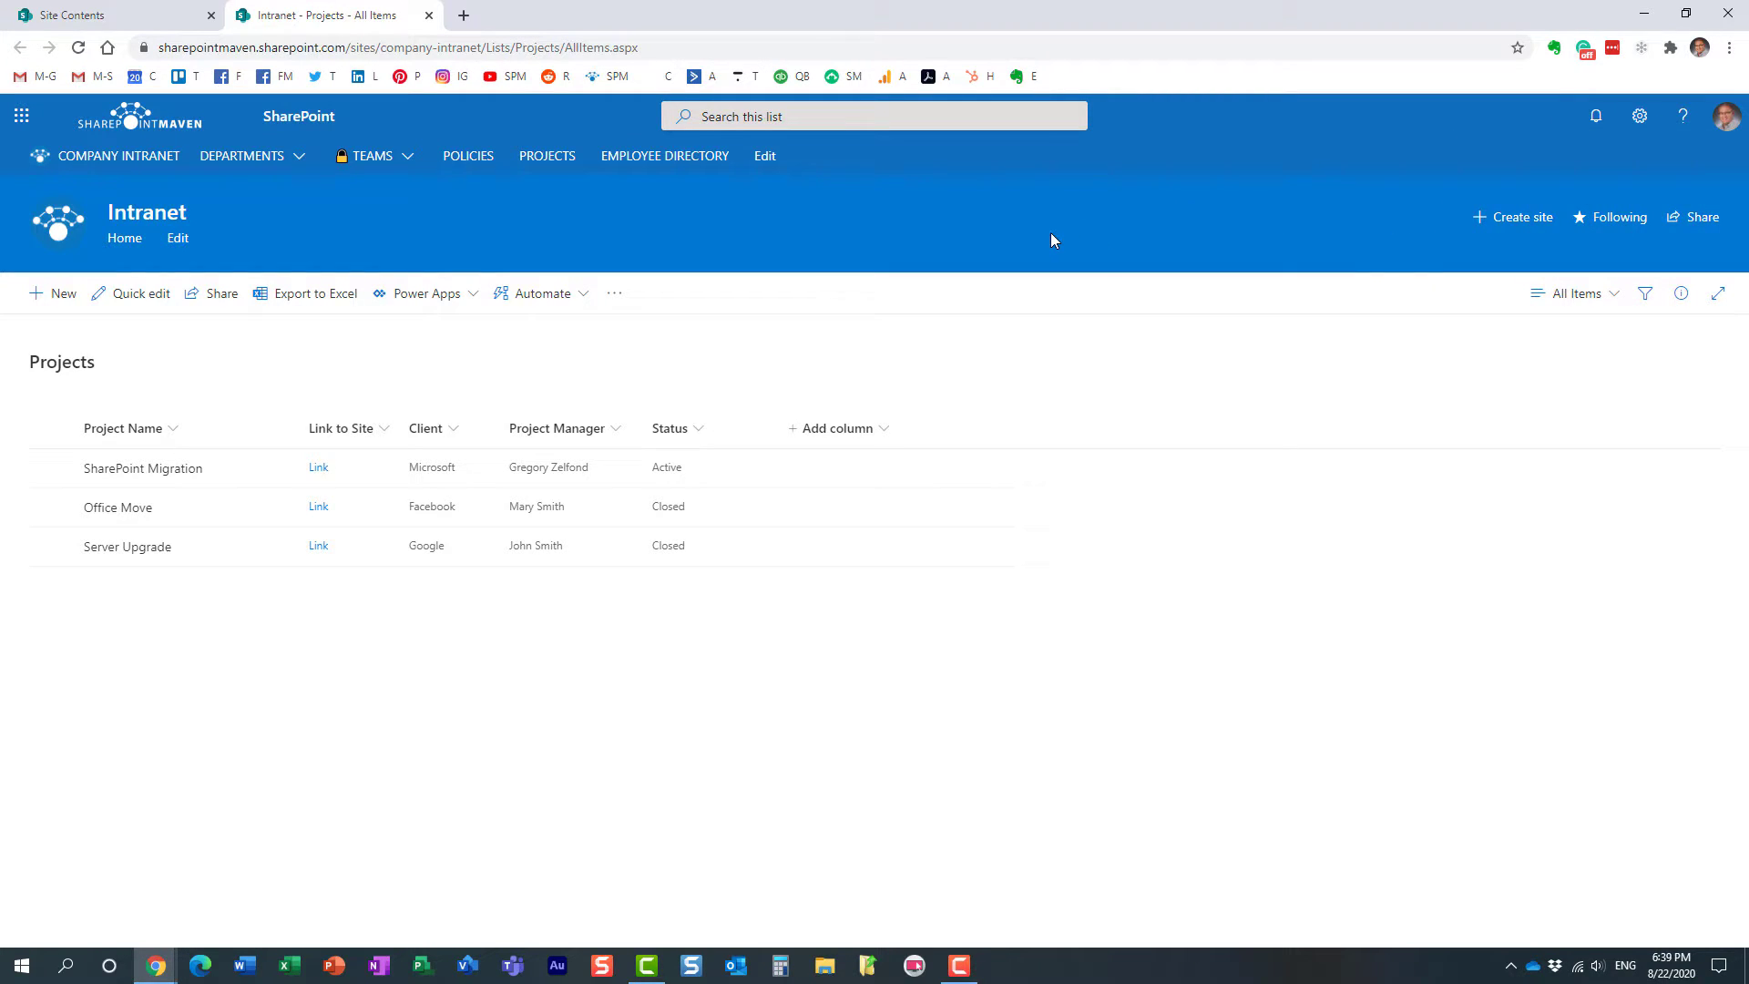
{"action": "left_click", "coordinate": [1639, 116]}
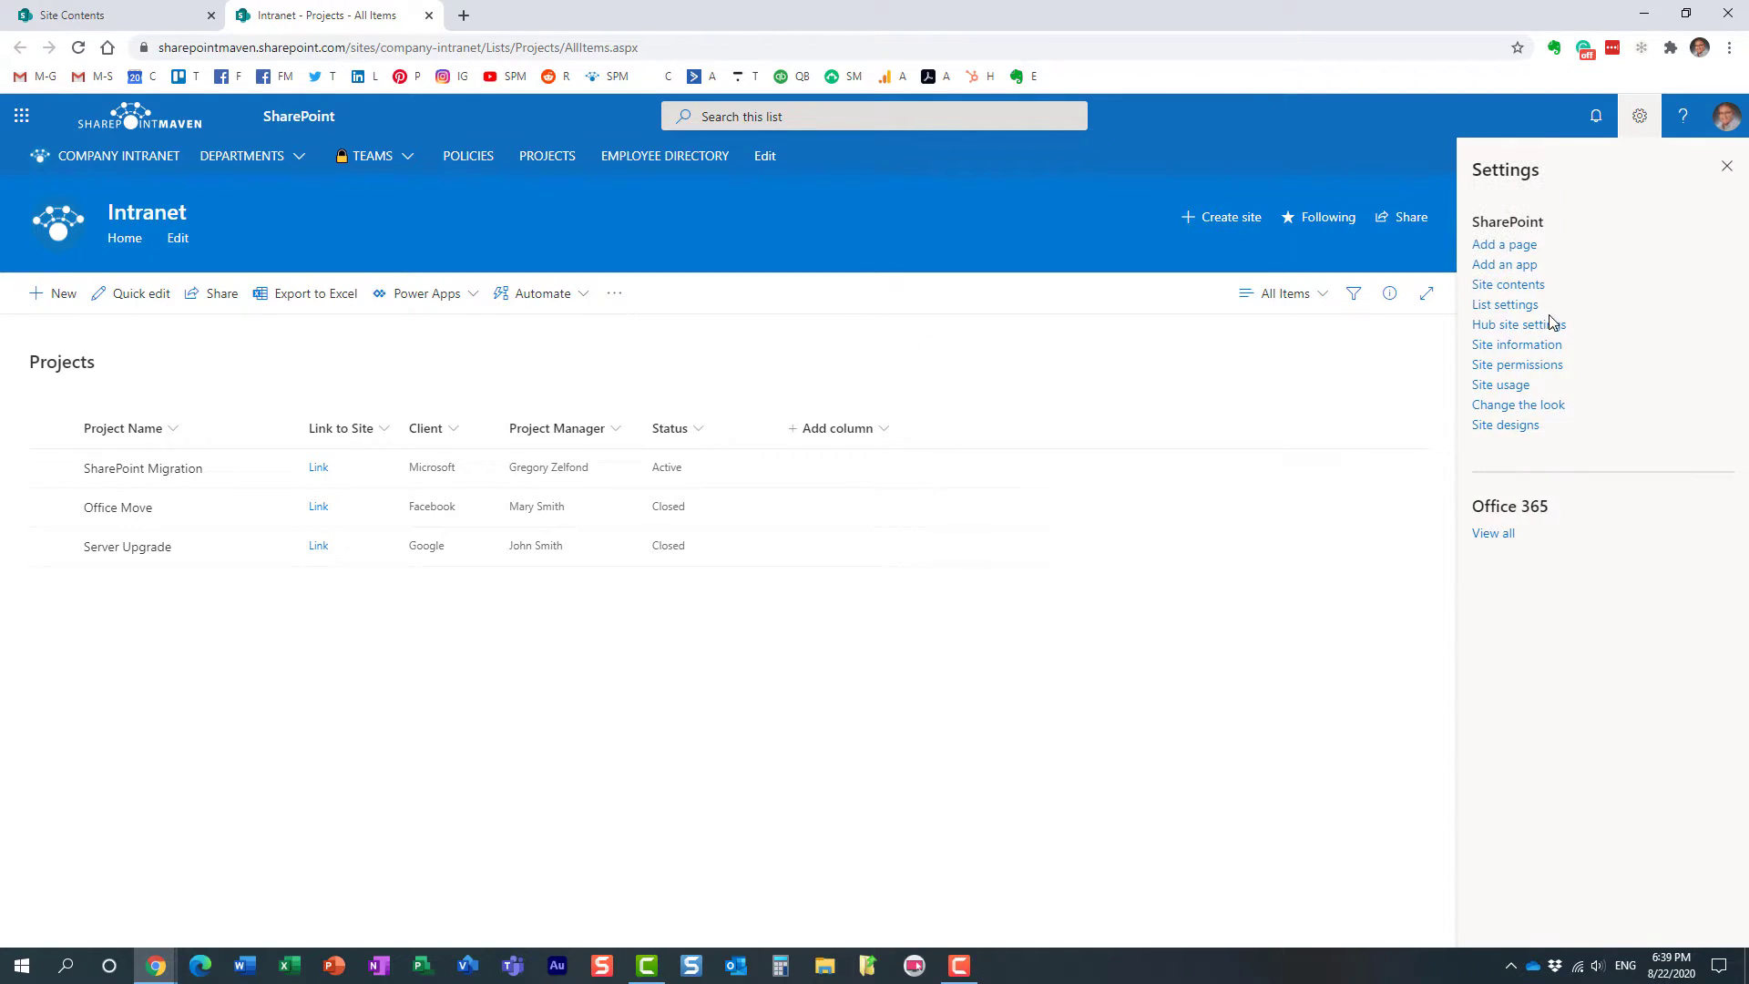
{"action": "left_click", "coordinate": [1544, 366]}
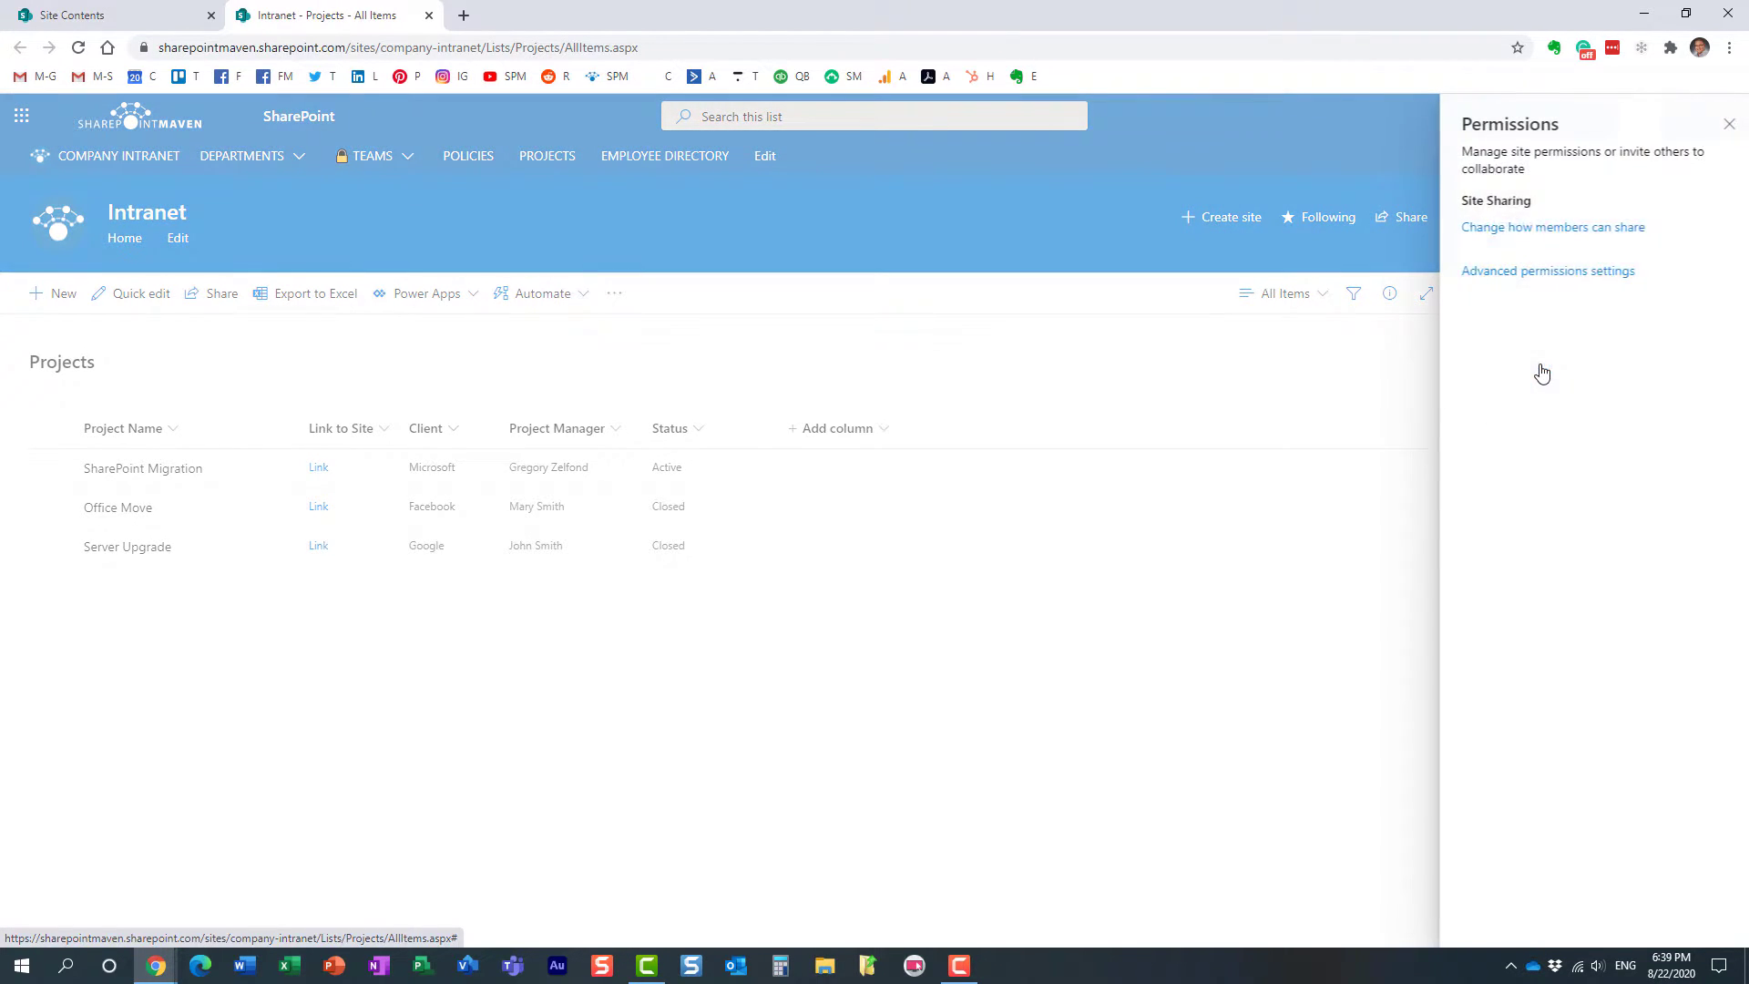
{"action": "left_click", "coordinate": [1471, 324]}
{"action": "left_click", "coordinate": [1465, 282]}
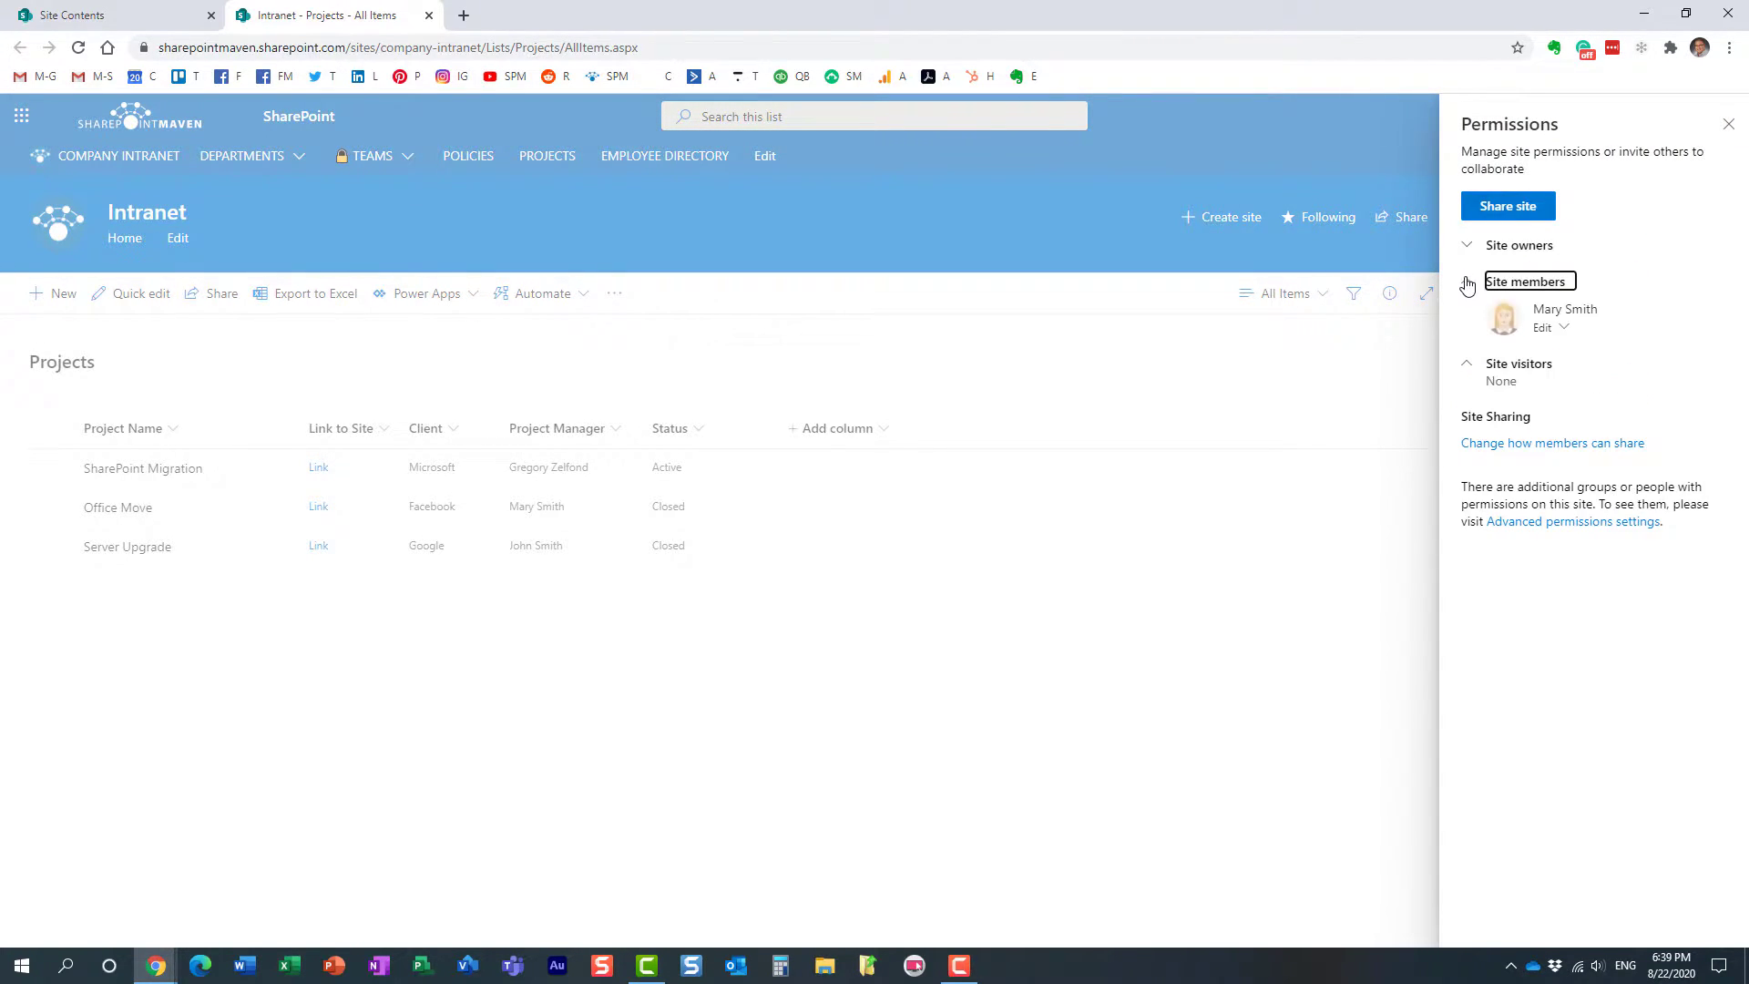
{"action": "left_click", "coordinate": [1468, 247]}
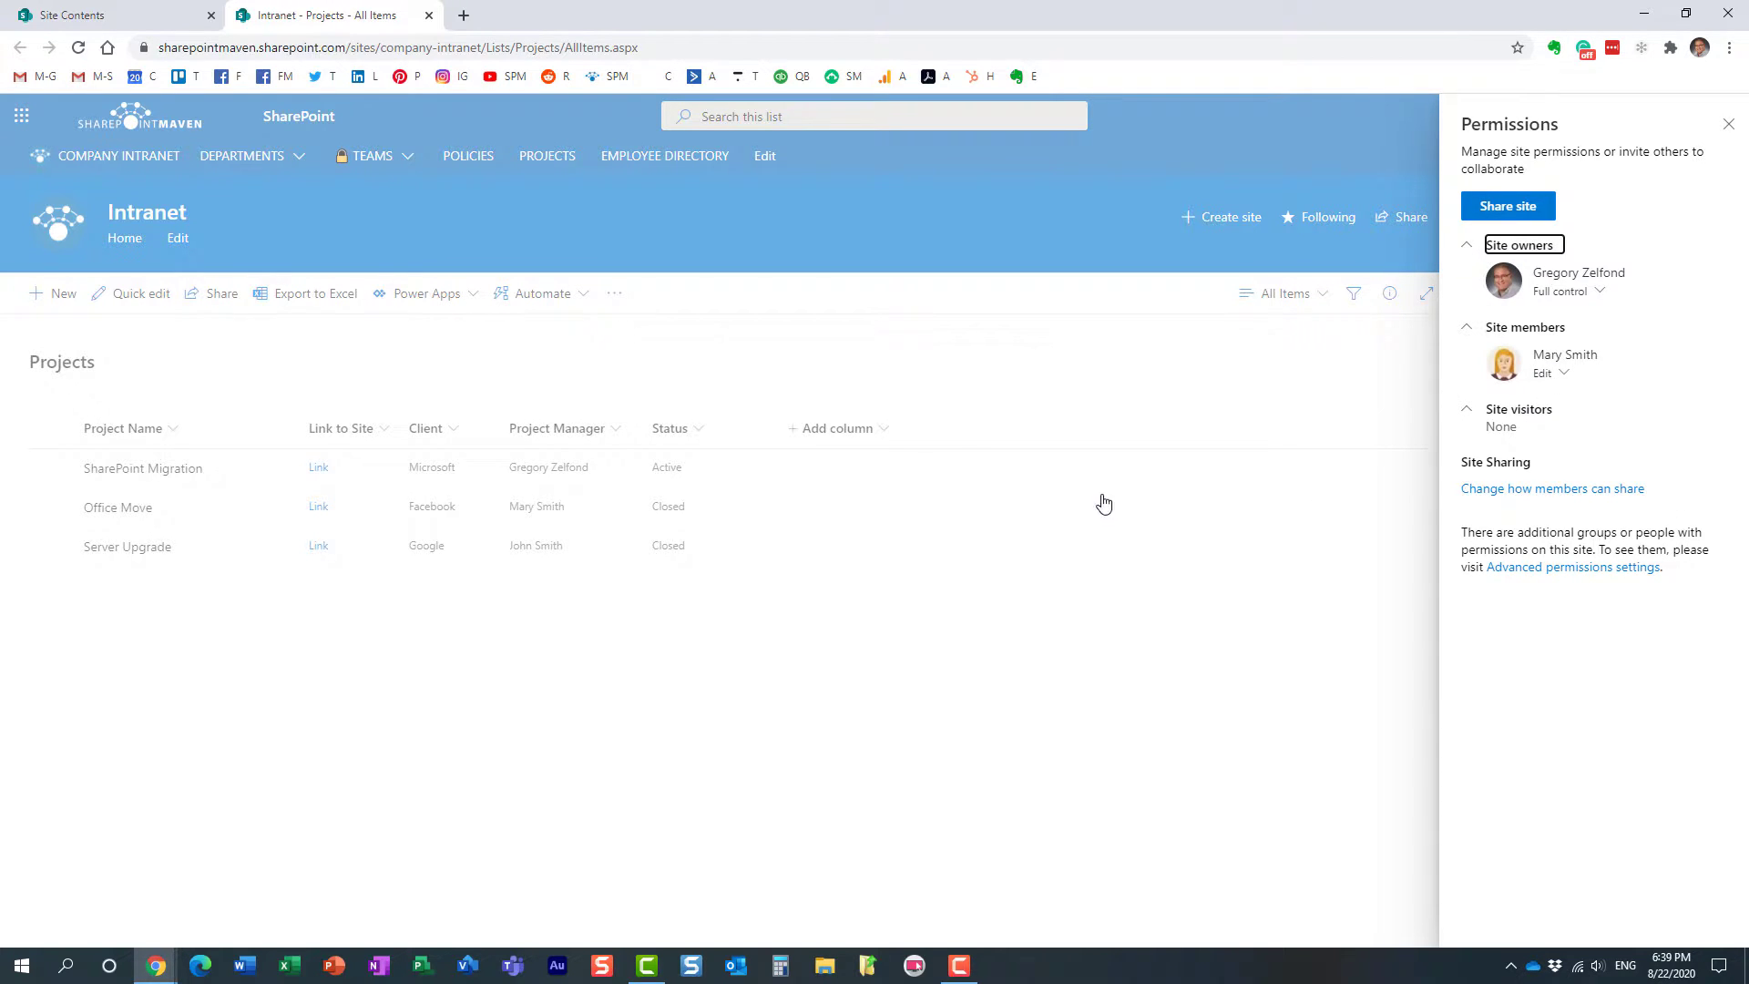
{"action": "left_click", "coordinate": [1727, 125]}
{"action": "left_click", "coordinate": [1727, 168]}
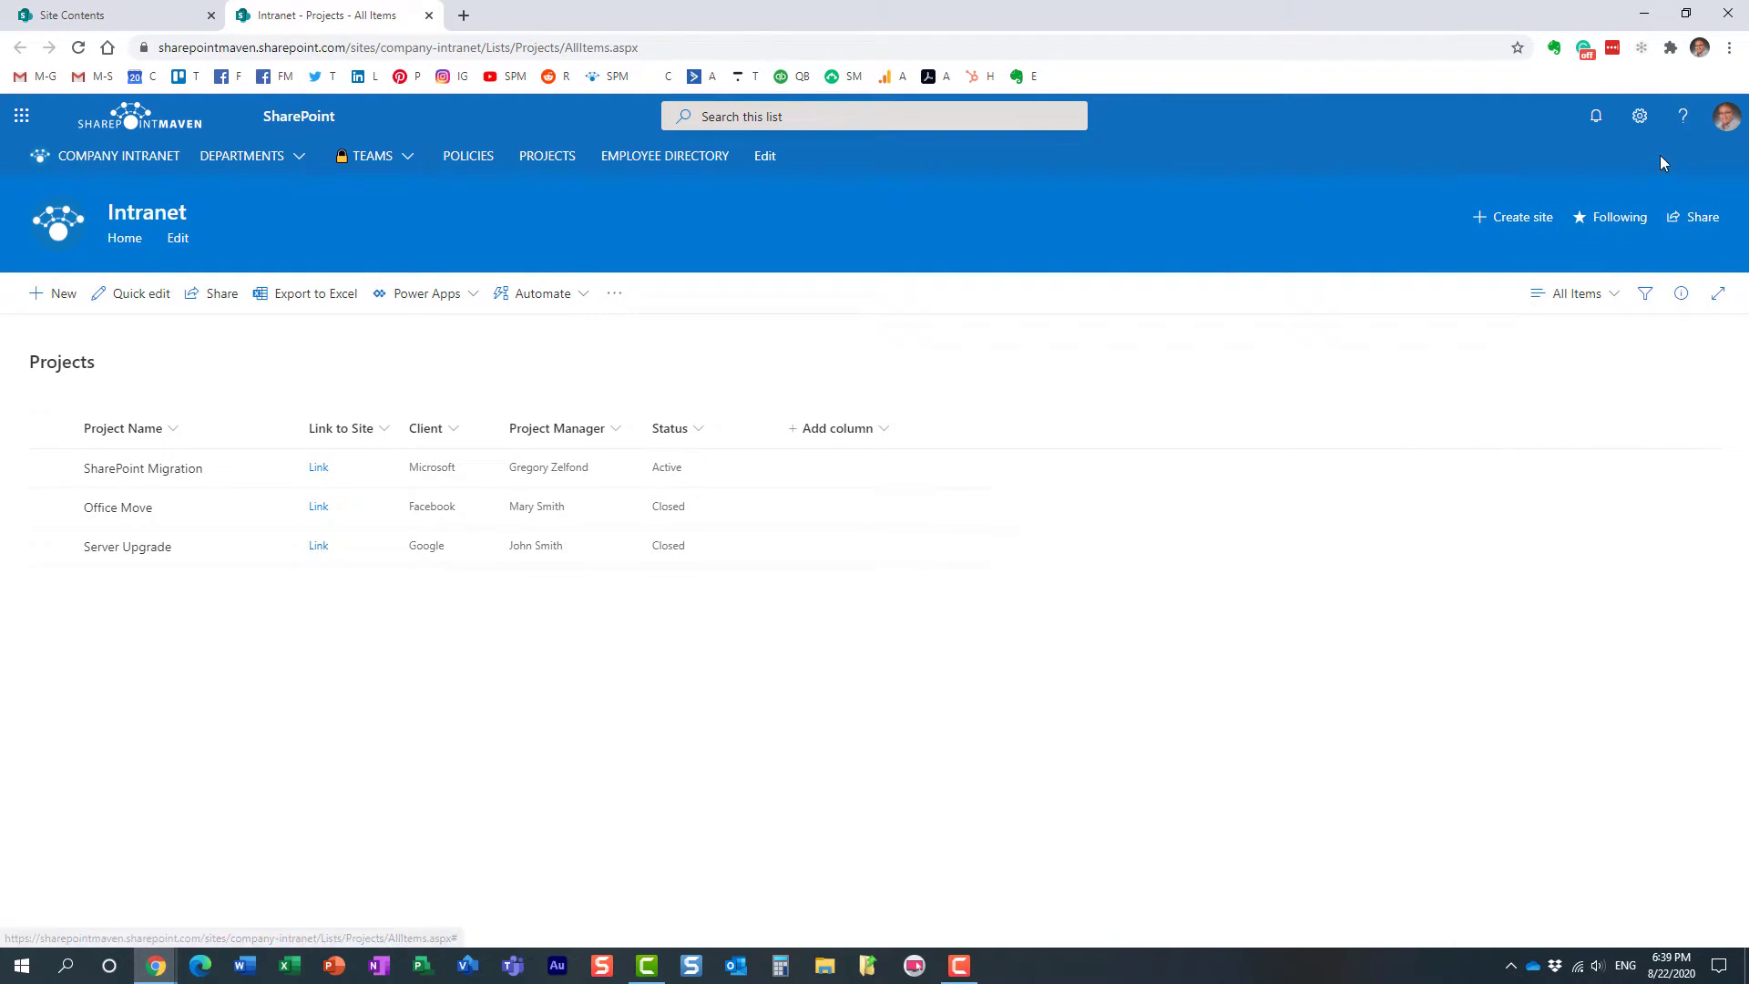
{"action": "left_click", "coordinate": [1640, 116]}
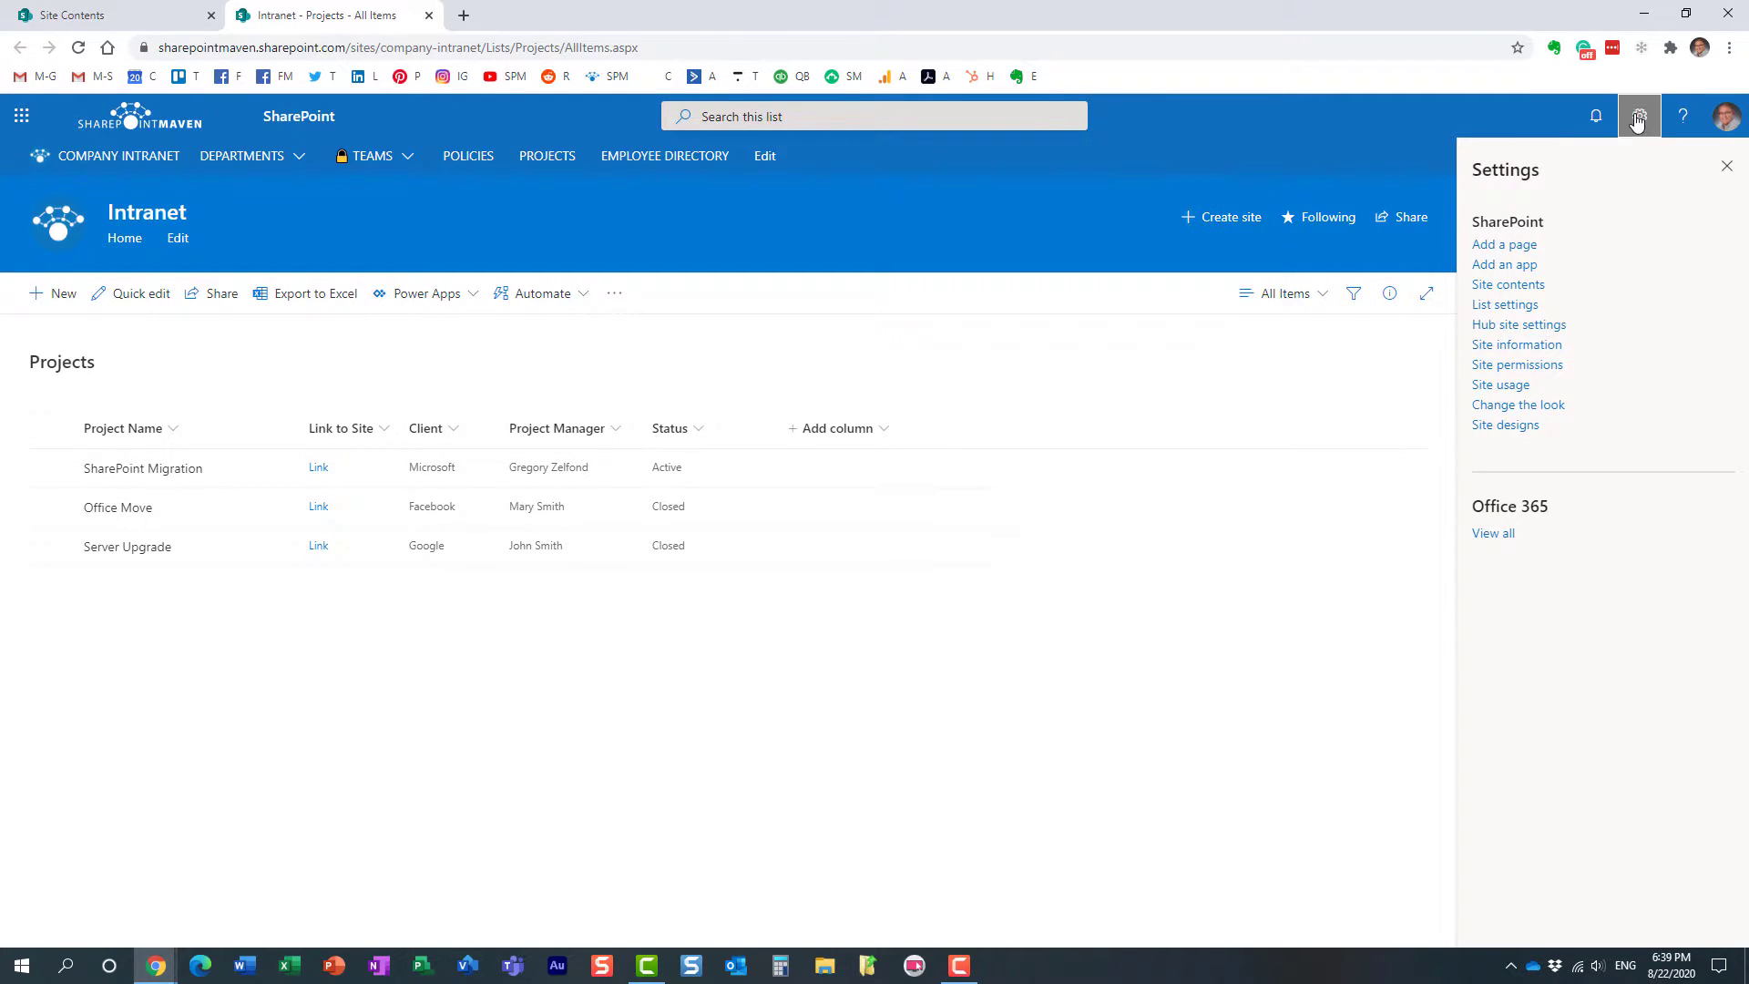
Step: Check the Projects list's inherited permissions under List settings, then return to the Intranet home page
{"action": "left_click", "coordinate": [1523, 308]}
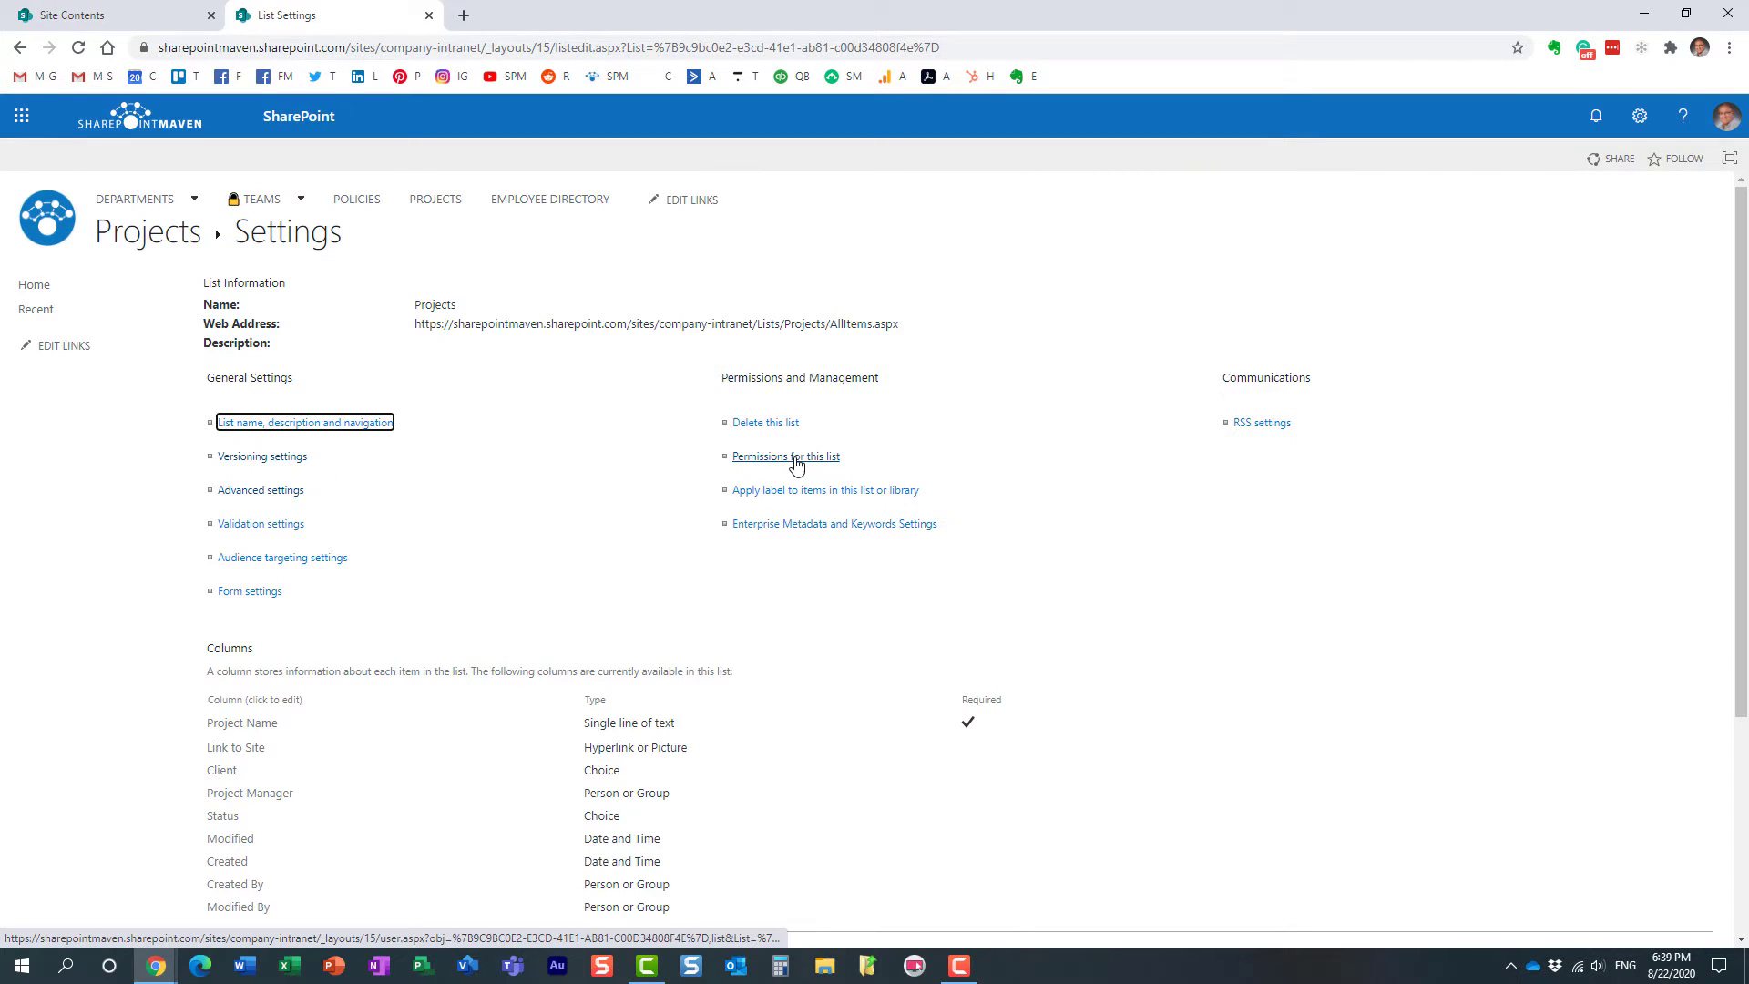
{"action": "left_click", "coordinate": [794, 463]}
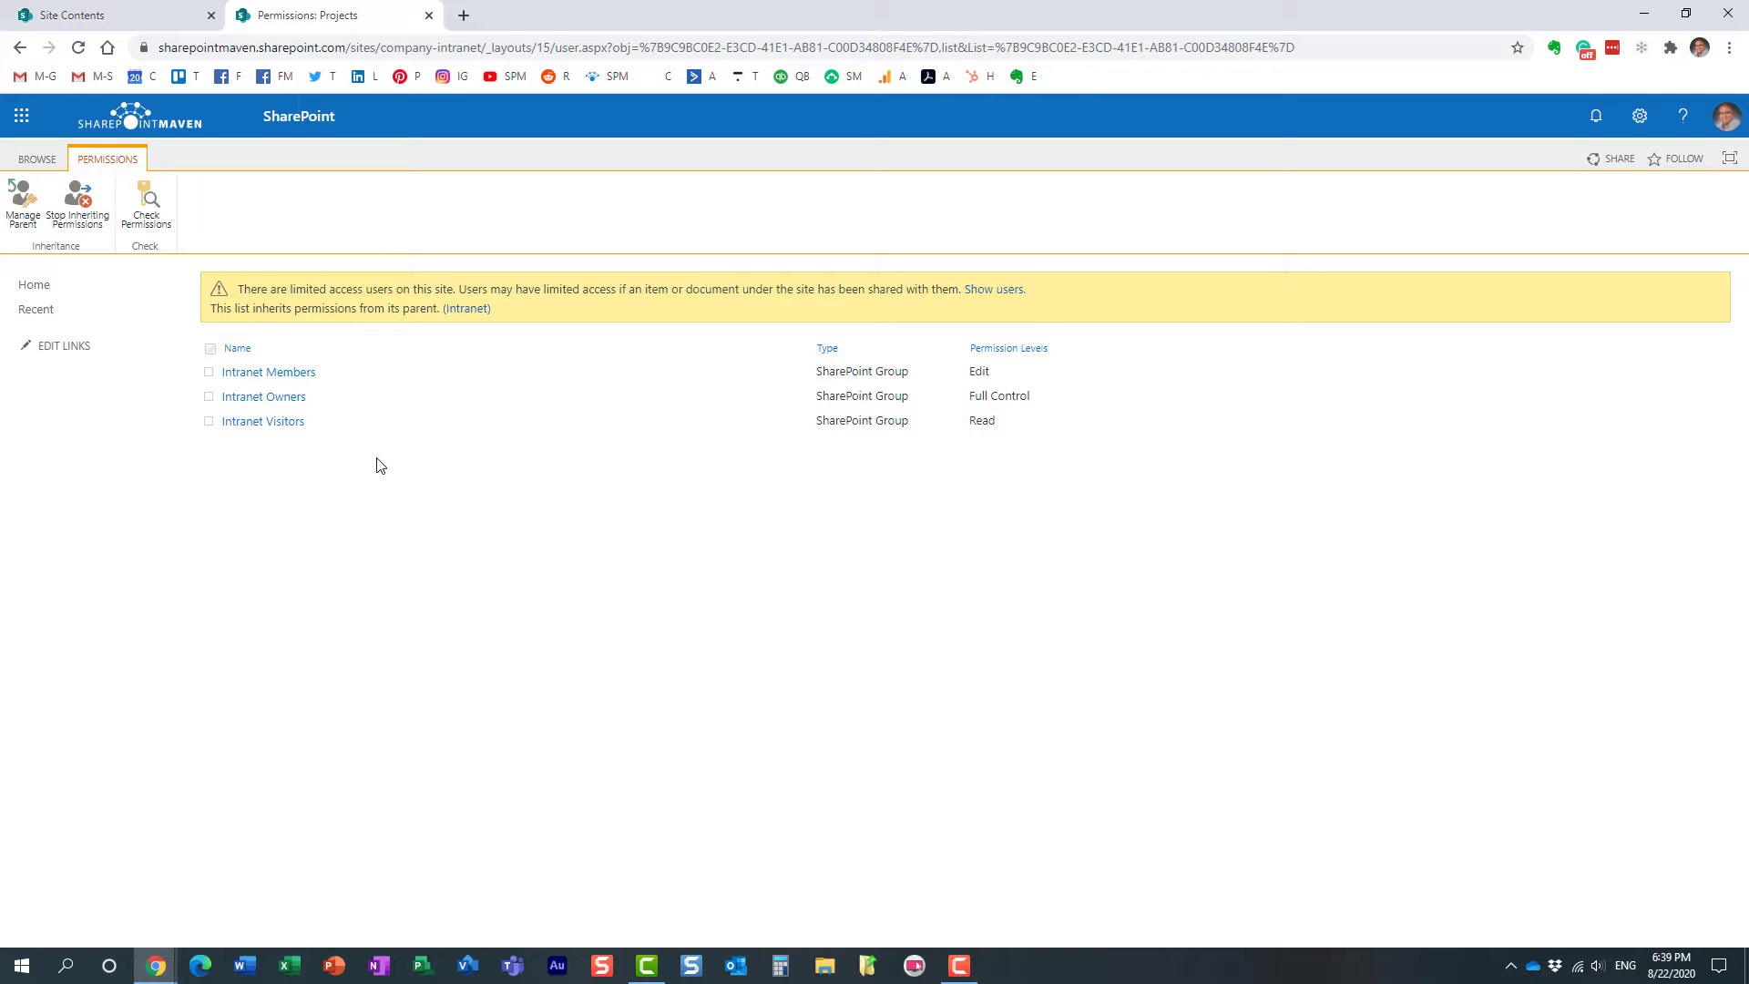
{"action": "left_click", "coordinate": [64, 291]}
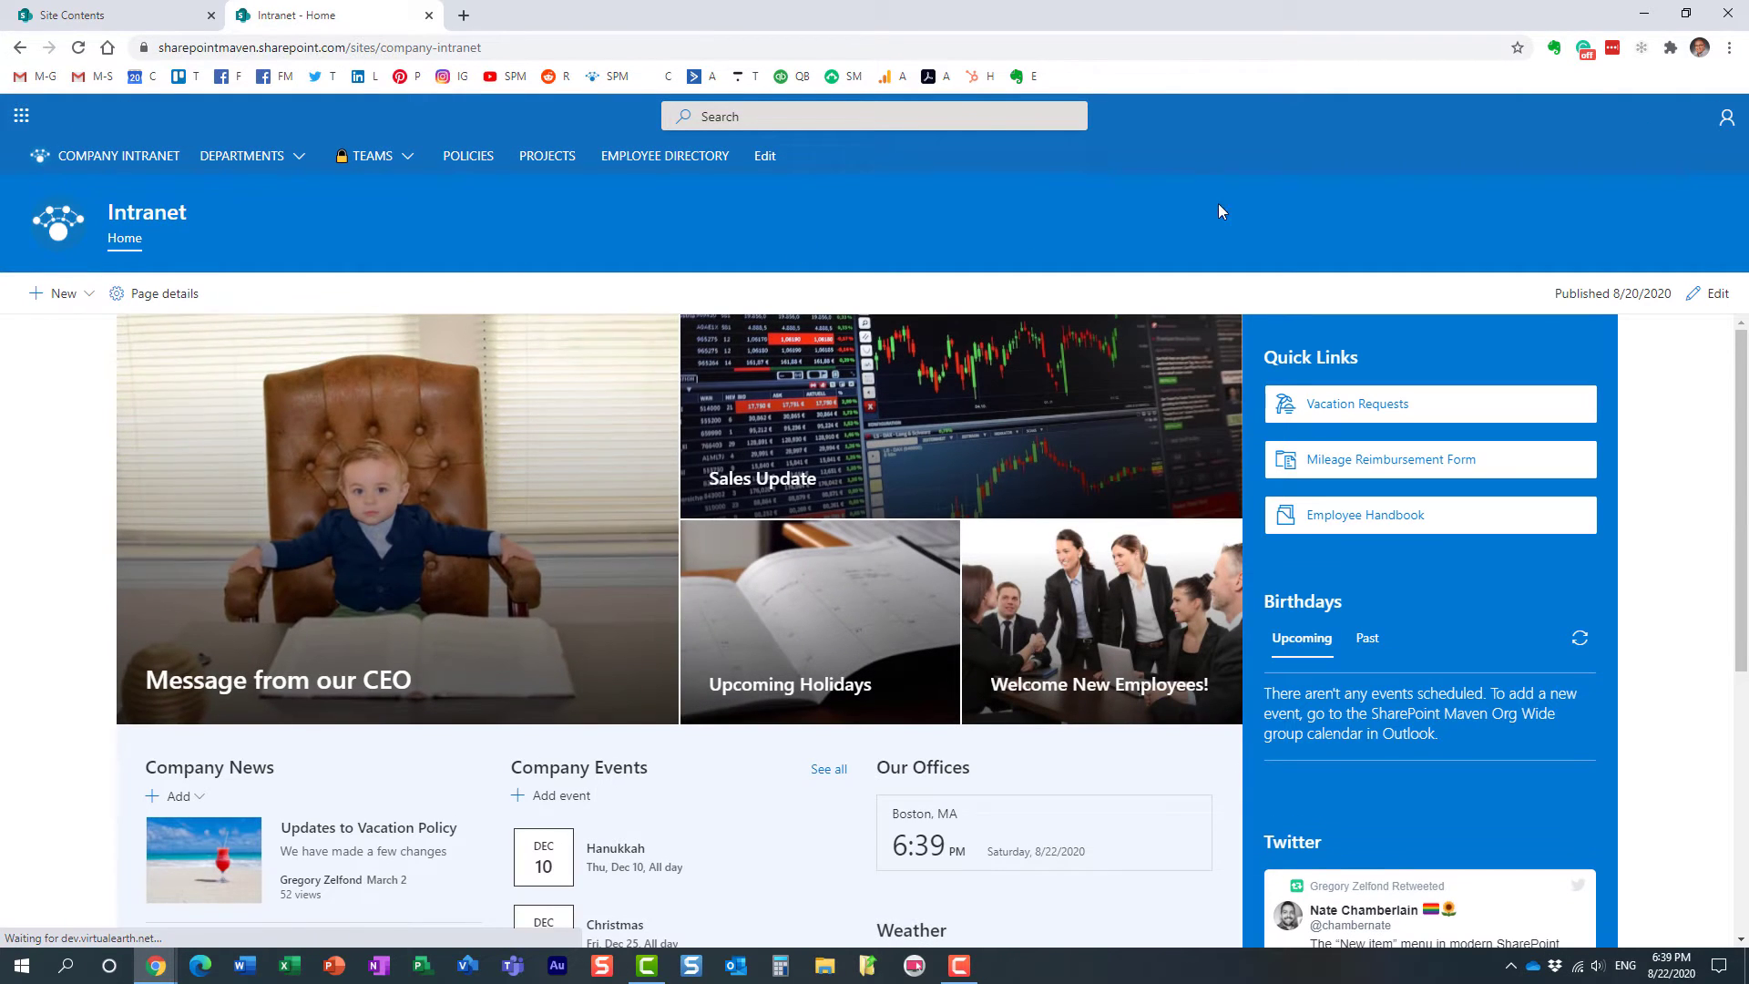
Step: Go to the Projects list through PROJECTS in the top navigation bar
{"action": "left_click", "coordinate": [550, 159]}
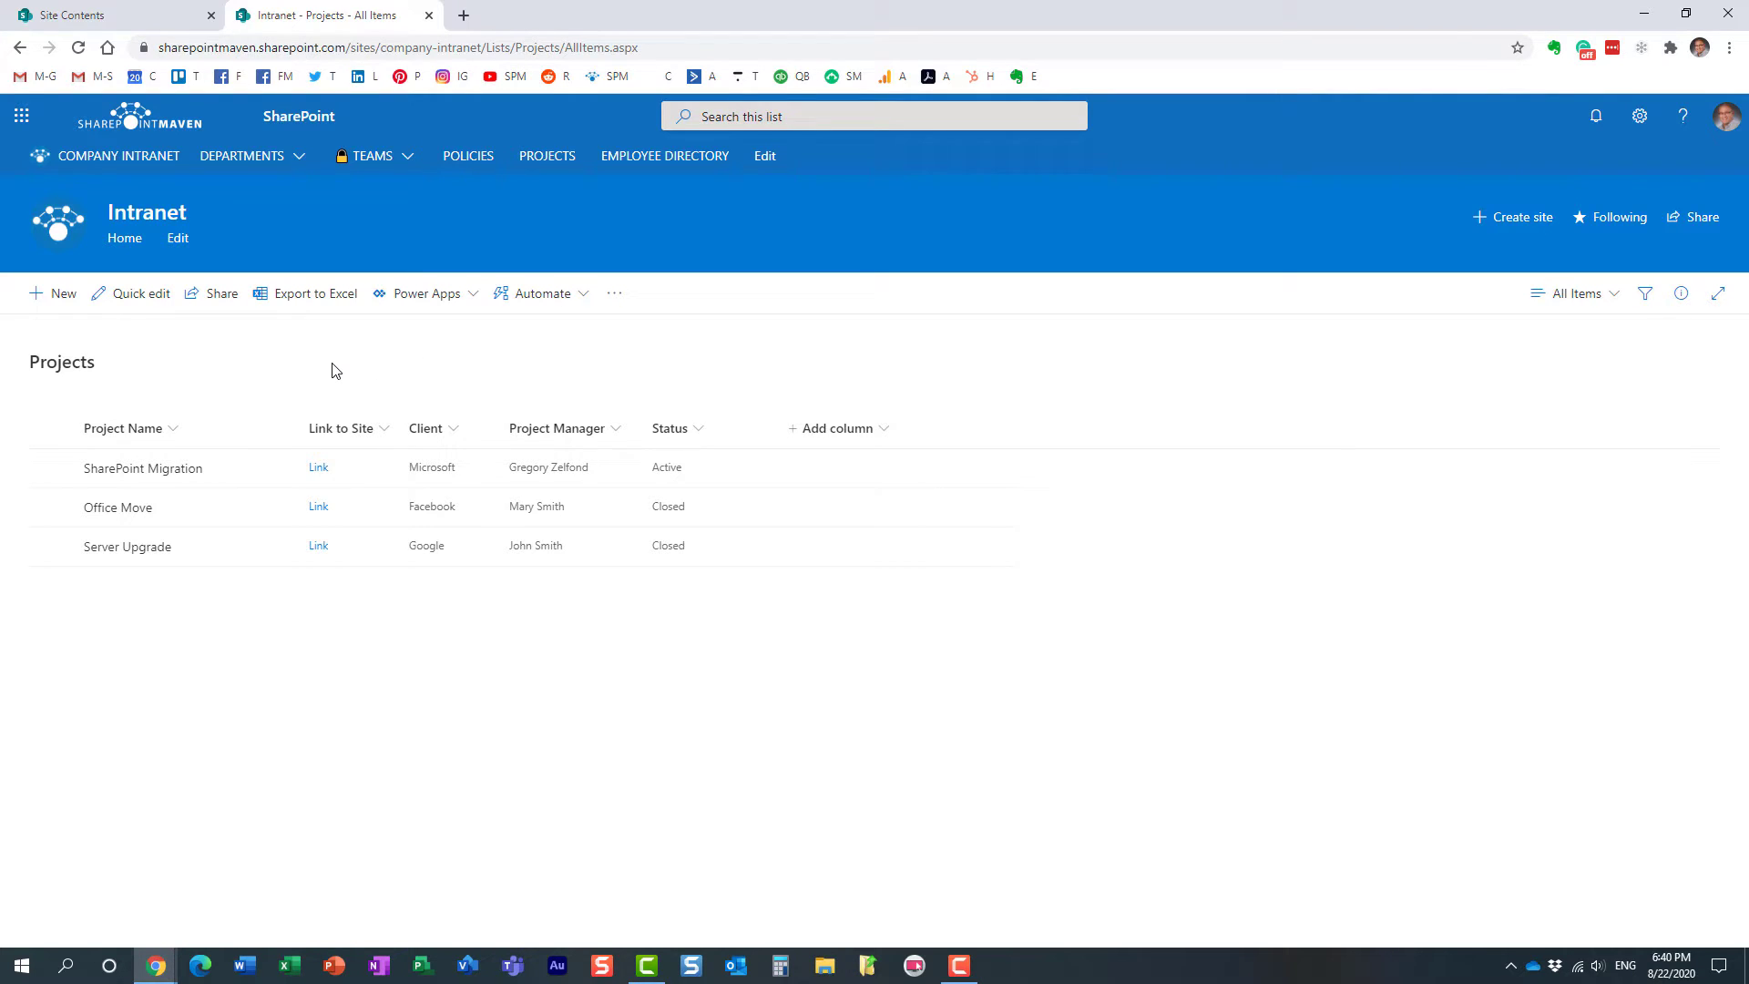
{"action": "left_click", "coordinate": [219, 298]}
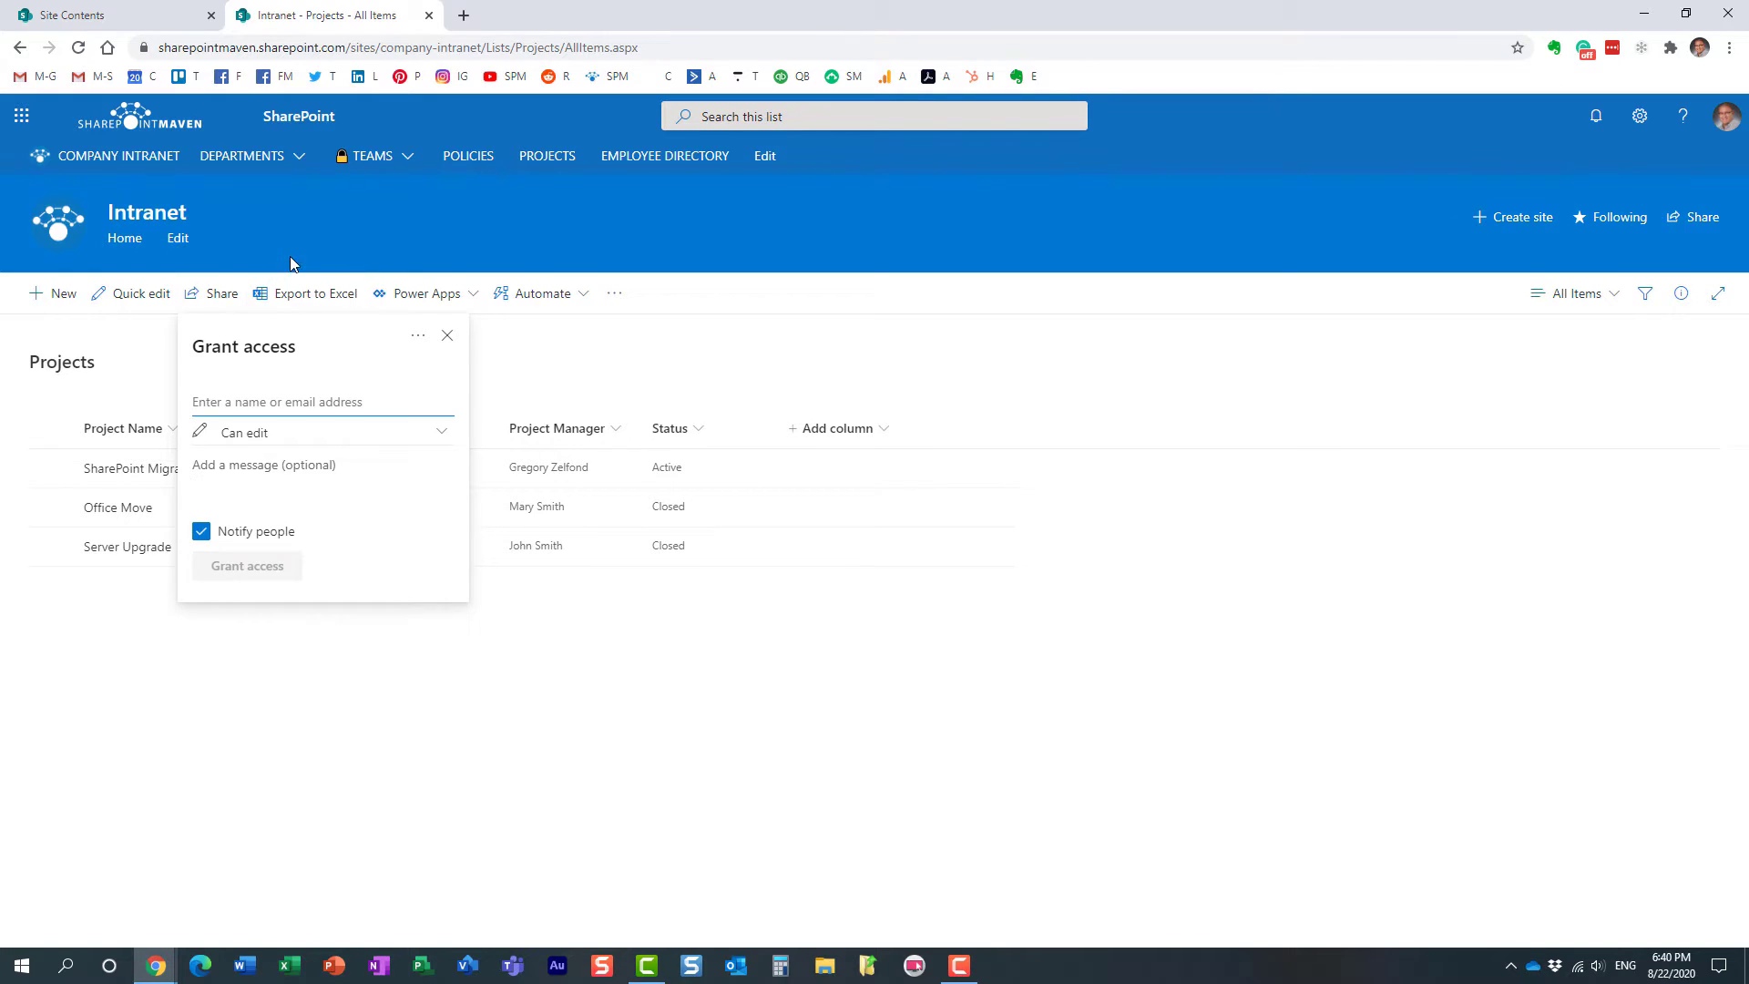
{"action": "left_click", "coordinate": [441, 336]}
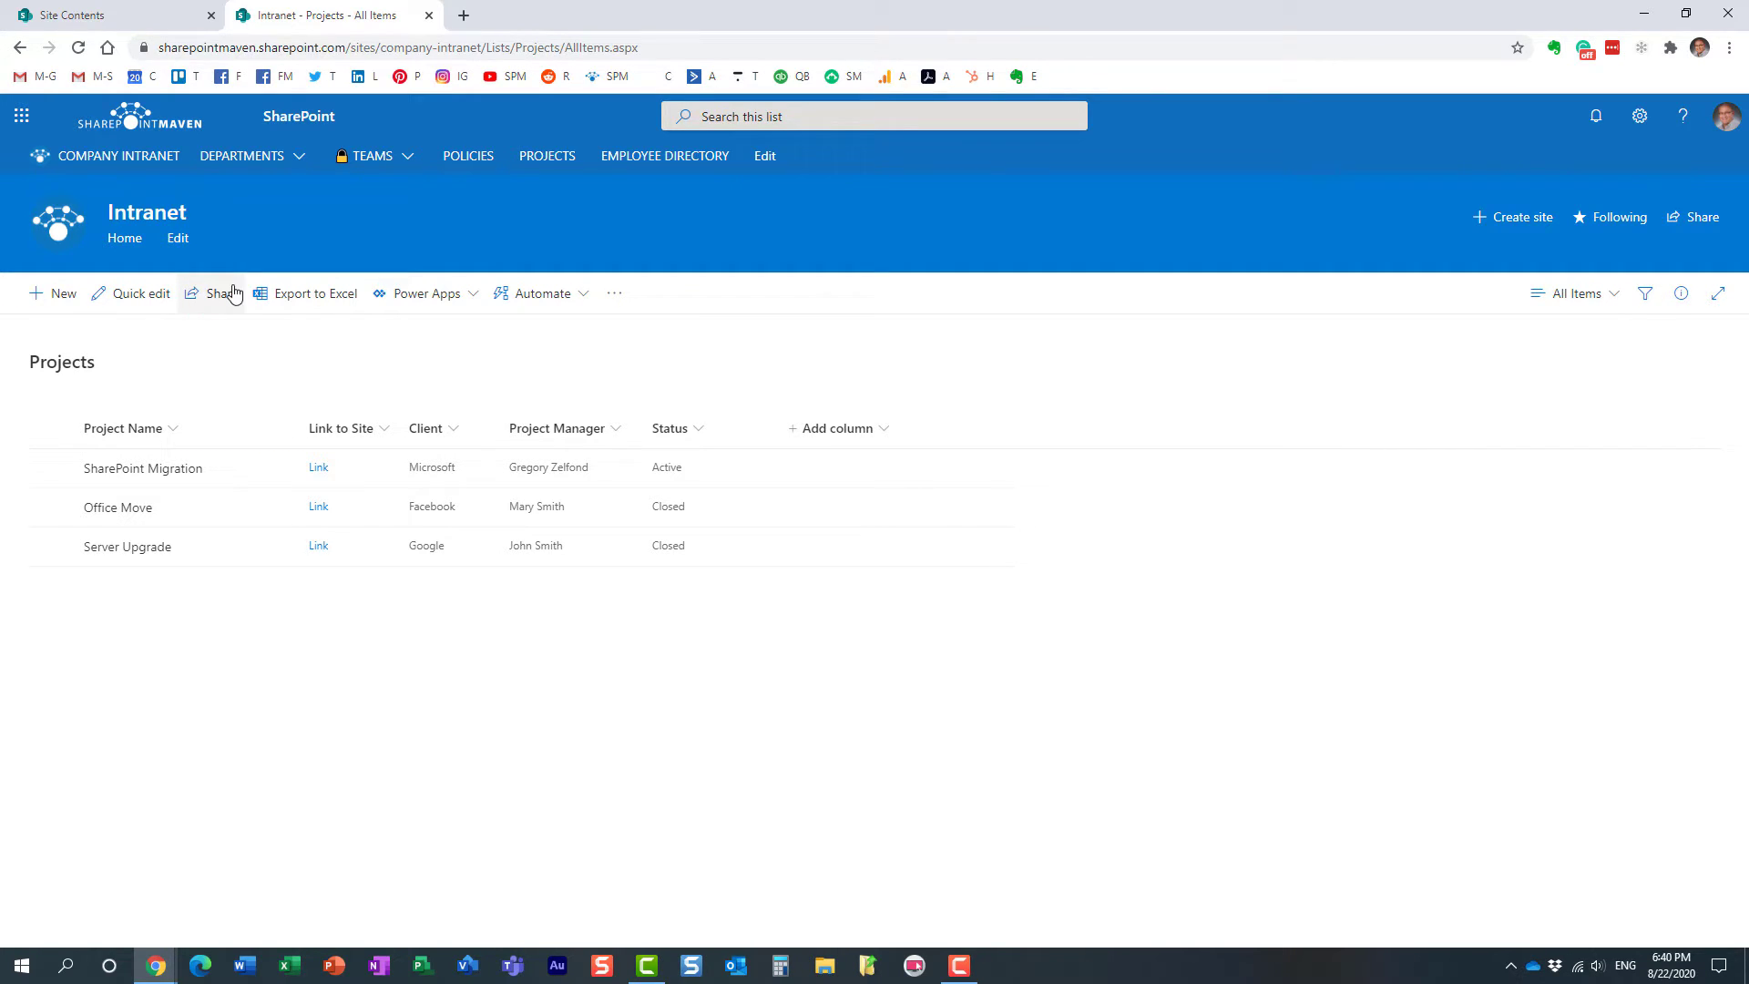
{"action": "left_click", "coordinate": [216, 295]}
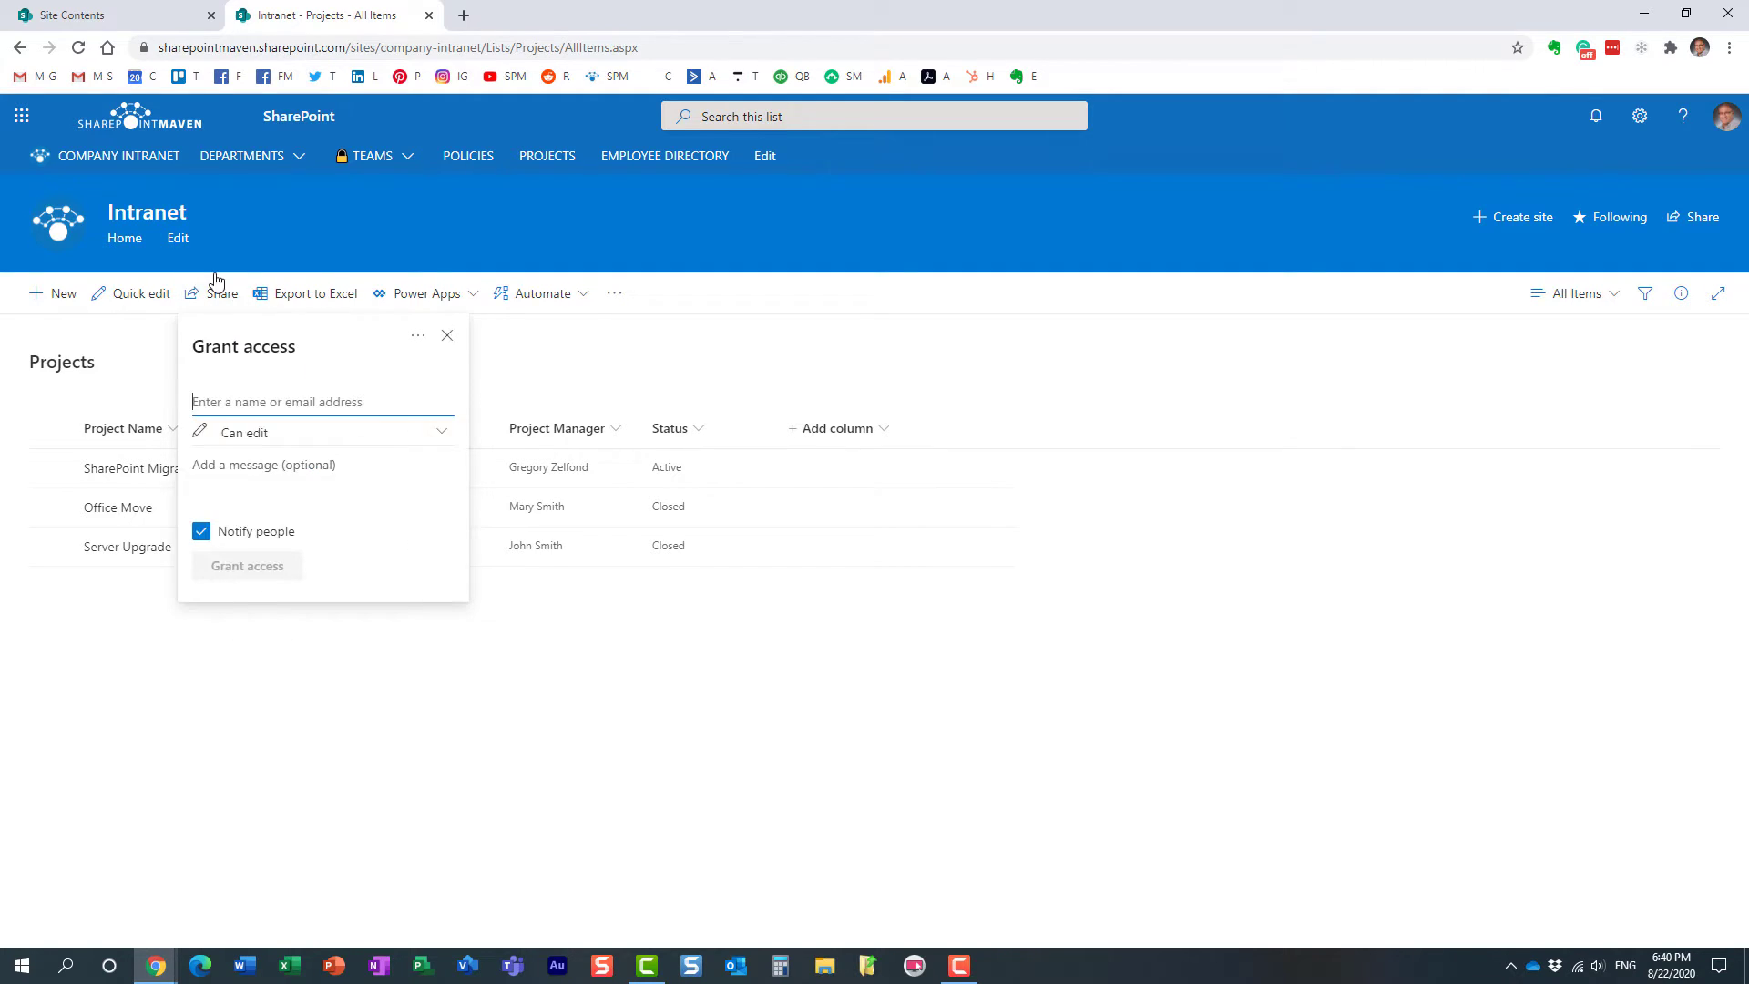
{"action": "left_click", "coordinate": [447, 336]}
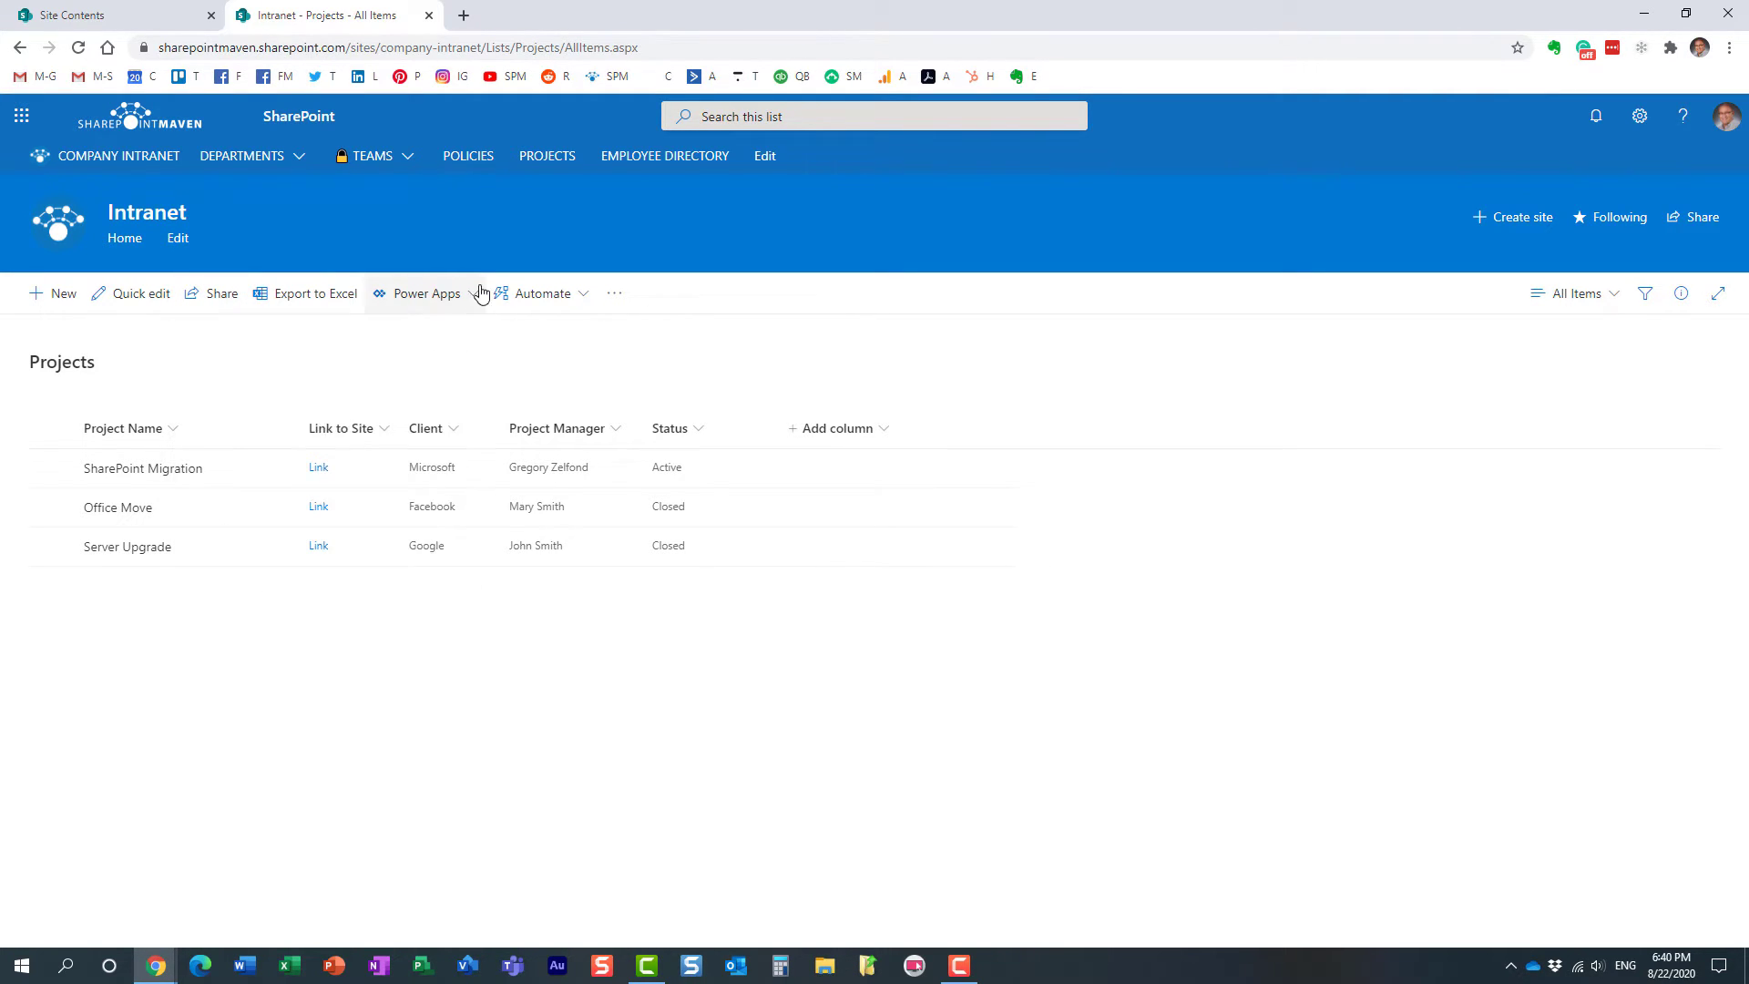
{"action": "key", "text": "alt+Tab"}
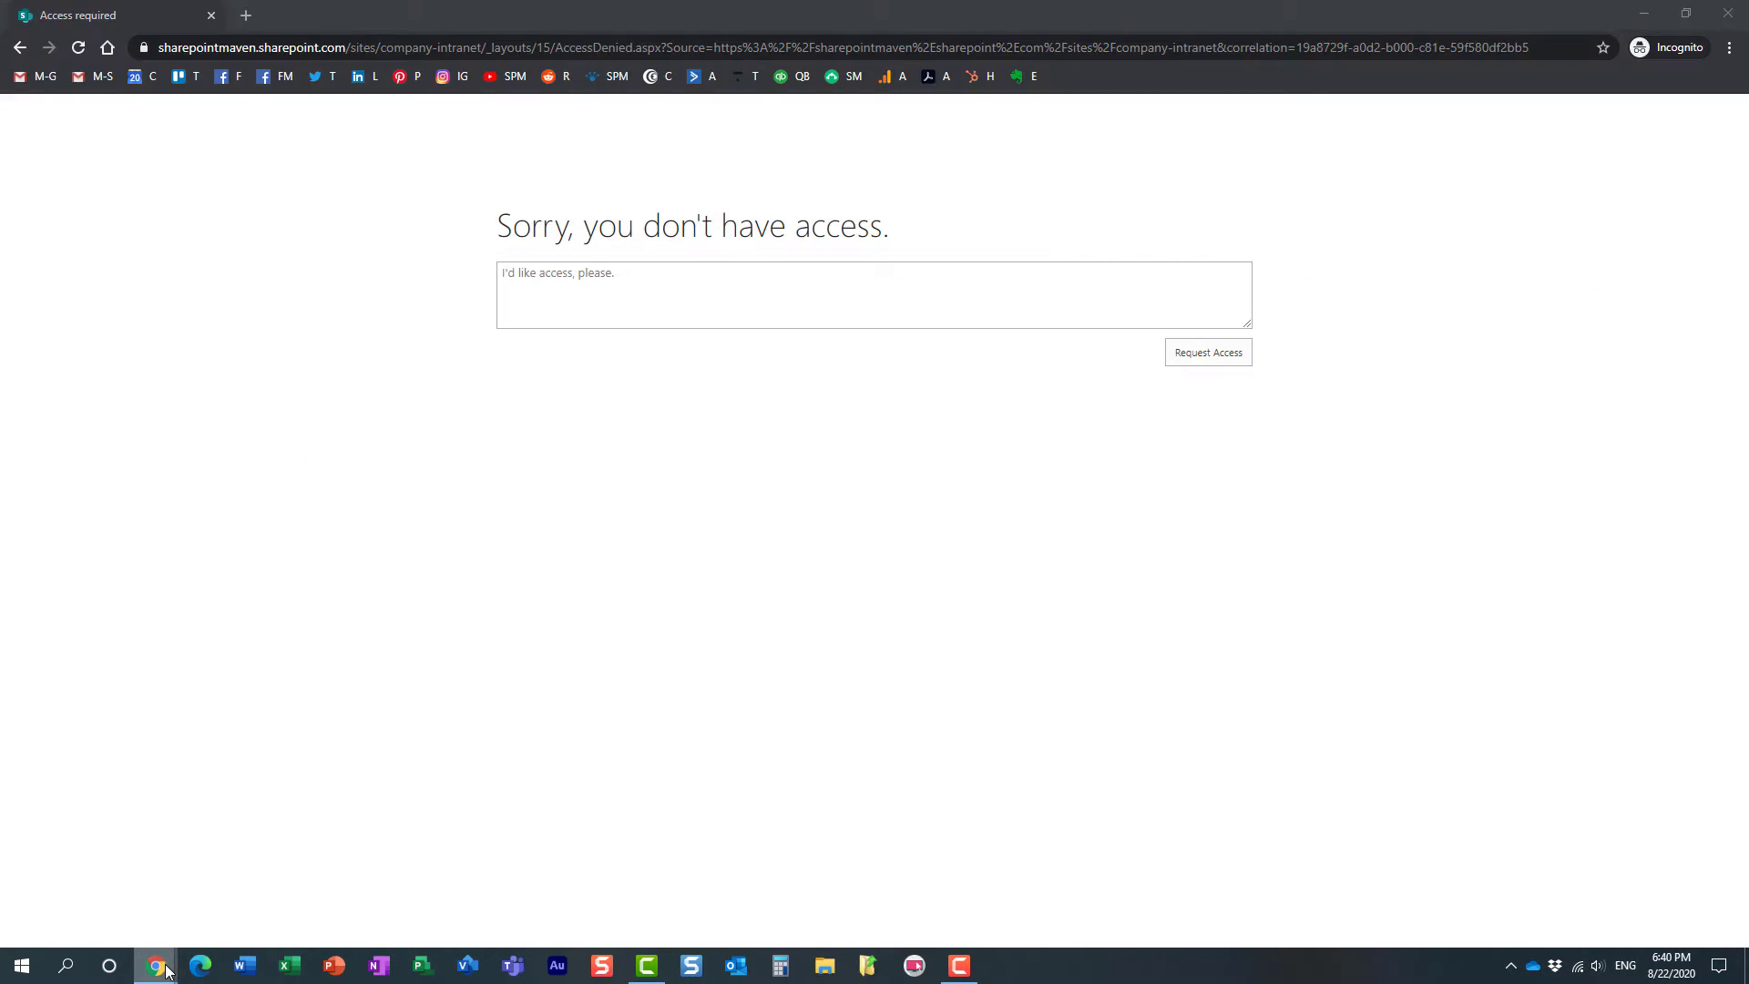
{"action": "mouse_move", "coordinate": [155, 963]}
{"action": "left_click", "coordinate": [137, 907]}
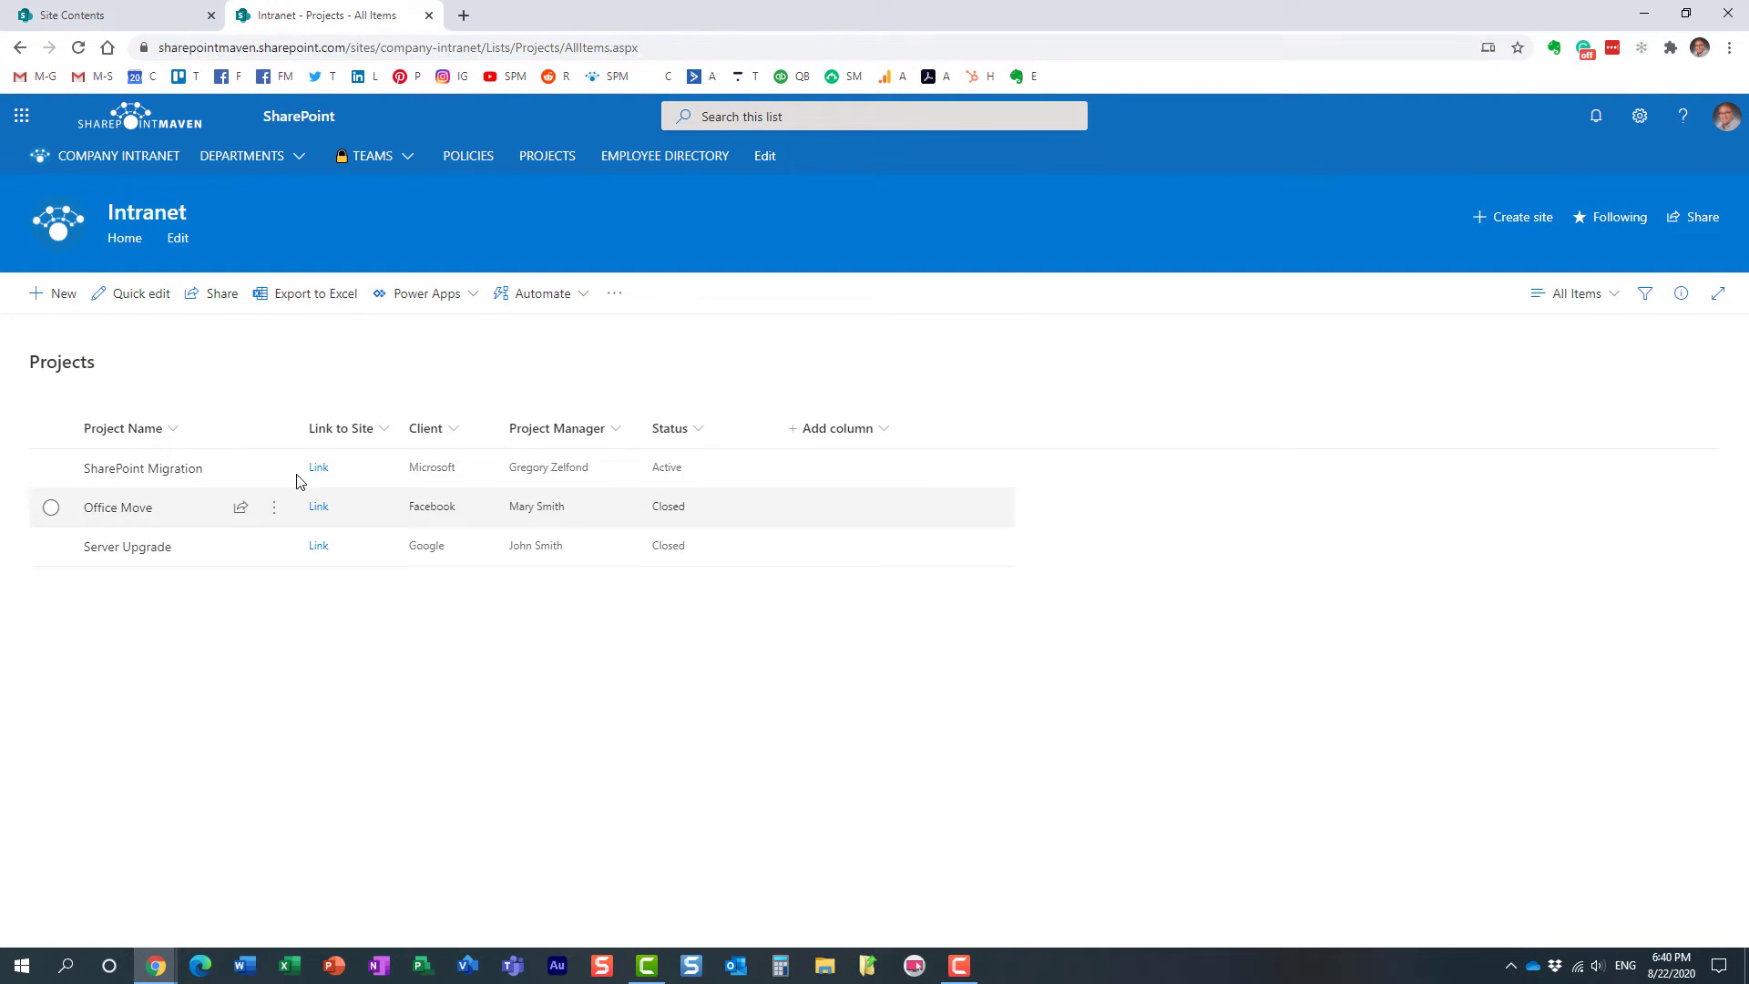
Step: Start sharing the Projects list and view the permission levels, then dismiss the panel without granting access
{"action": "left_click", "coordinate": [217, 300]}
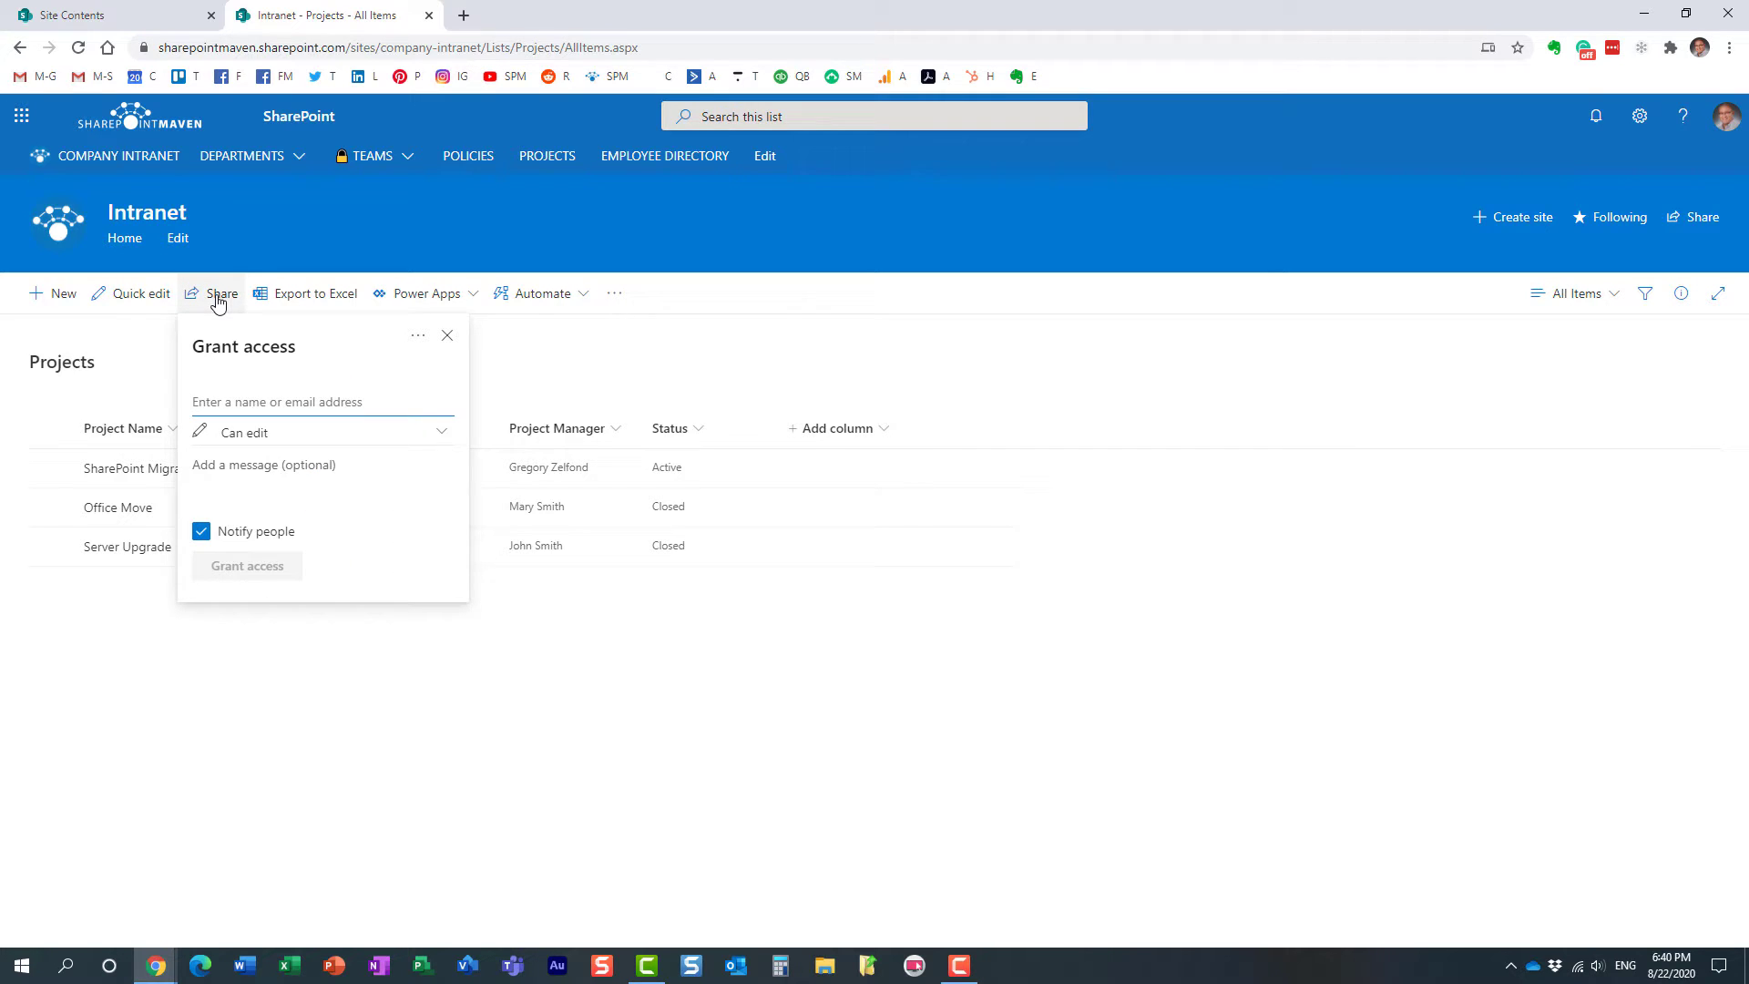
{"action": "left_click", "coordinate": [294, 435]}
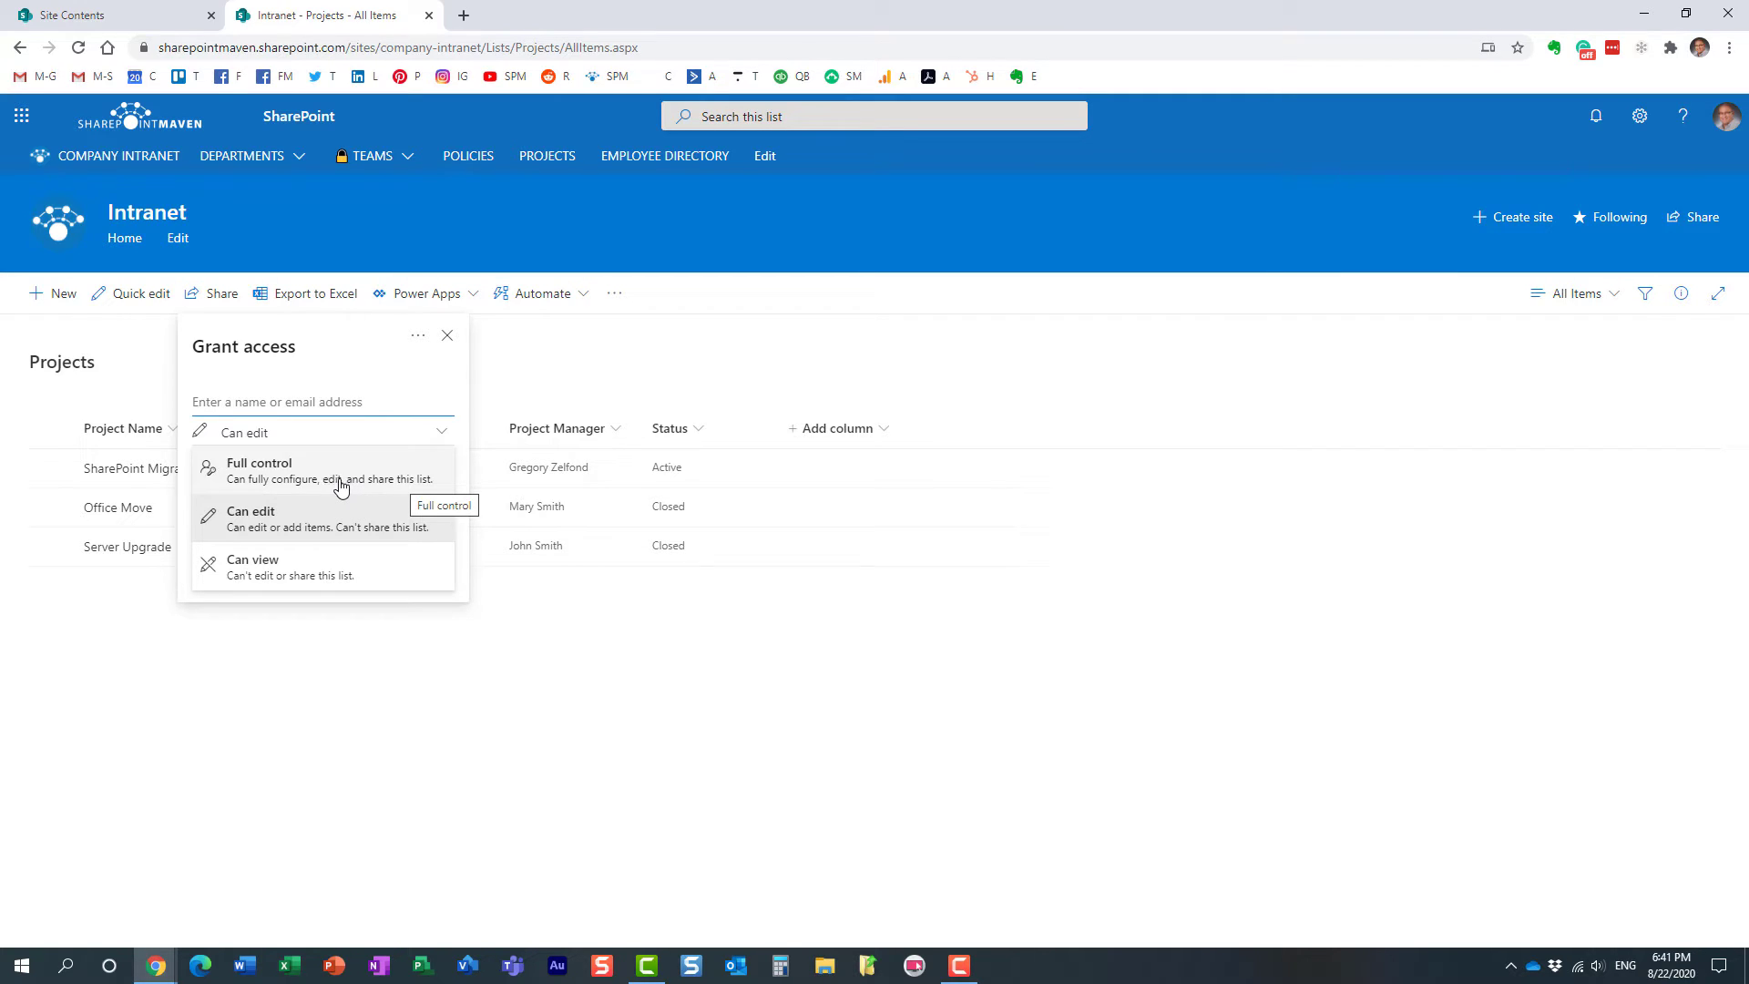
{"action": "left_click", "coordinate": [371, 690]}
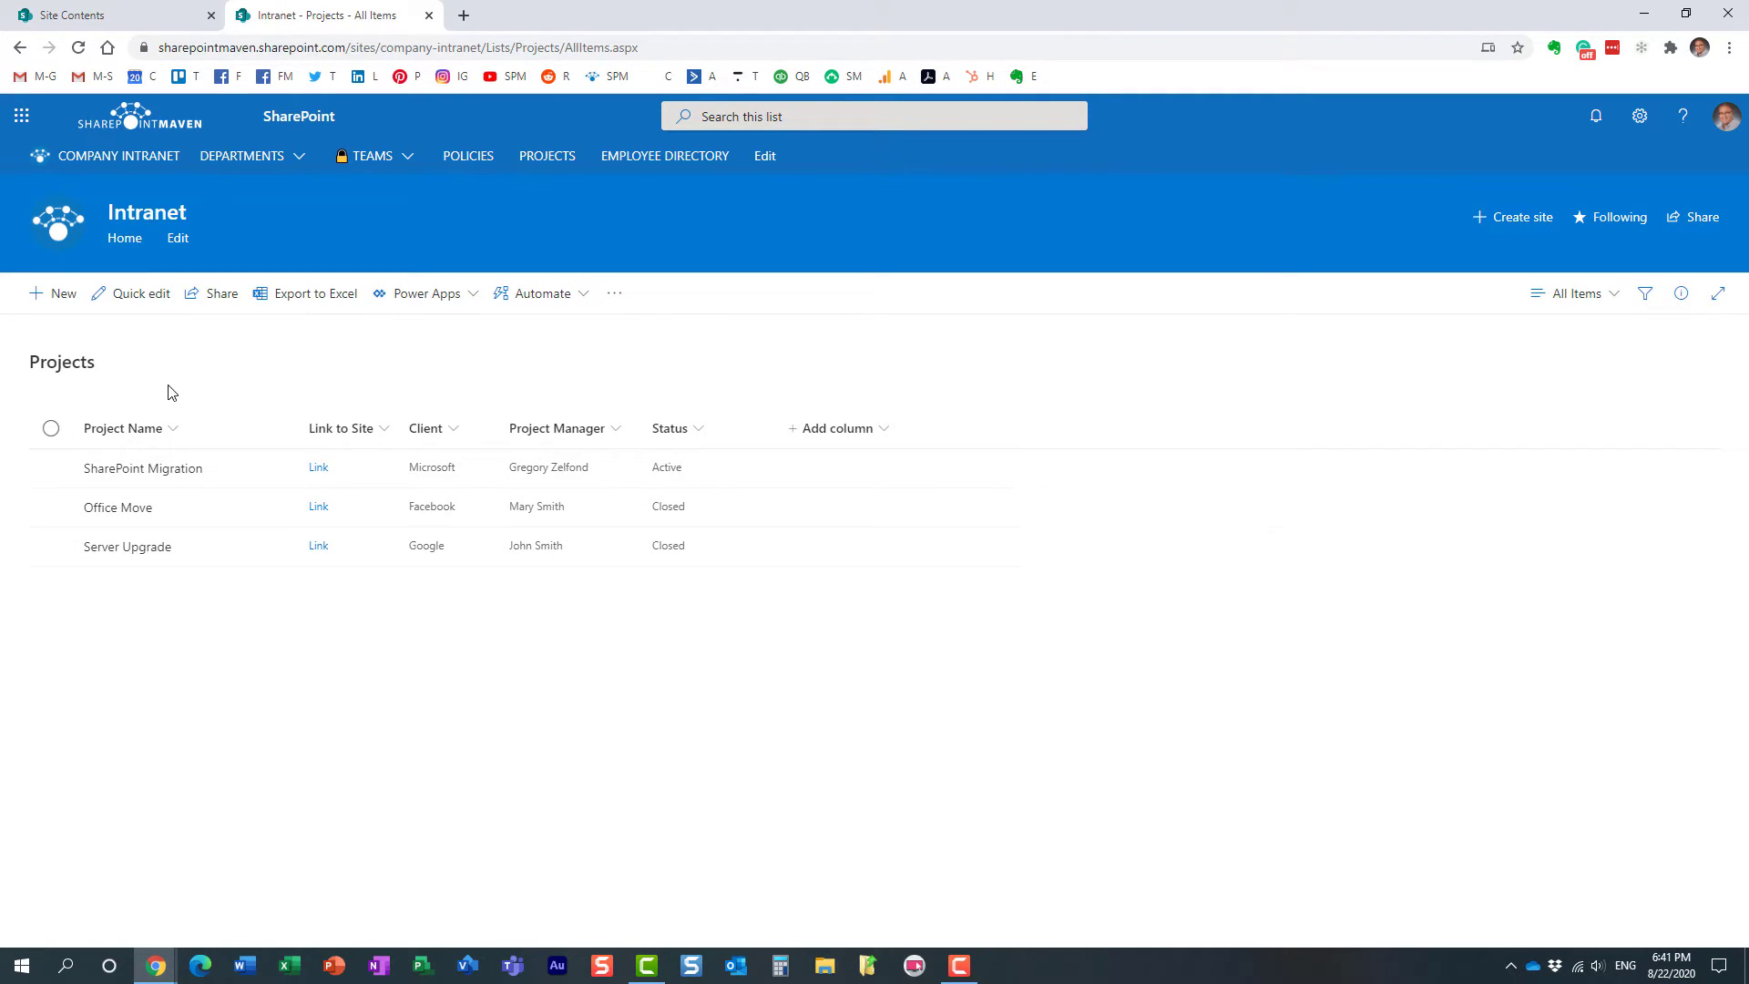
Step: Grant the looked-up directory user Can edit access to the Projects list with Notify people unchecked
{"action": "left_click", "coordinate": [212, 306]}
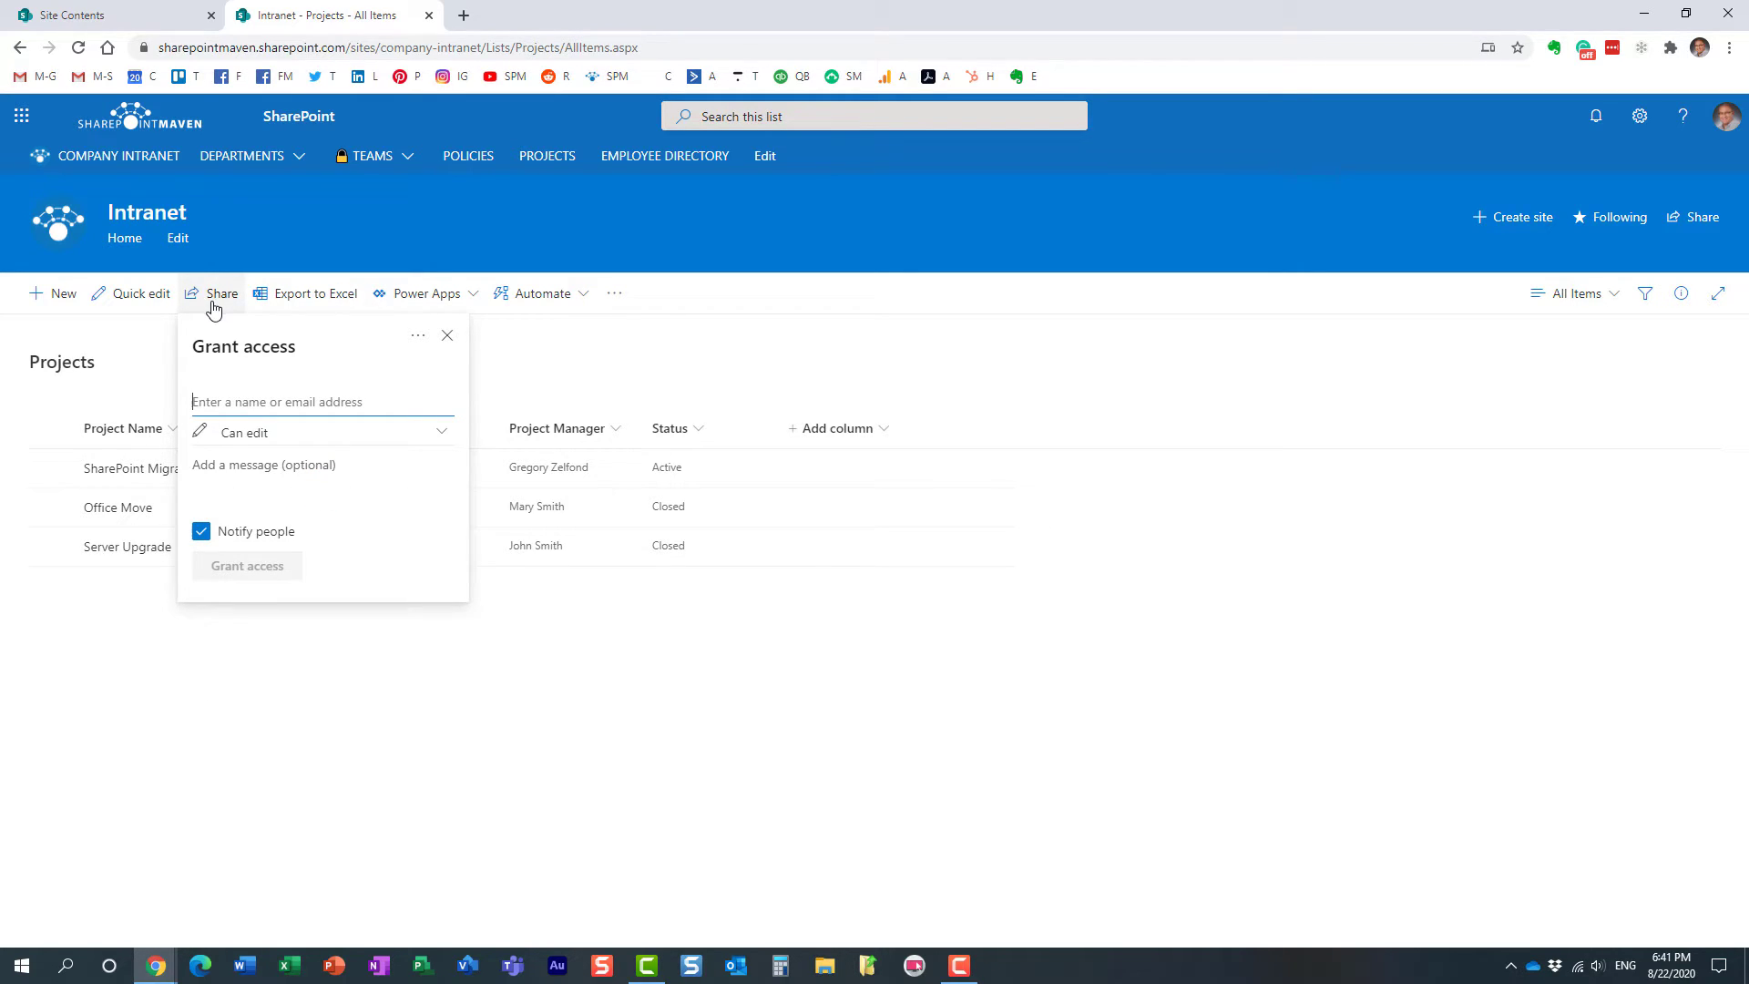
{"action": "type", "text": "john"}
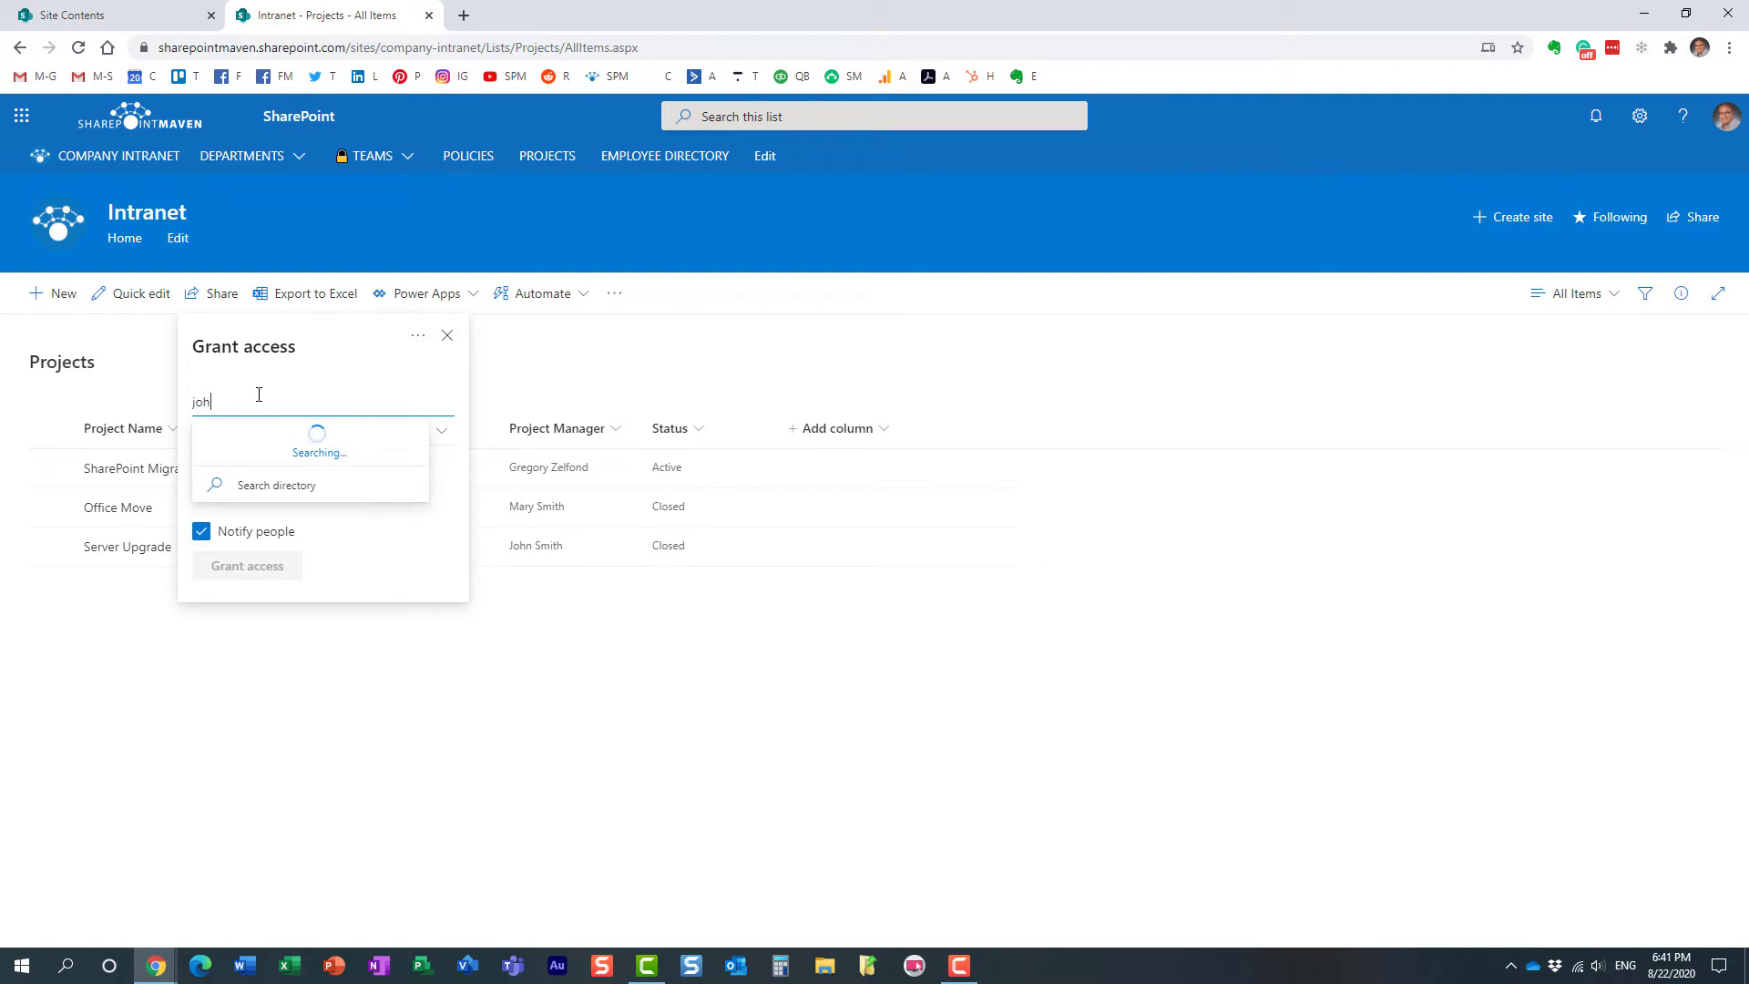
{"action": "left_click", "coordinate": [277, 444]}
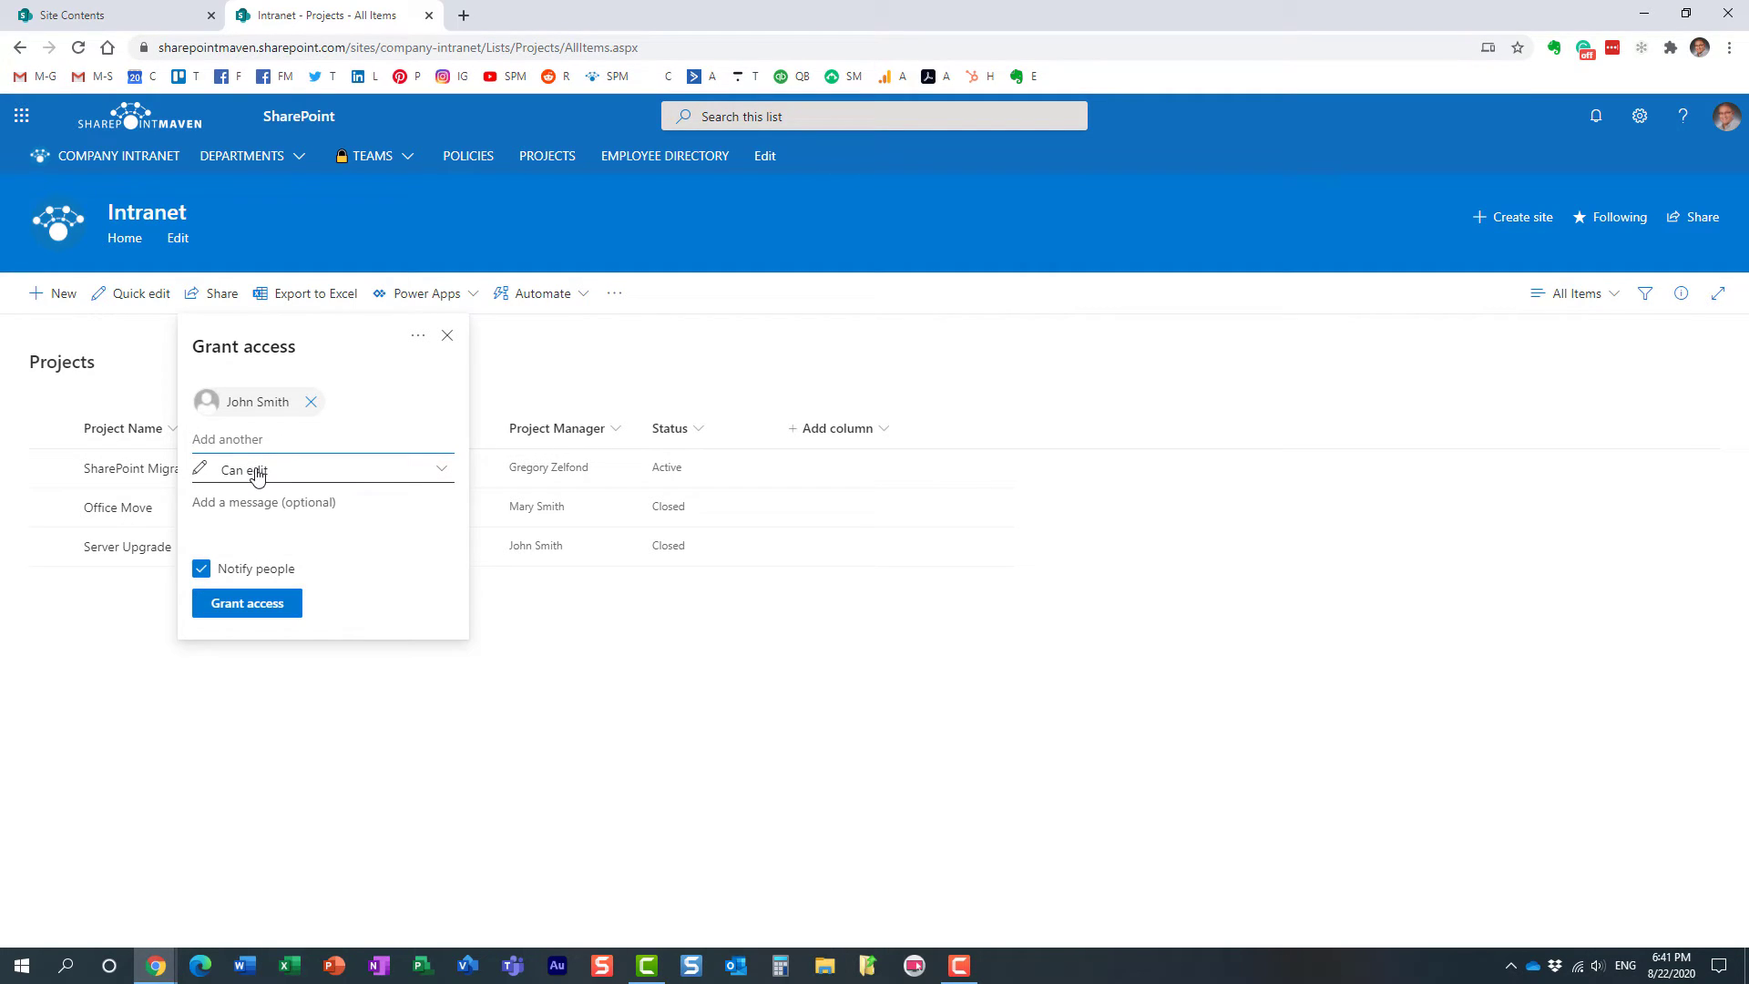
{"action": "left_click", "coordinate": [258, 472]}
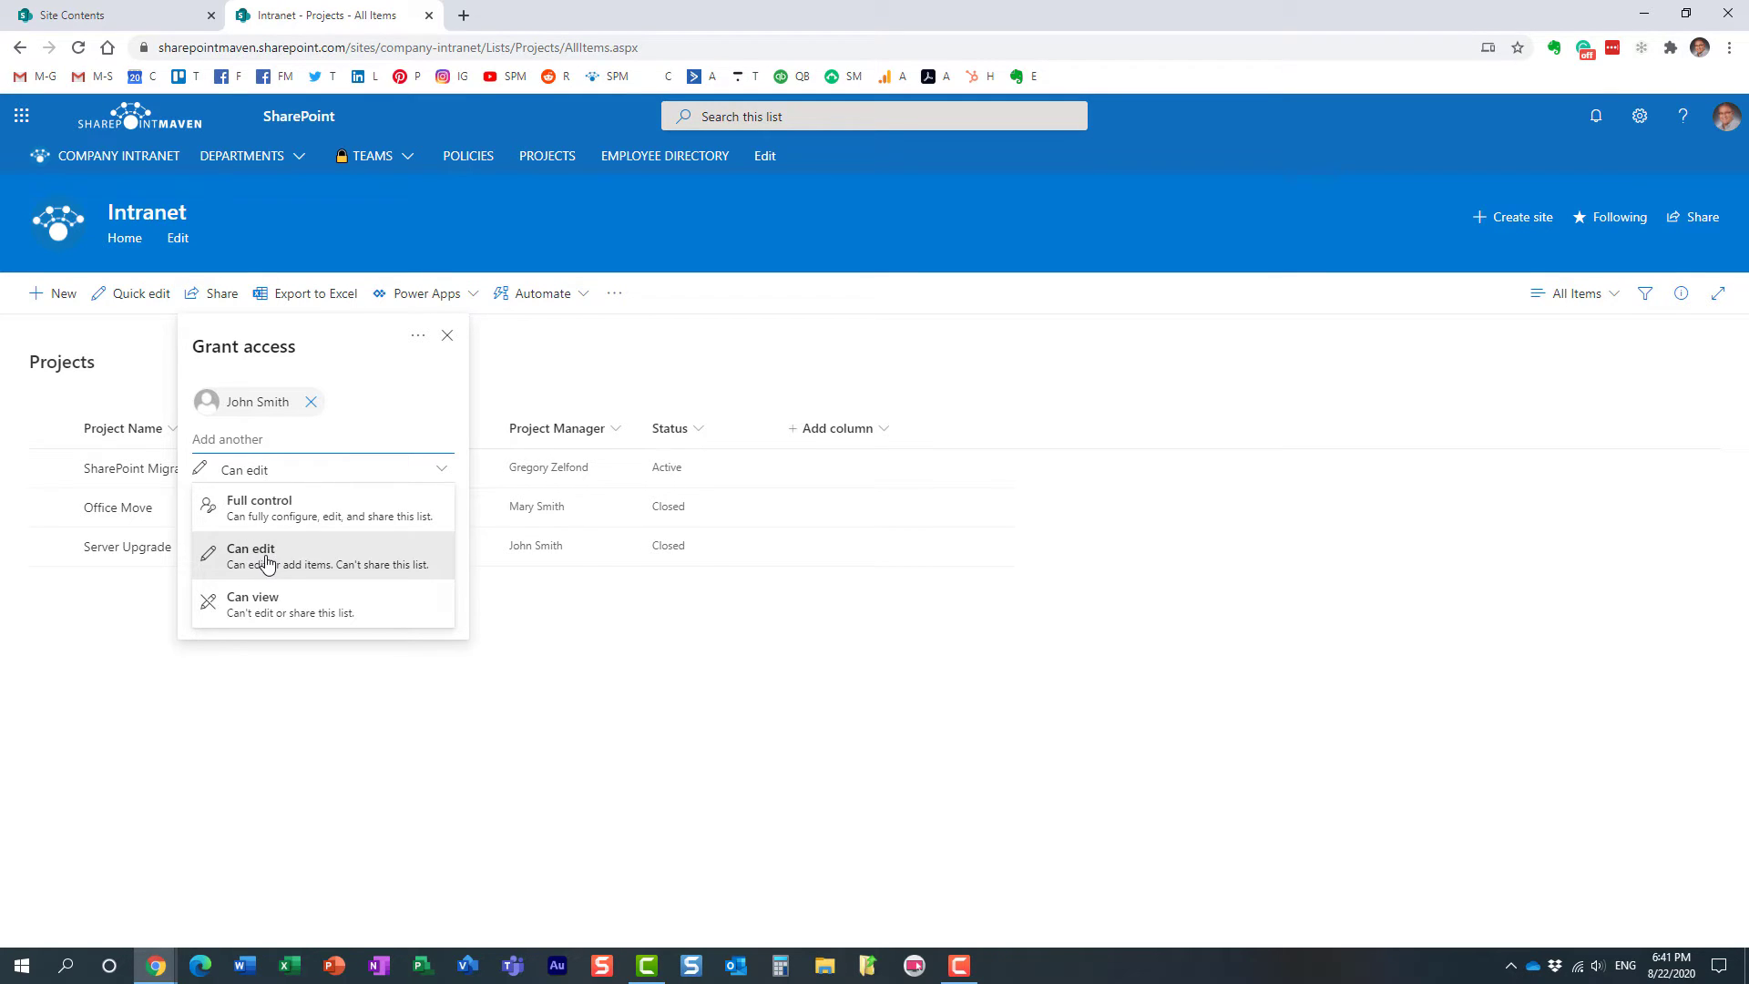
{"action": "left_click", "coordinate": [269, 565]}
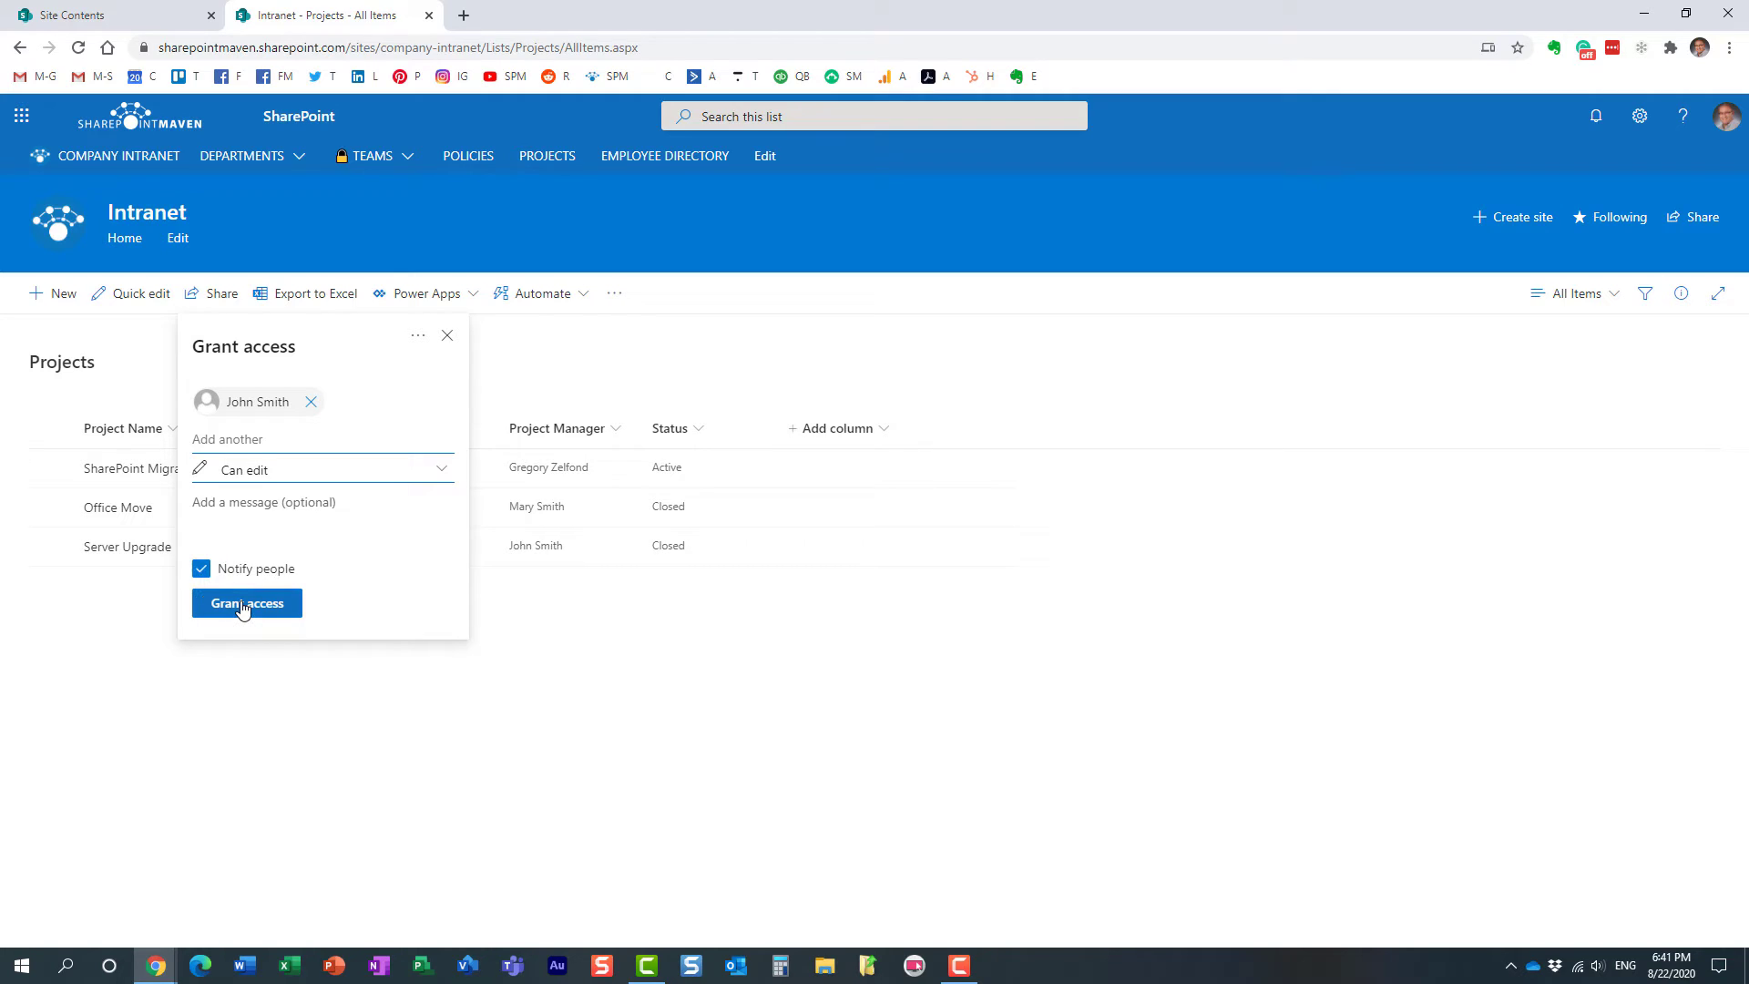
{"action": "left_click", "coordinate": [201, 568]}
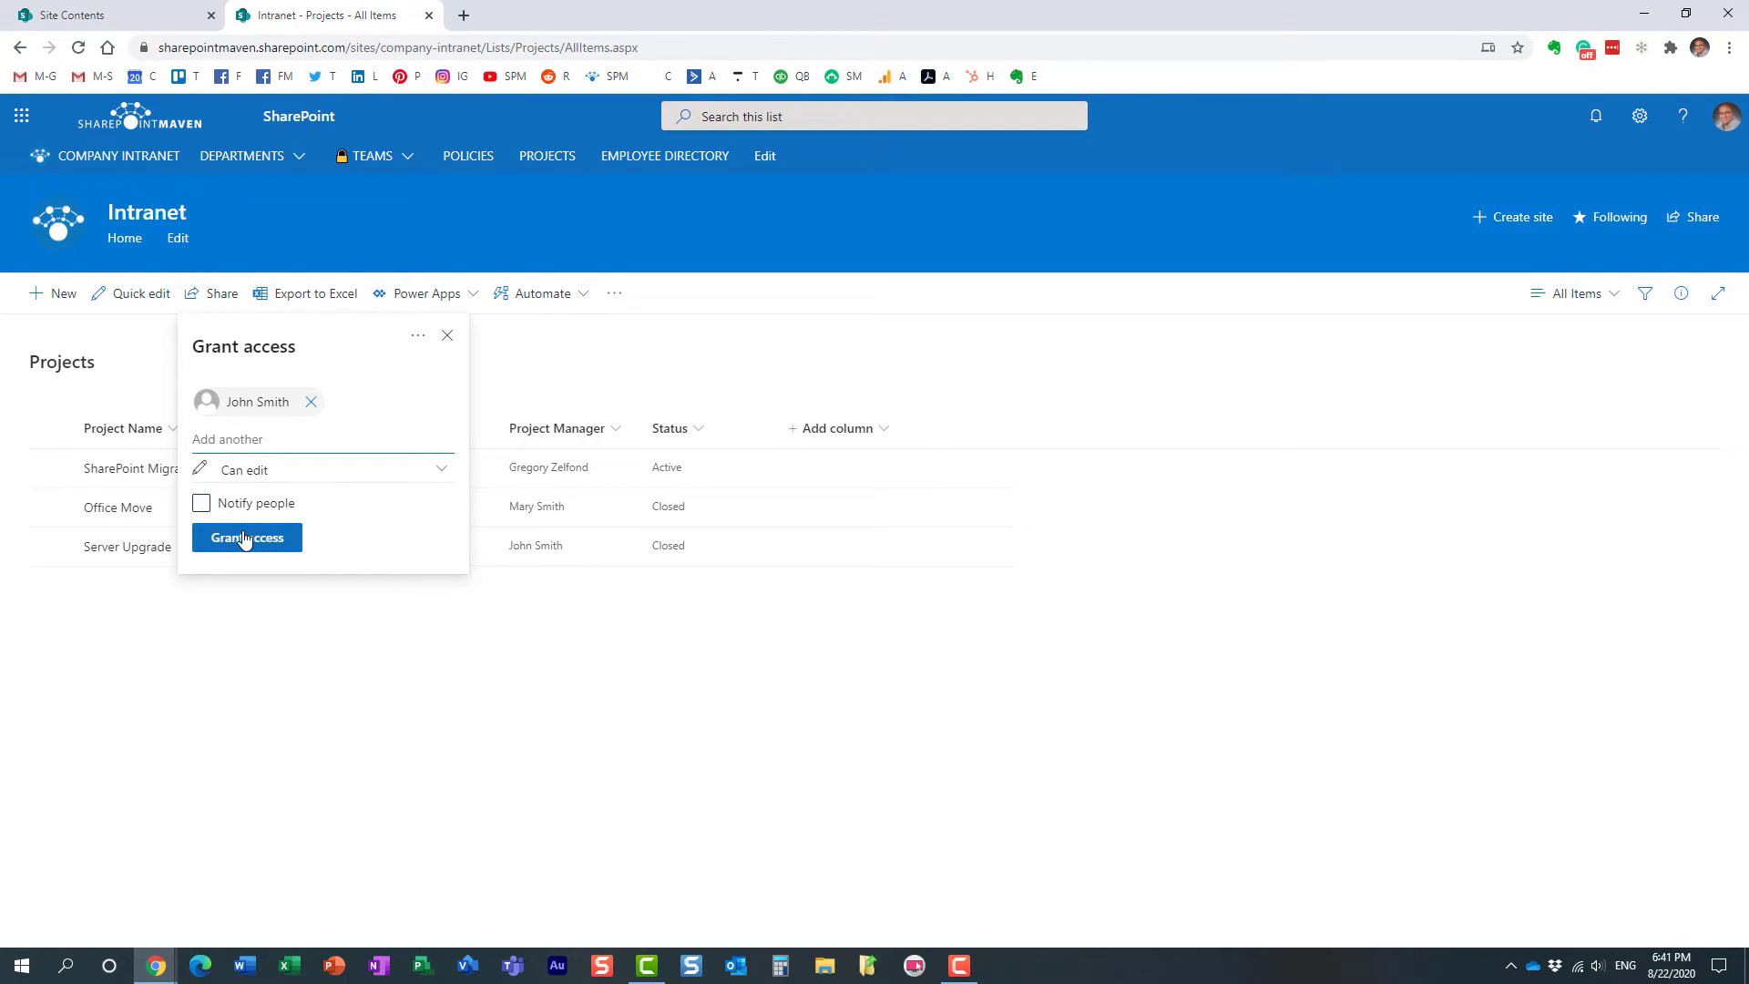
{"action": "left_click", "coordinate": [245, 538]}
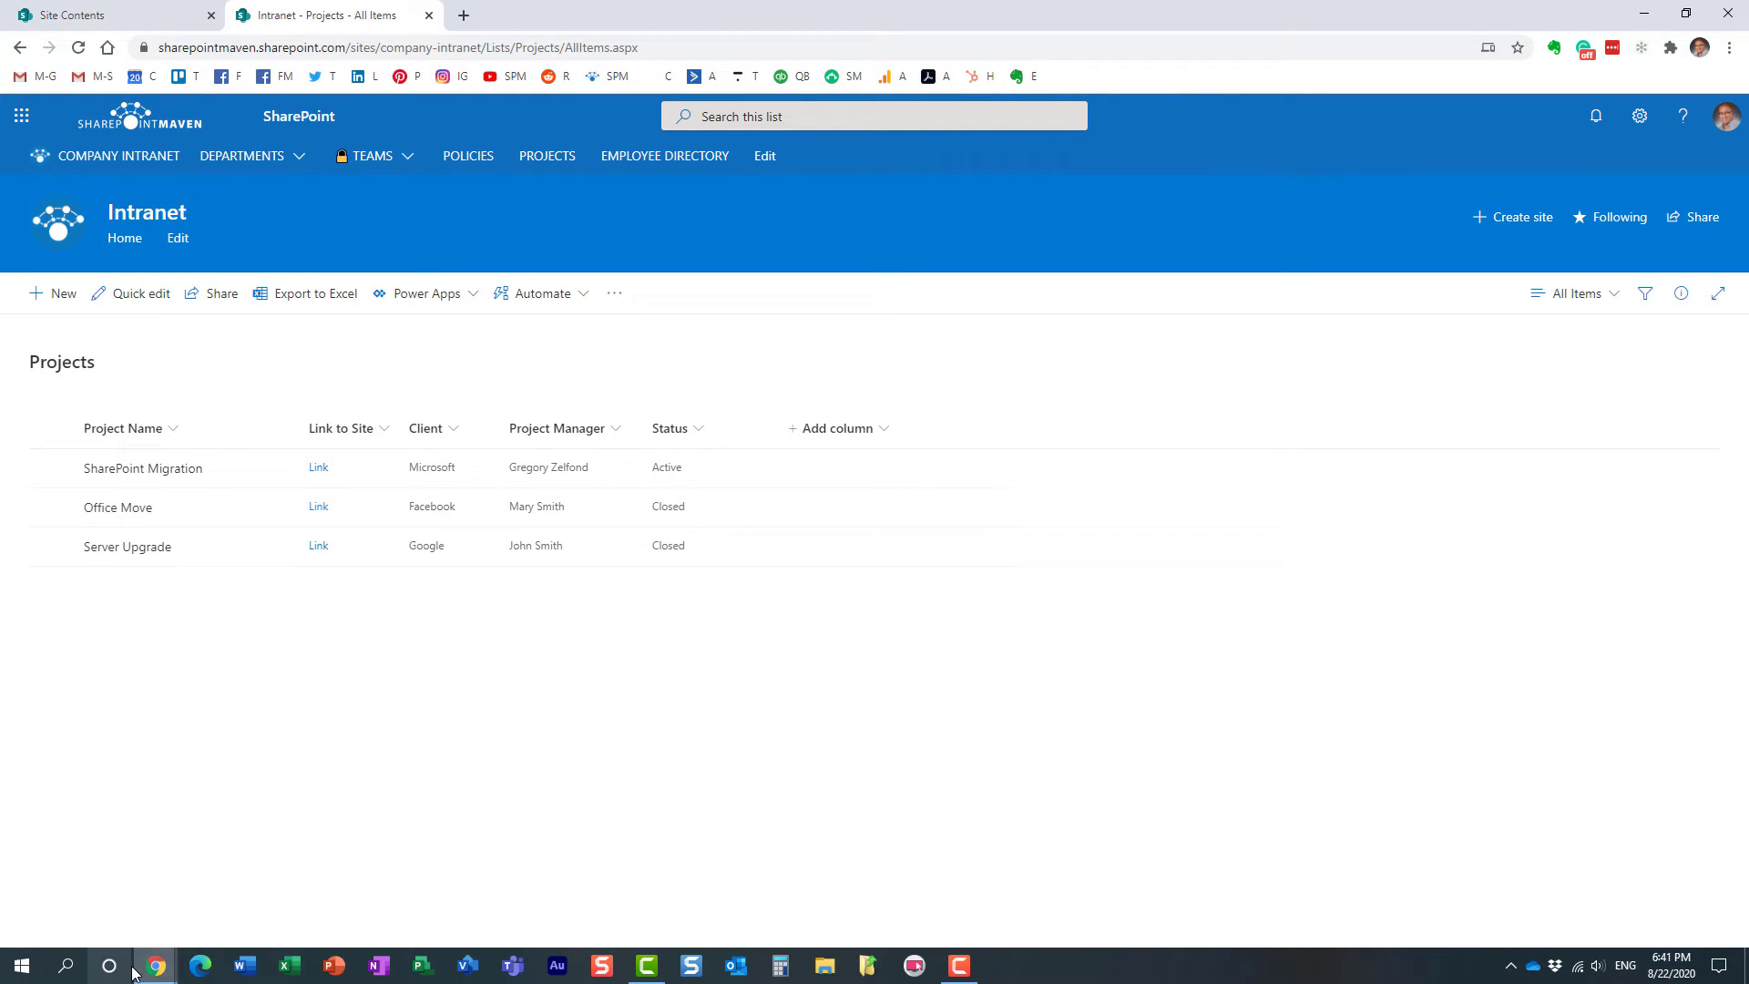
Step: Copy the Projects list address from the main window and load it in the incognito window
{"action": "mouse_move", "coordinate": [156, 963]}
{"action": "left_click", "coordinate": [270, 906]}
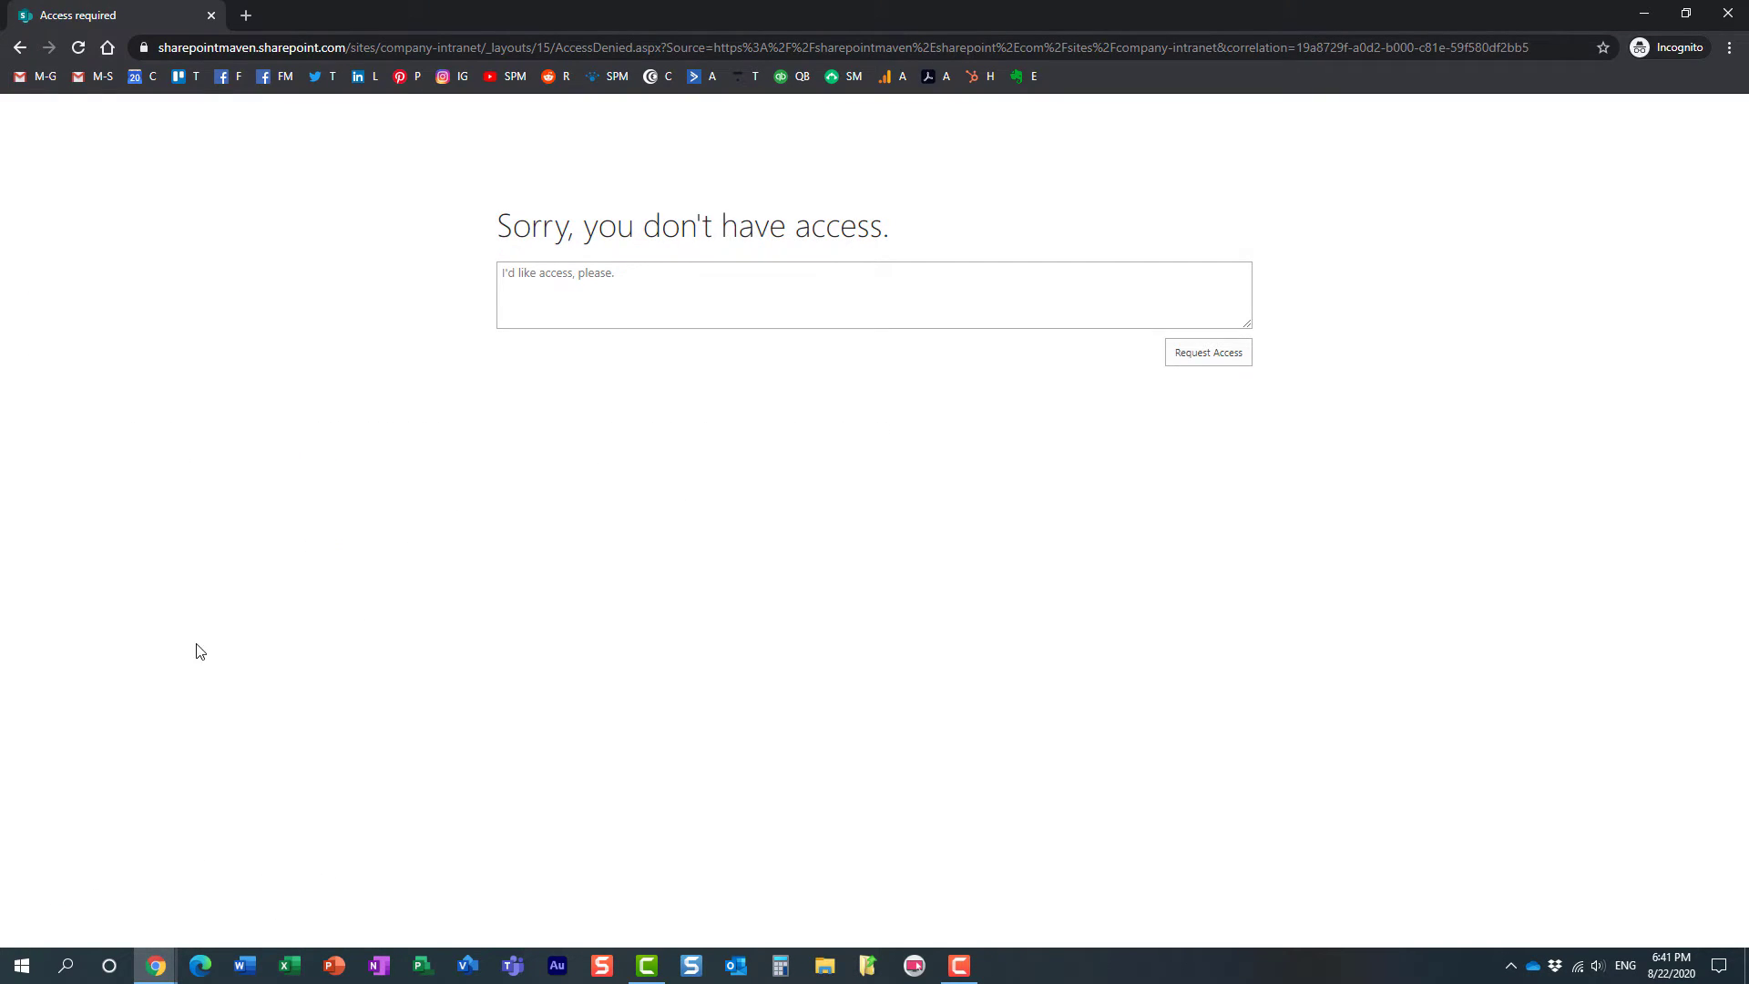
{"action": "left_click", "coordinate": [143, 922]}
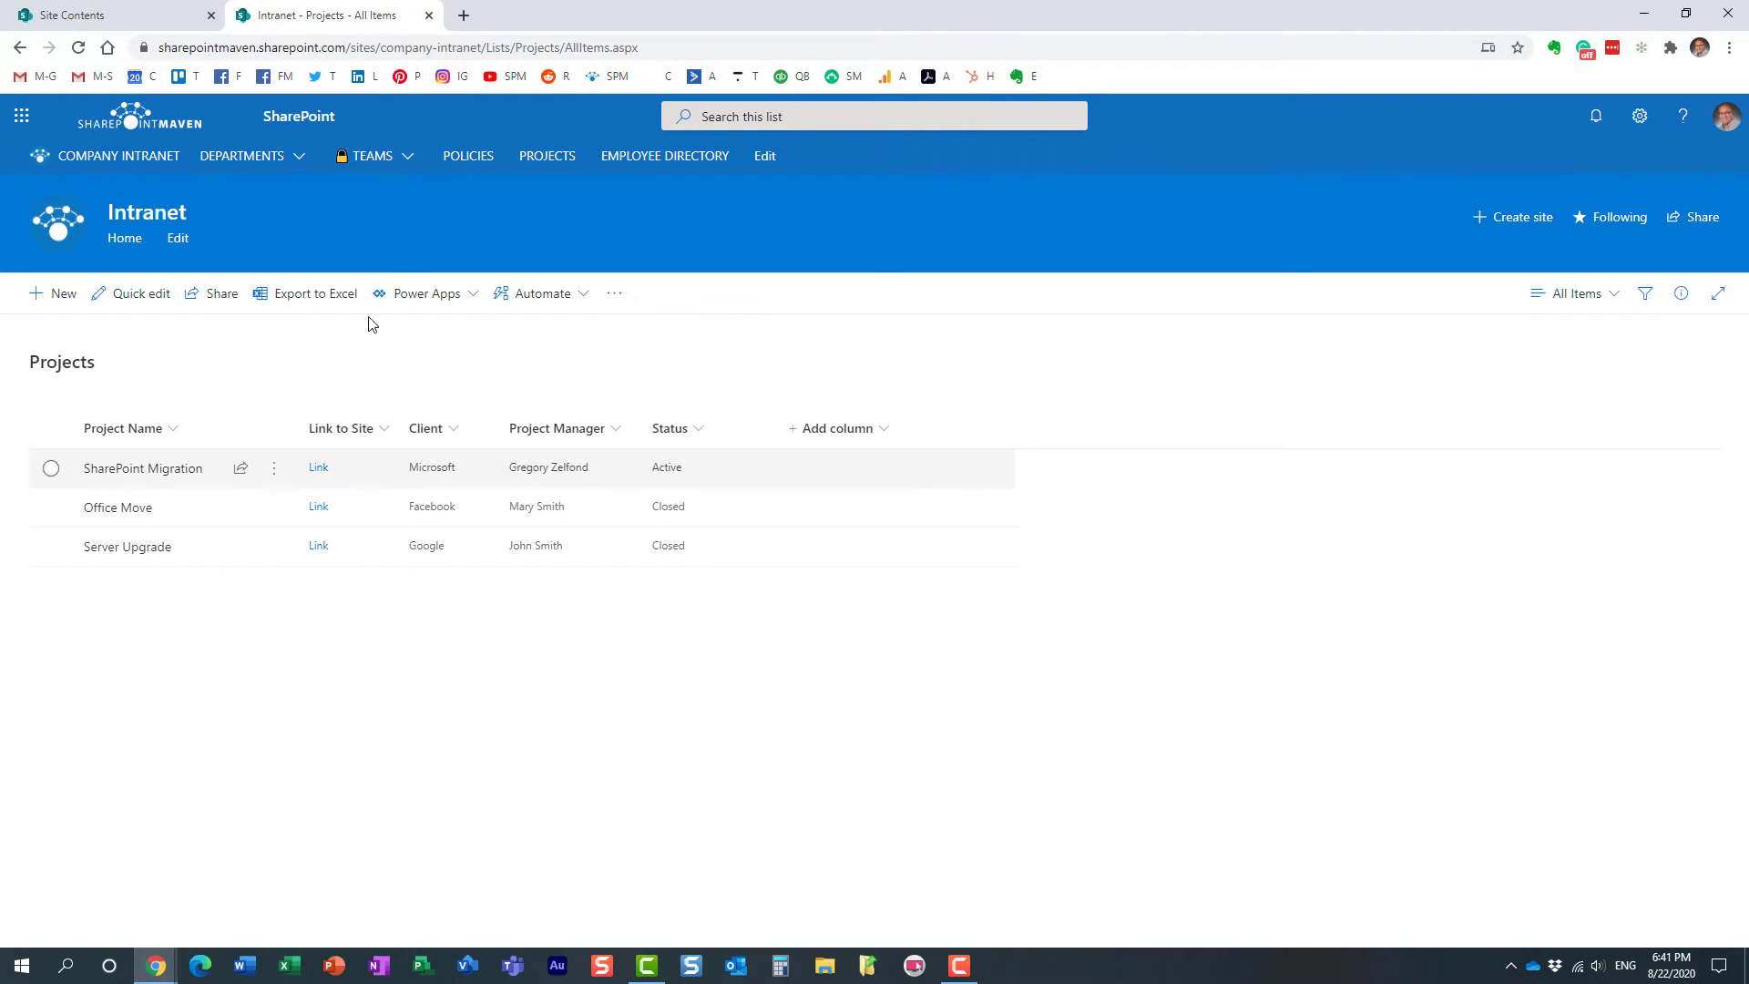
{"action": "left_click", "coordinate": [418, 47]}
{"action": "key", "text": "ctrl+c"}
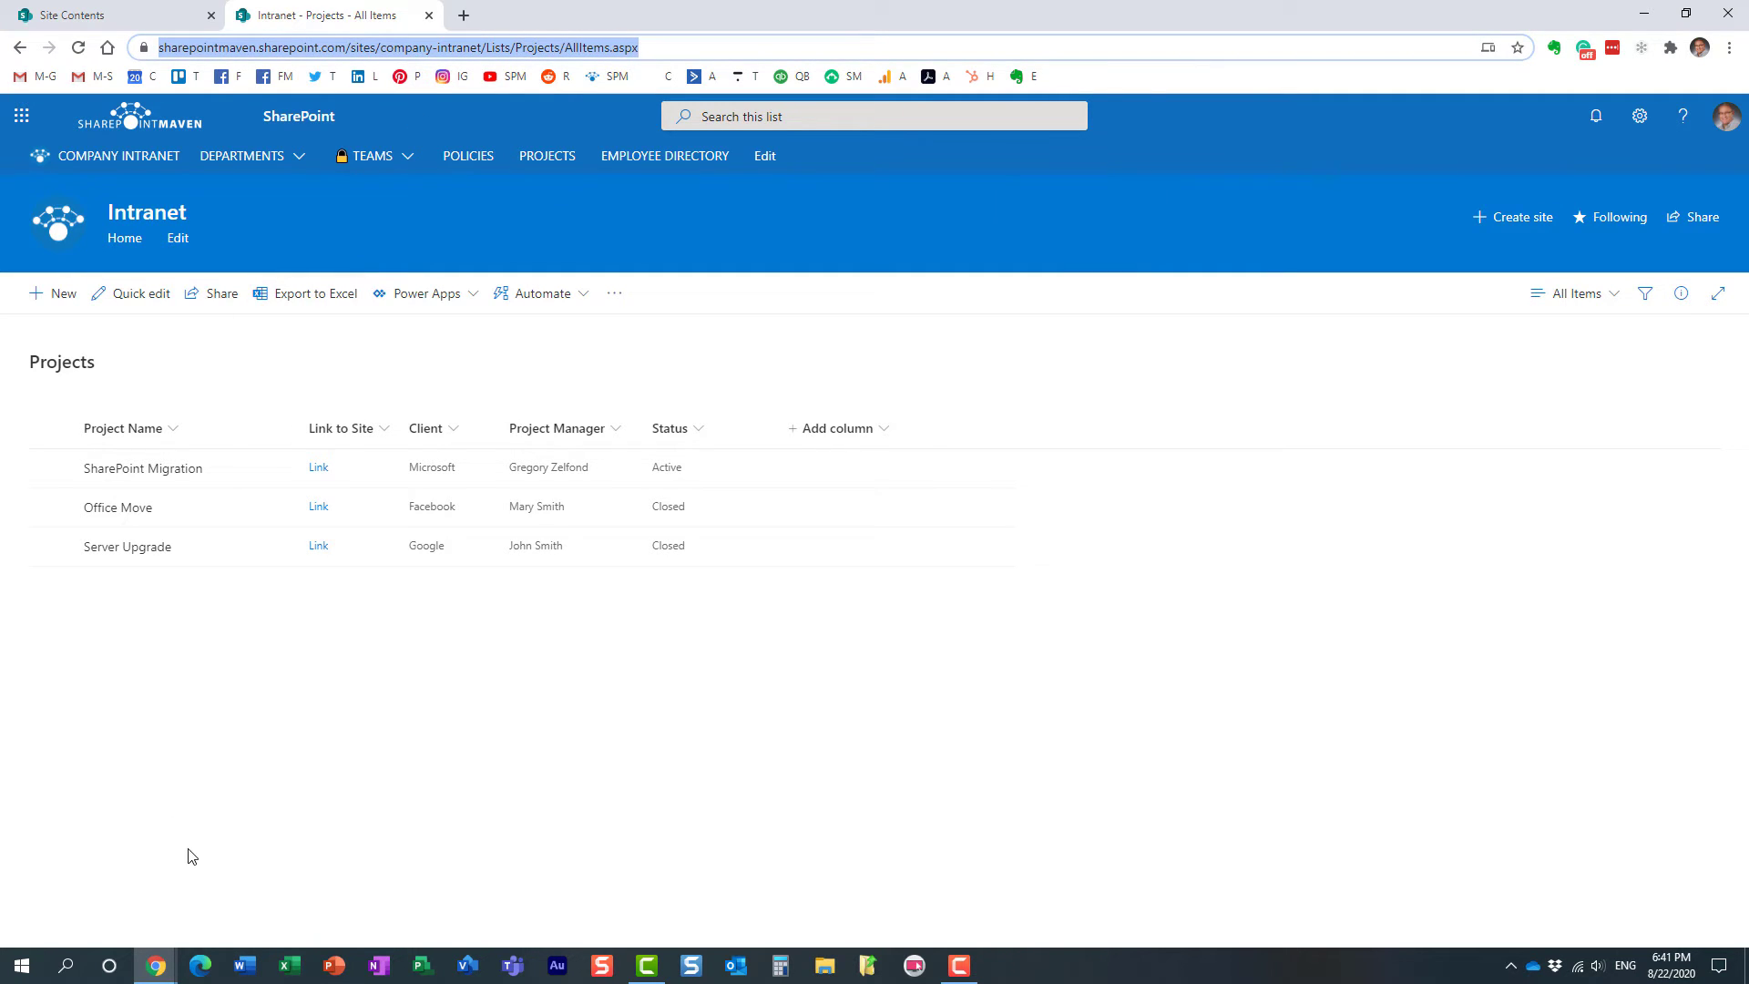
{"action": "left_click", "coordinate": [160, 969]}
{"action": "left_click", "coordinate": [250, 921]}
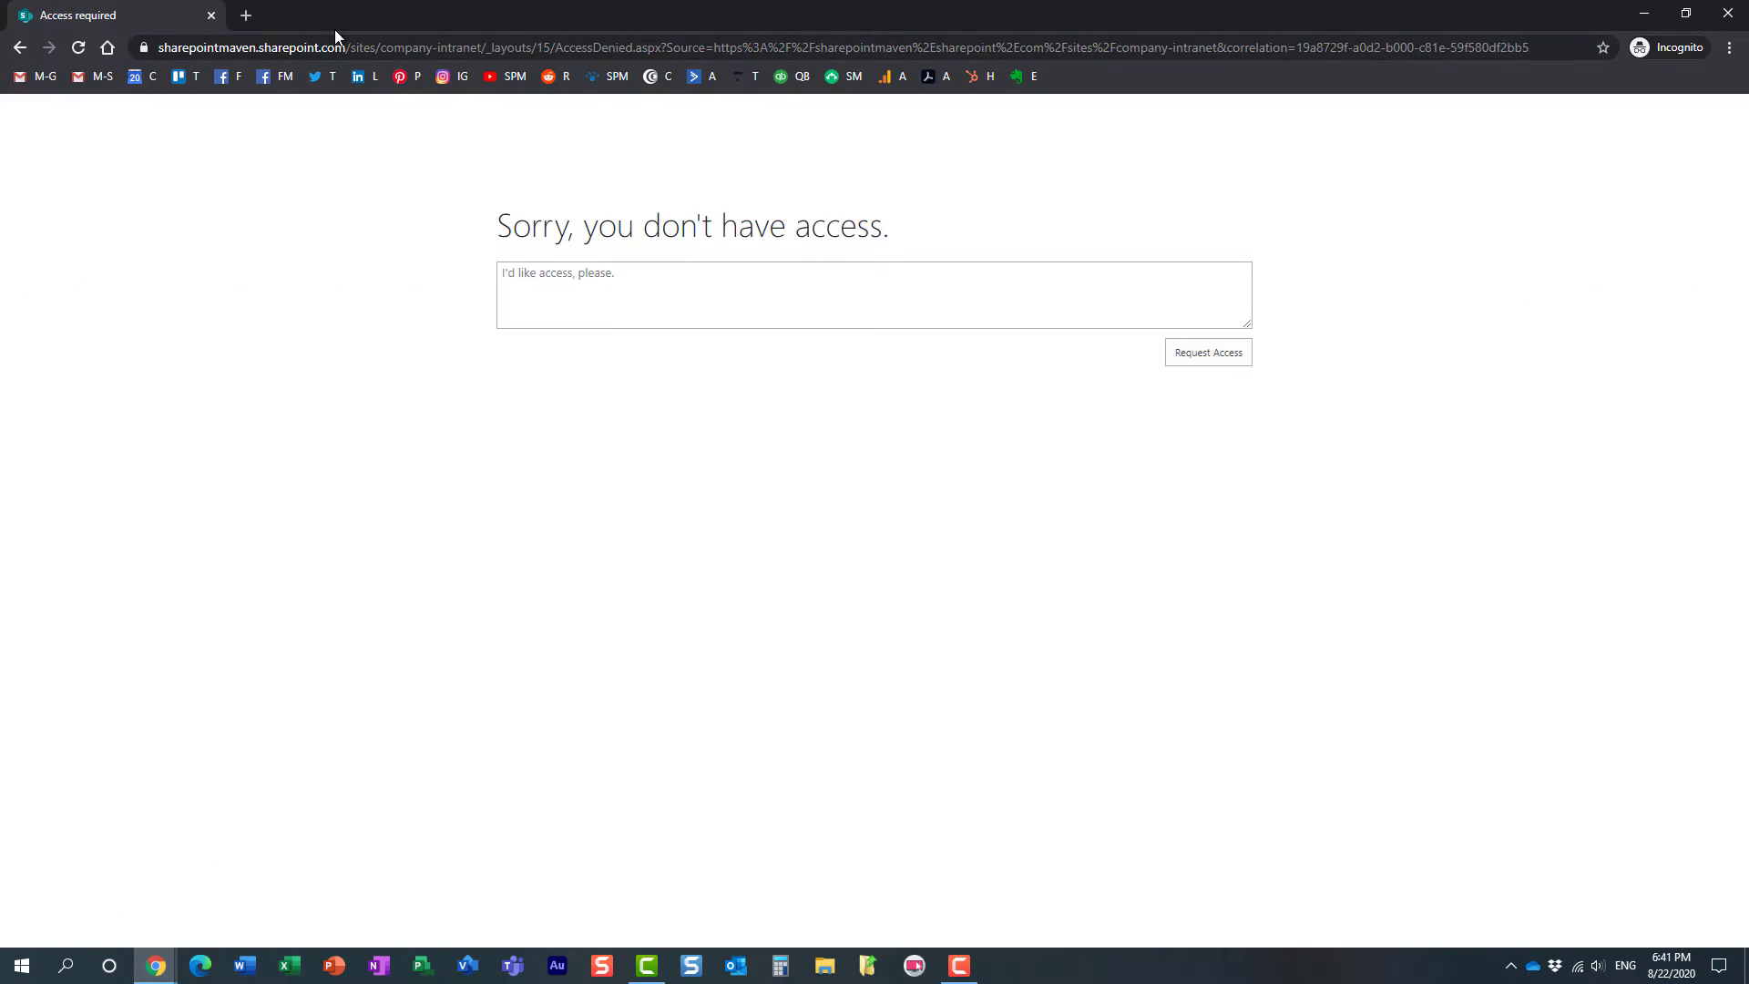
{"action": "left_click", "coordinate": [345, 45]}
{"action": "key", "text": "ctrl+v"}
{"action": "key", "text": "Return"}
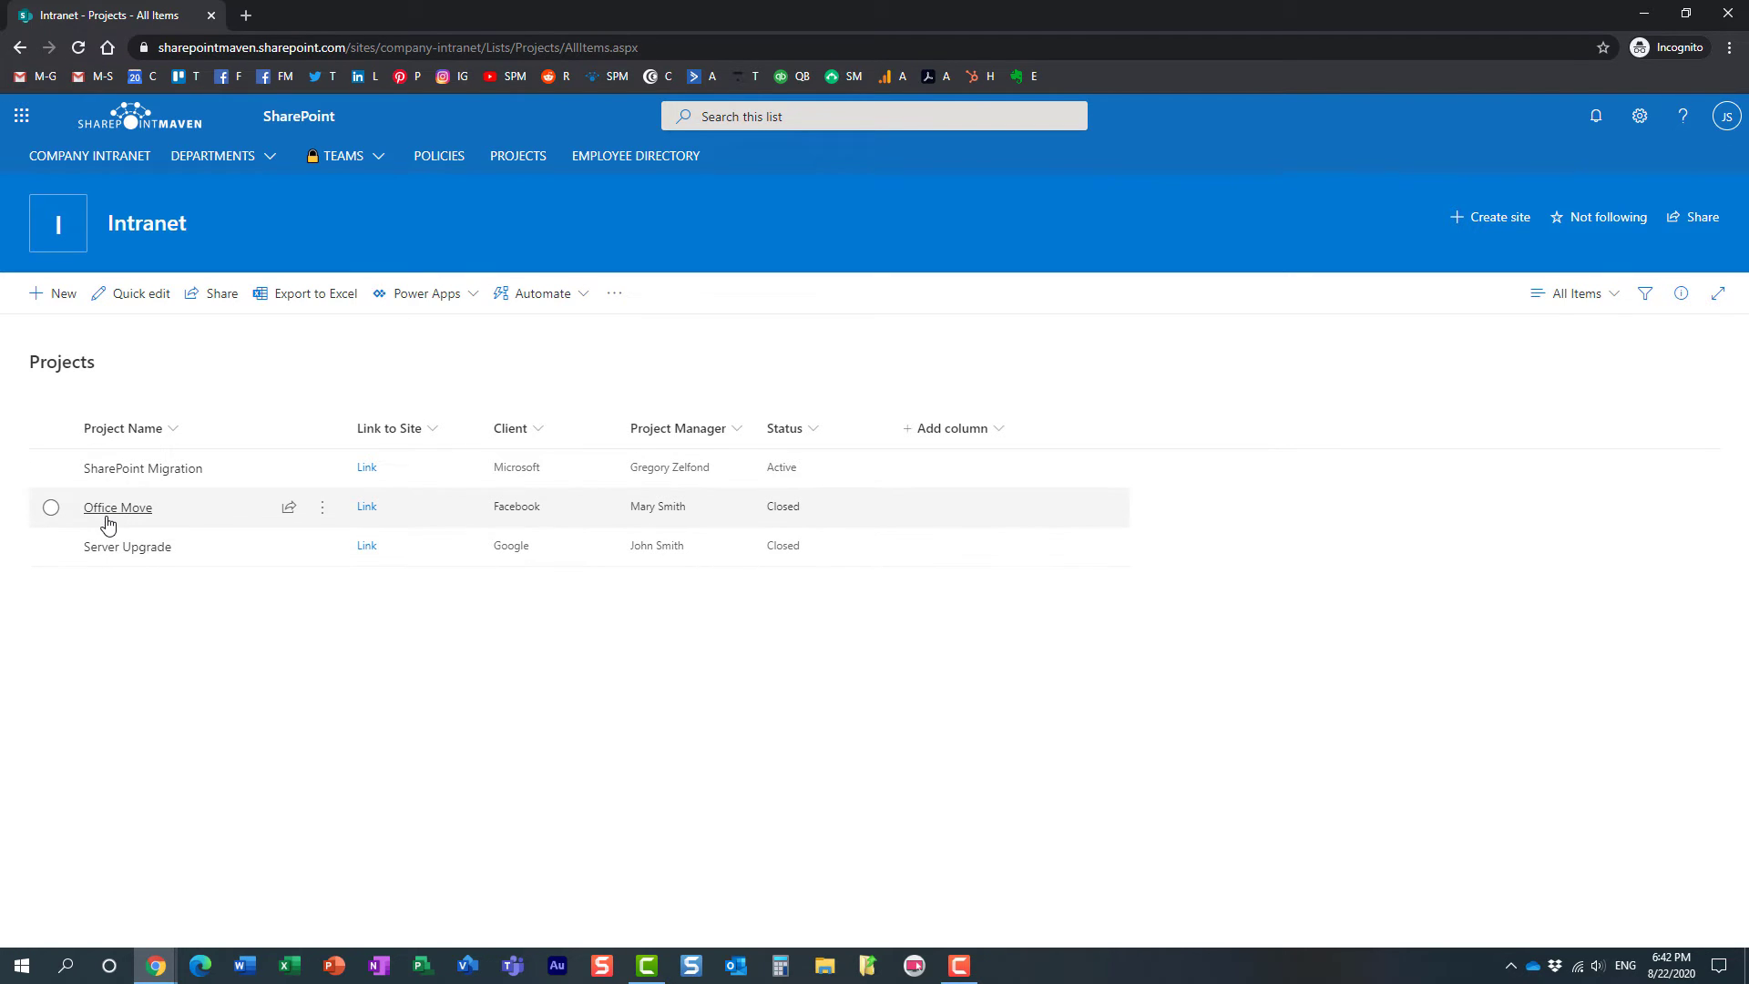
{"action": "left_click", "coordinate": [64, 293]}
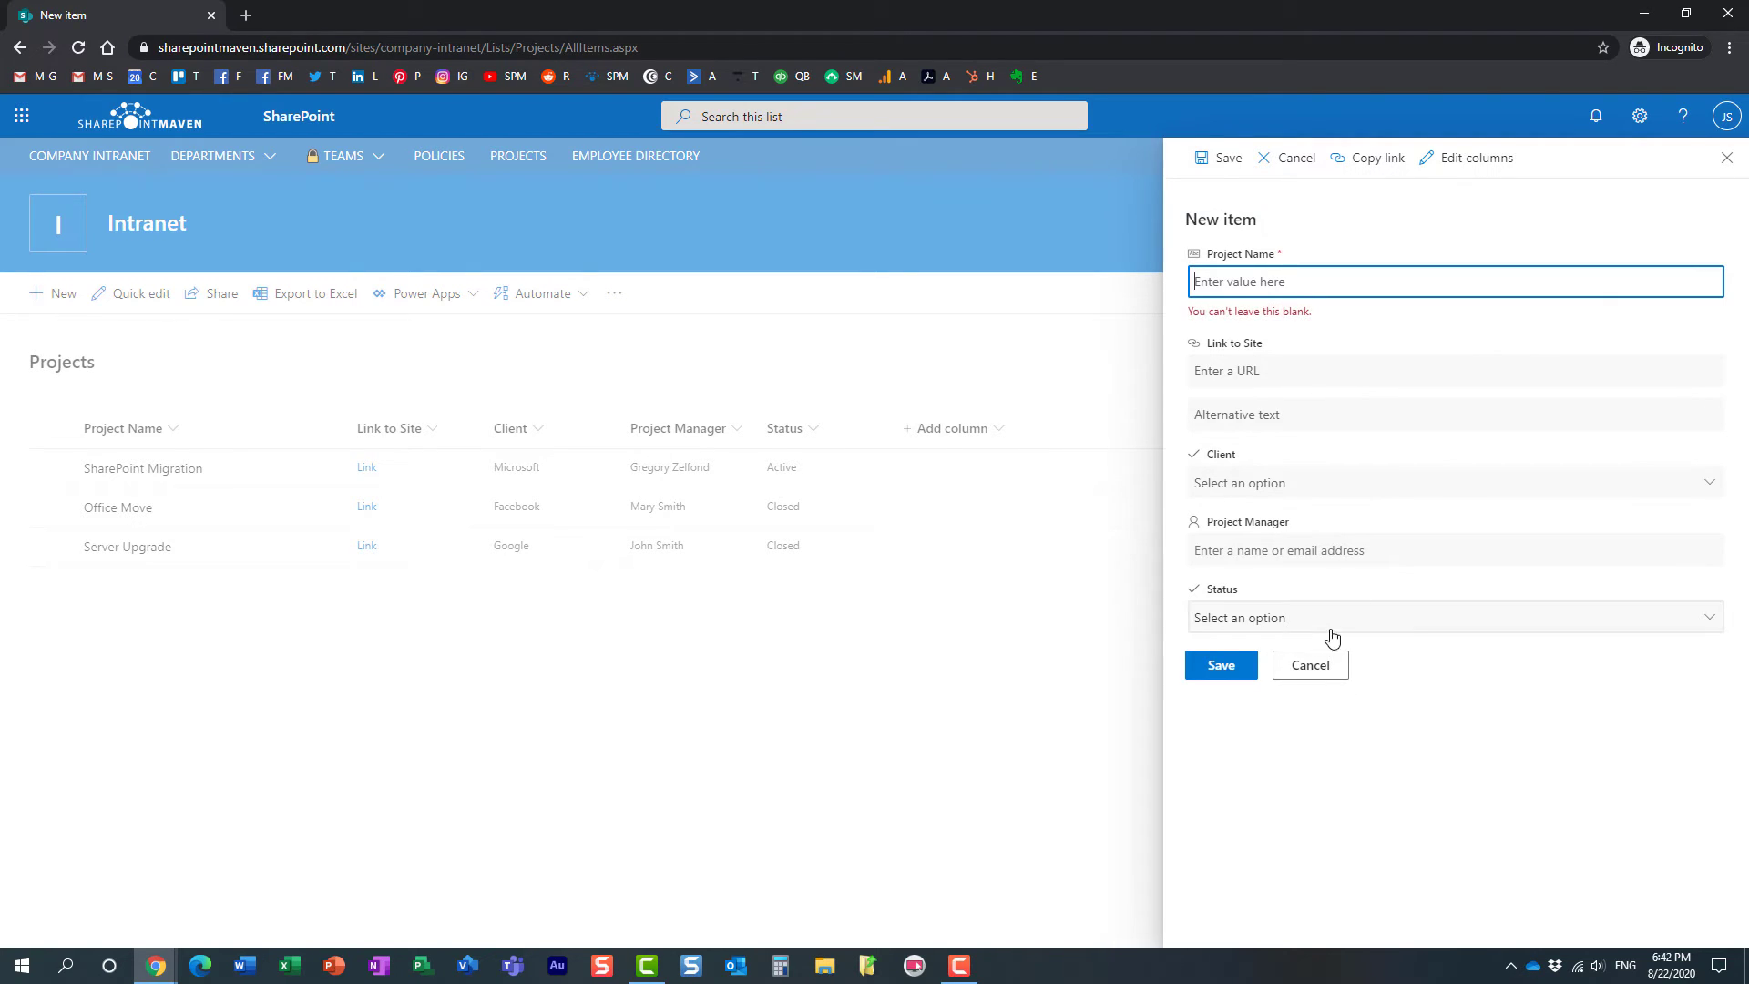
{"action": "left_click", "coordinate": [1727, 159]}
{"action": "left_click", "coordinate": [1638, 118]}
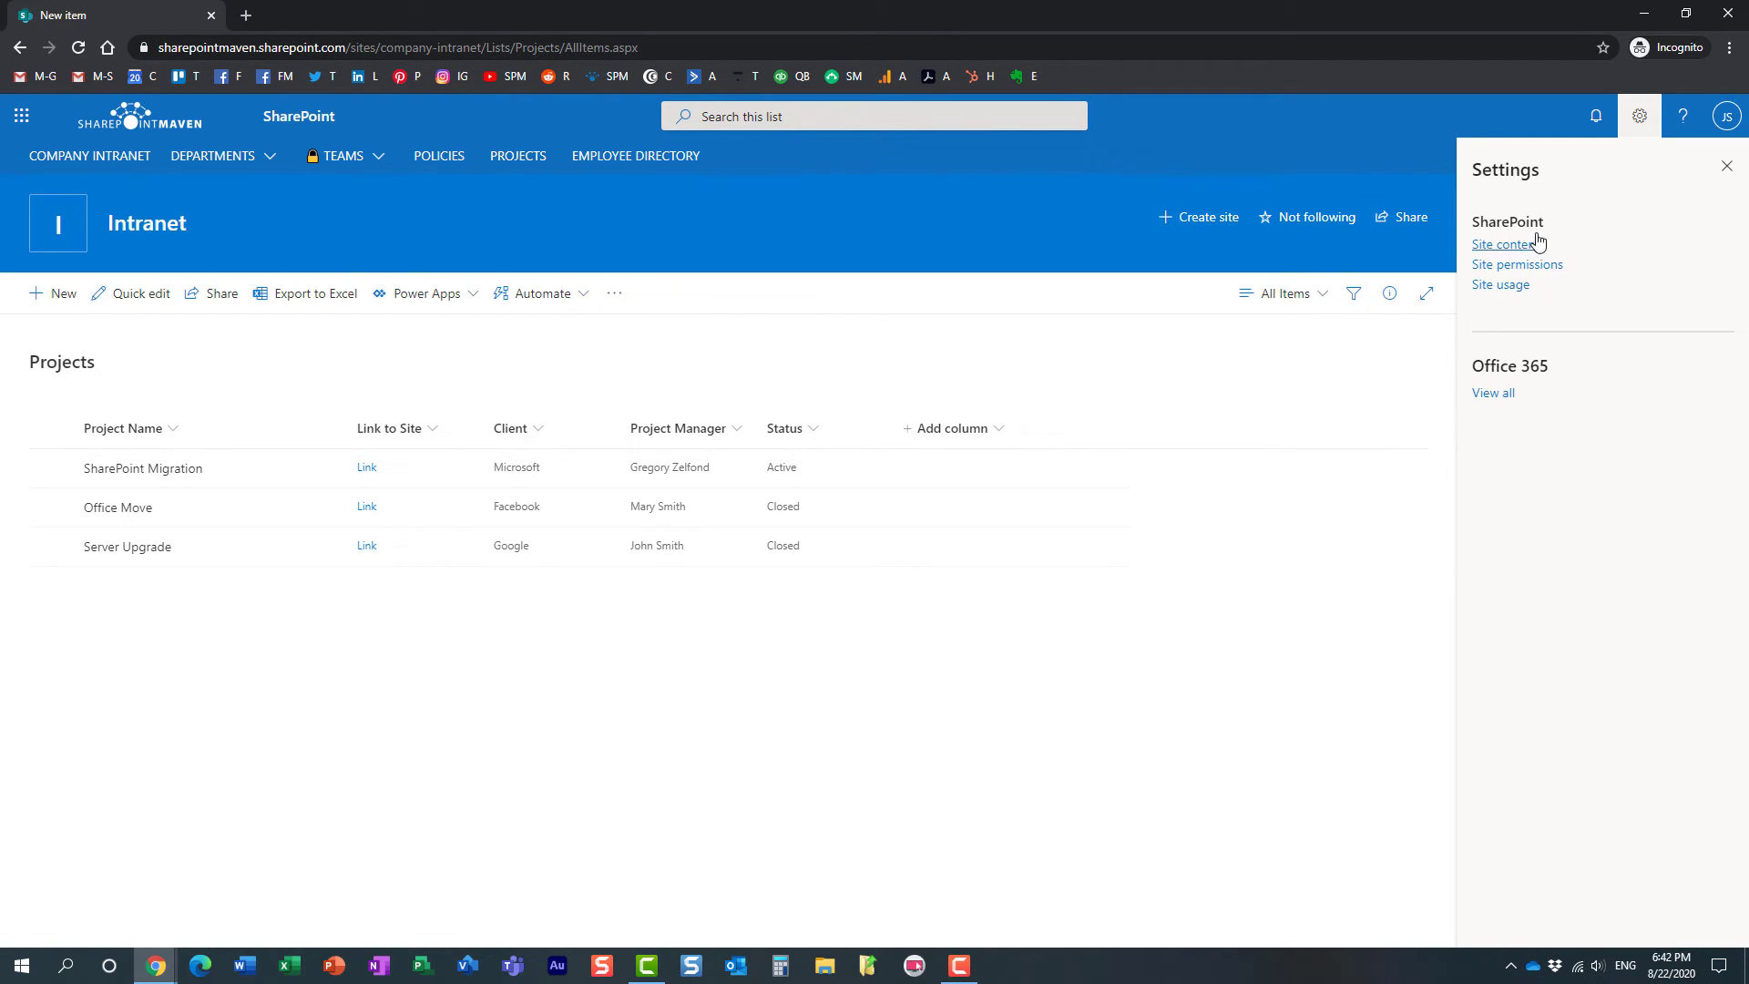
{"action": "left_click", "coordinate": [1724, 167]}
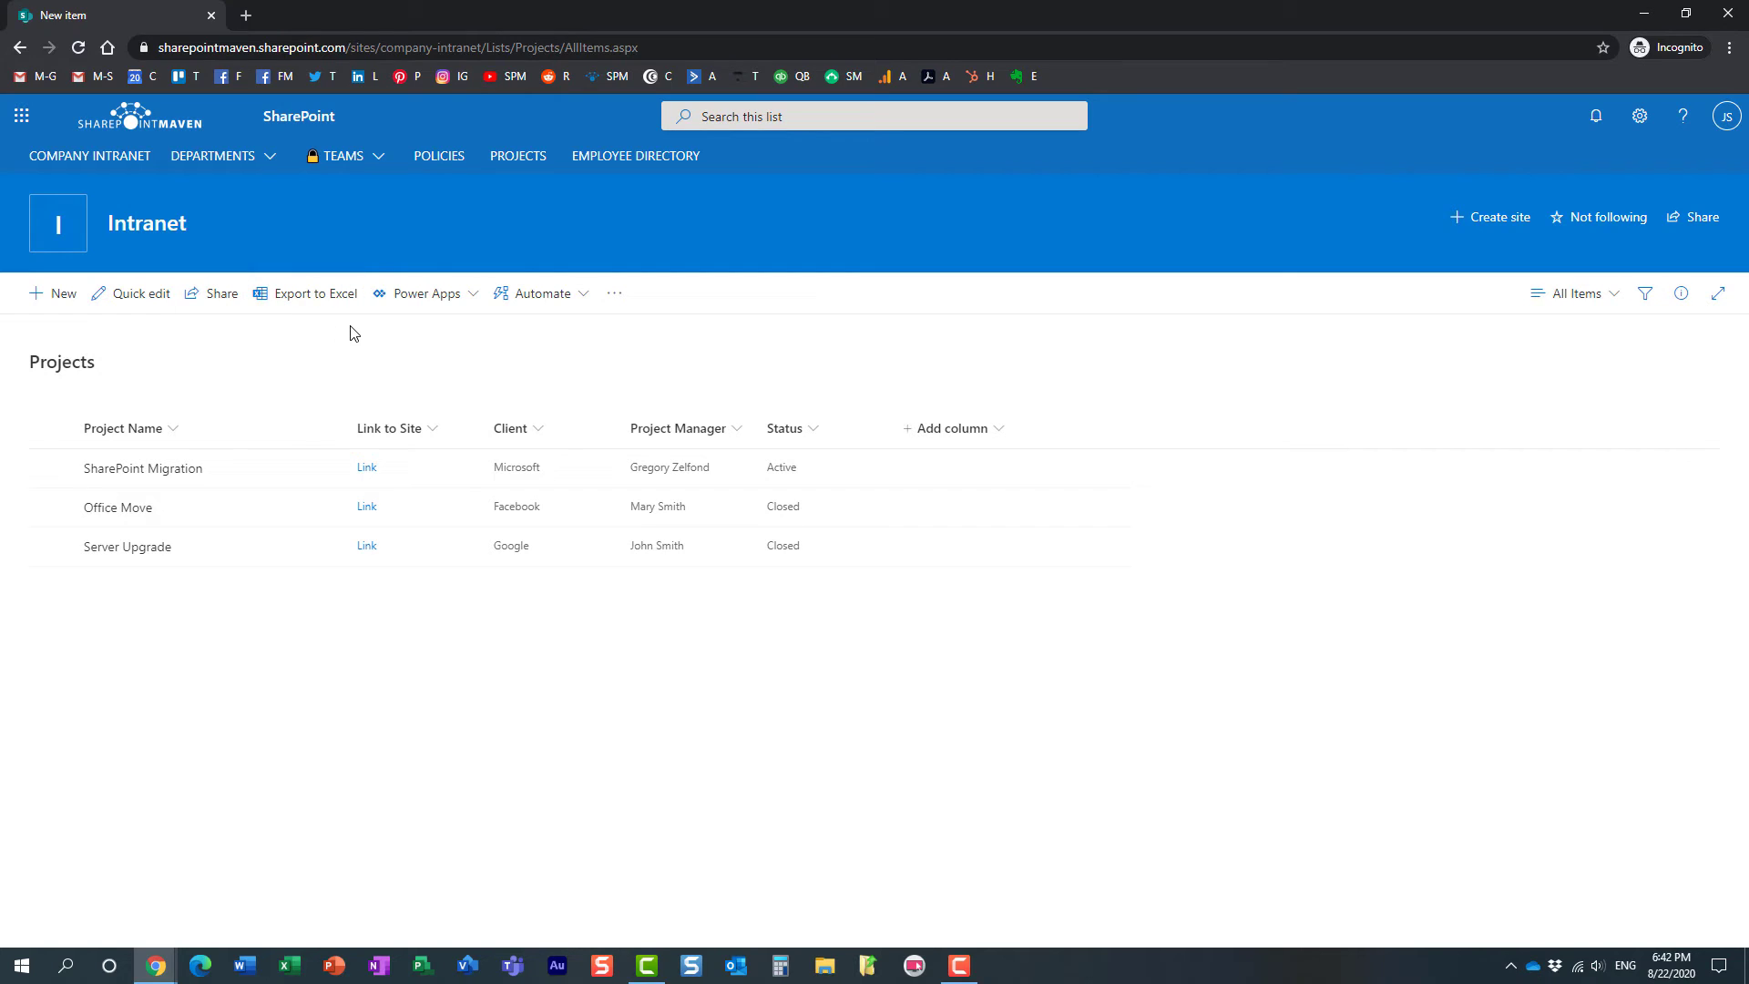
Step: Confirm the shared user is refused the Intranet site root, then switch back to the owner's window
{"action": "left_click", "coordinate": [55, 228]}
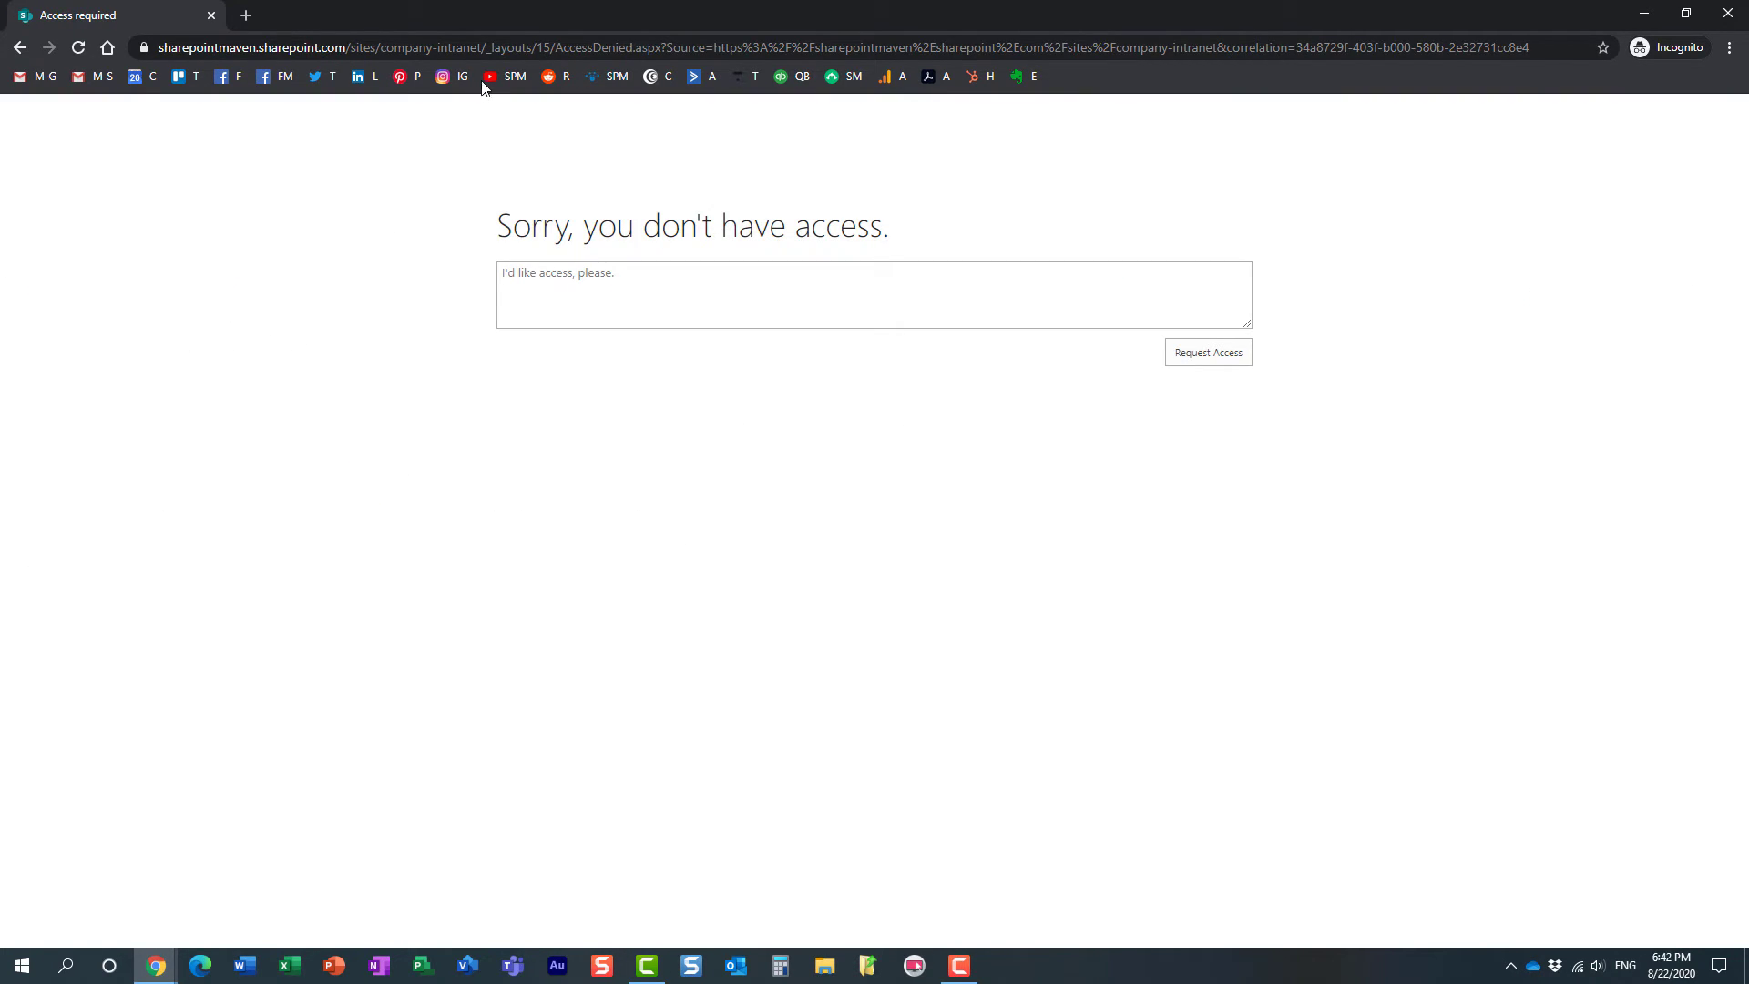
{"action": "left_click_drag", "start_coordinate": [485, 47], "coordinate": [1603, 19]}
{"action": "key", "text": "BackSpace"}
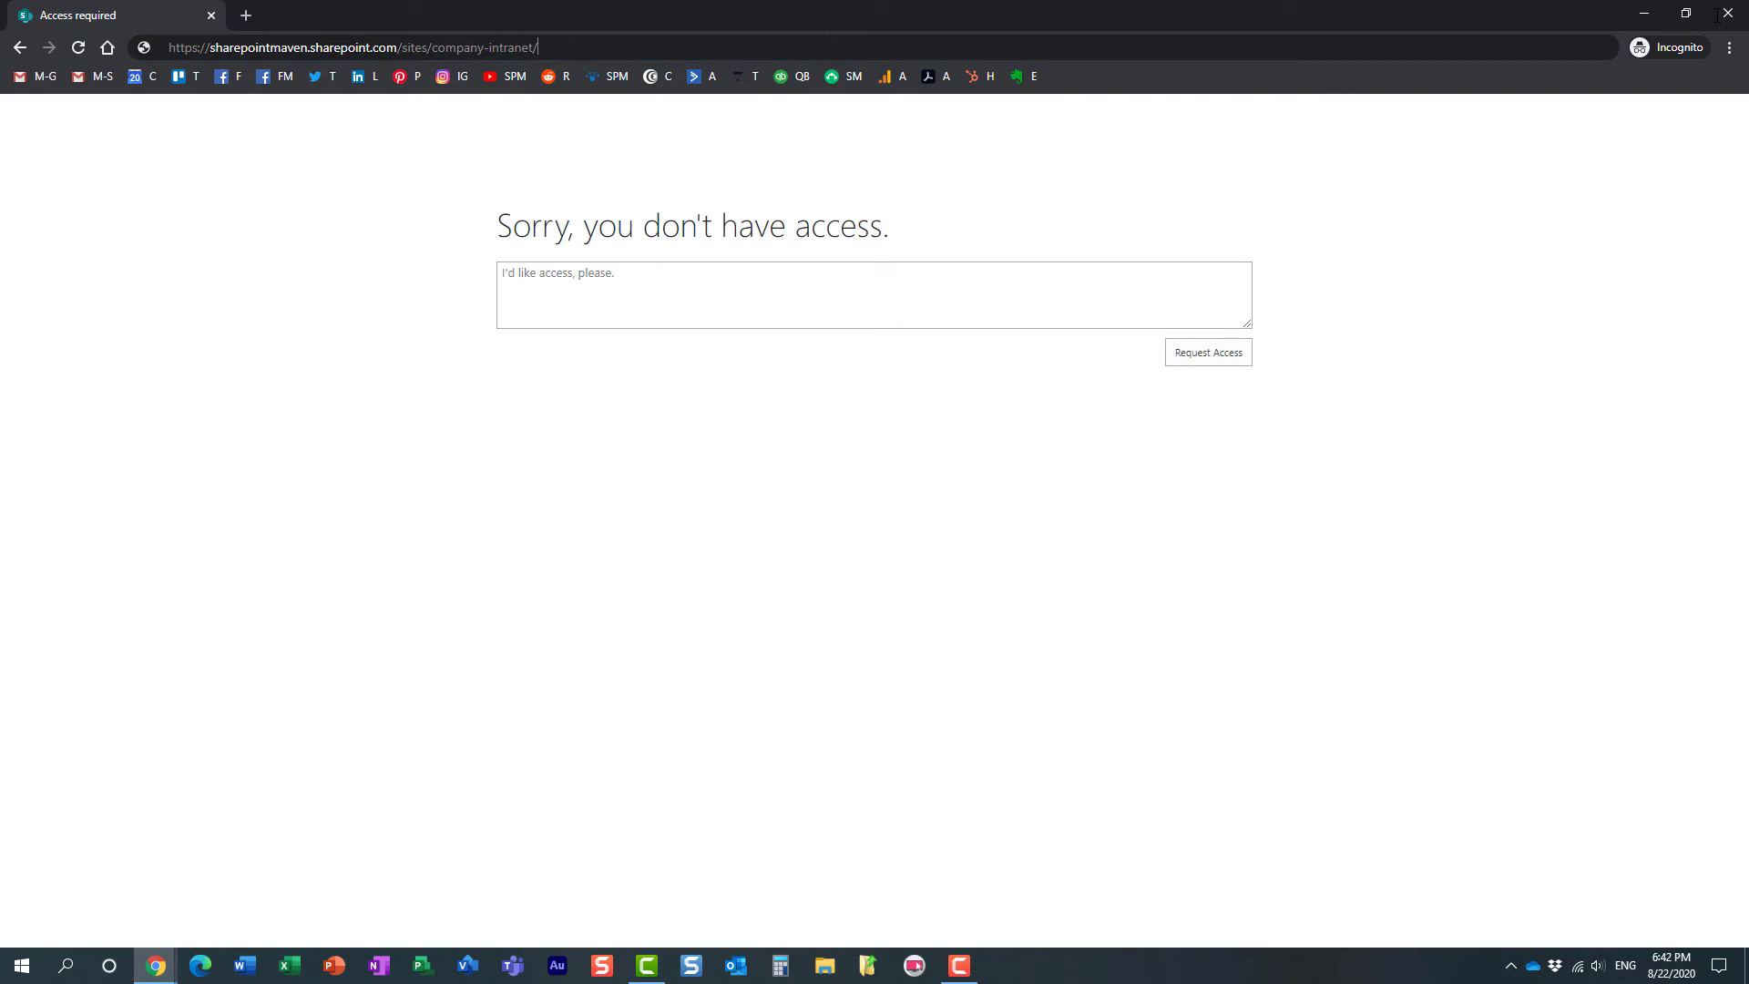
{"action": "key", "text": "Return"}
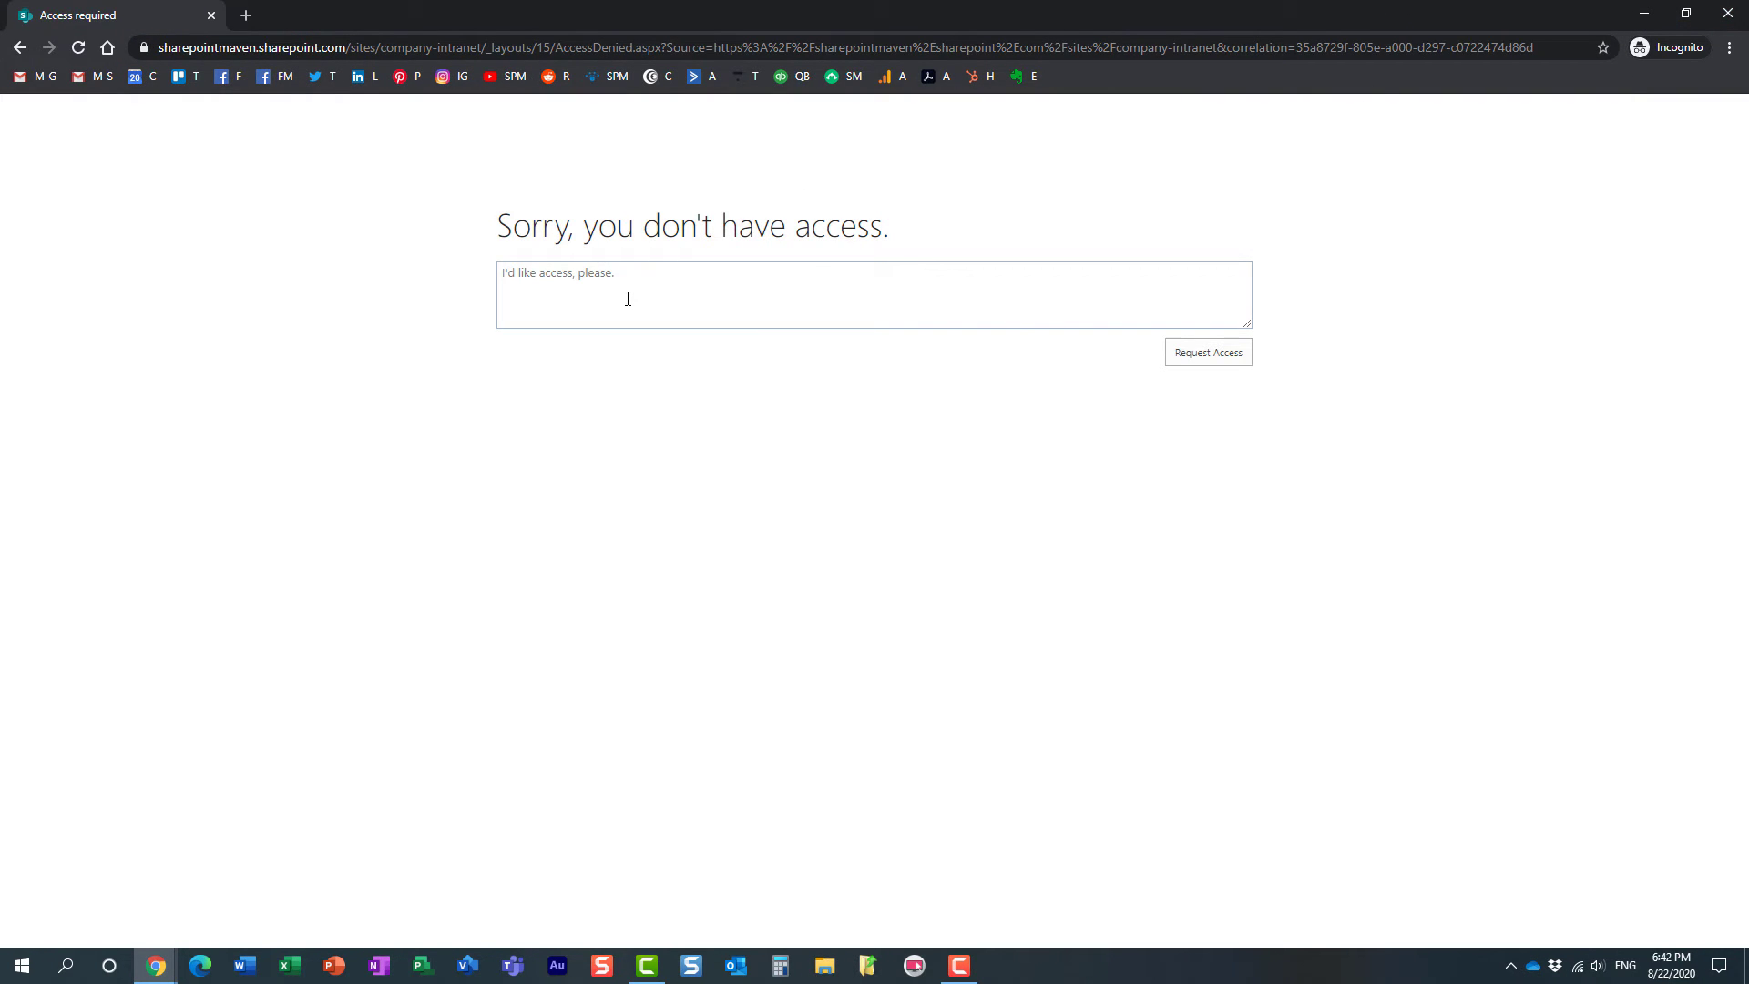
{"action": "left_click", "coordinate": [156, 966]}
{"action": "left_click", "coordinate": [97, 927]}
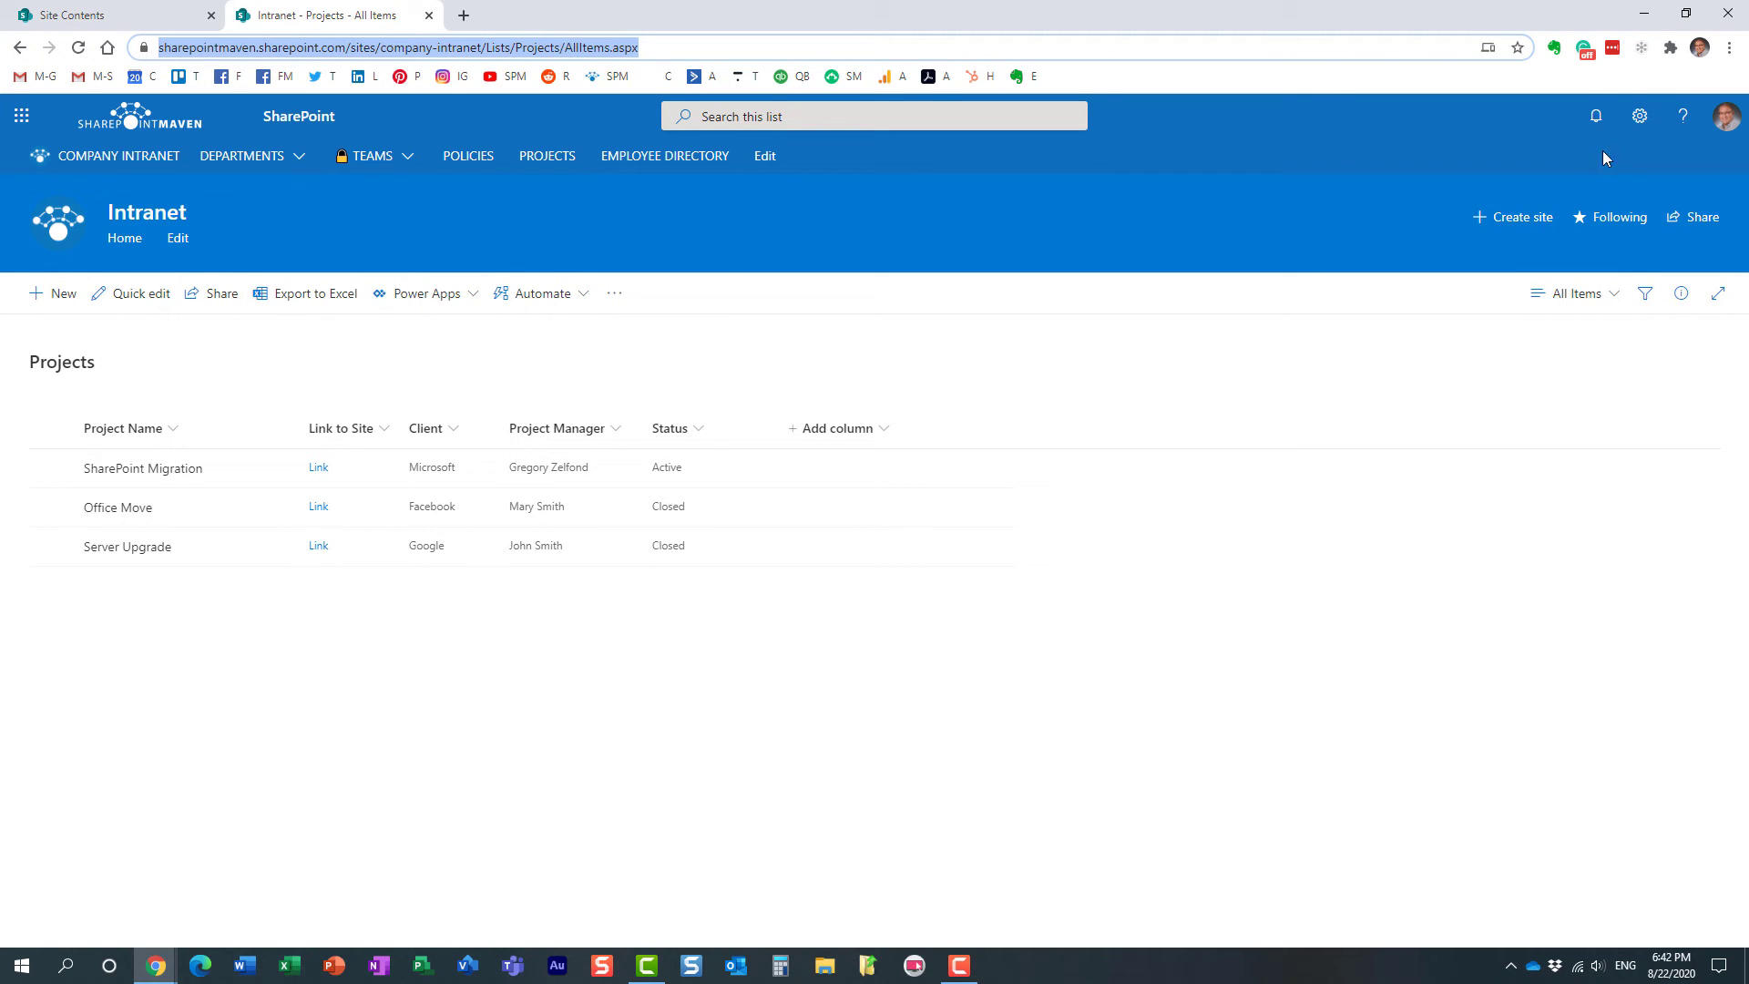
Step: Open Permissions for this list via List settings, showing unique permissions with the user at Contribute
{"action": "left_click", "coordinate": [1639, 119]}
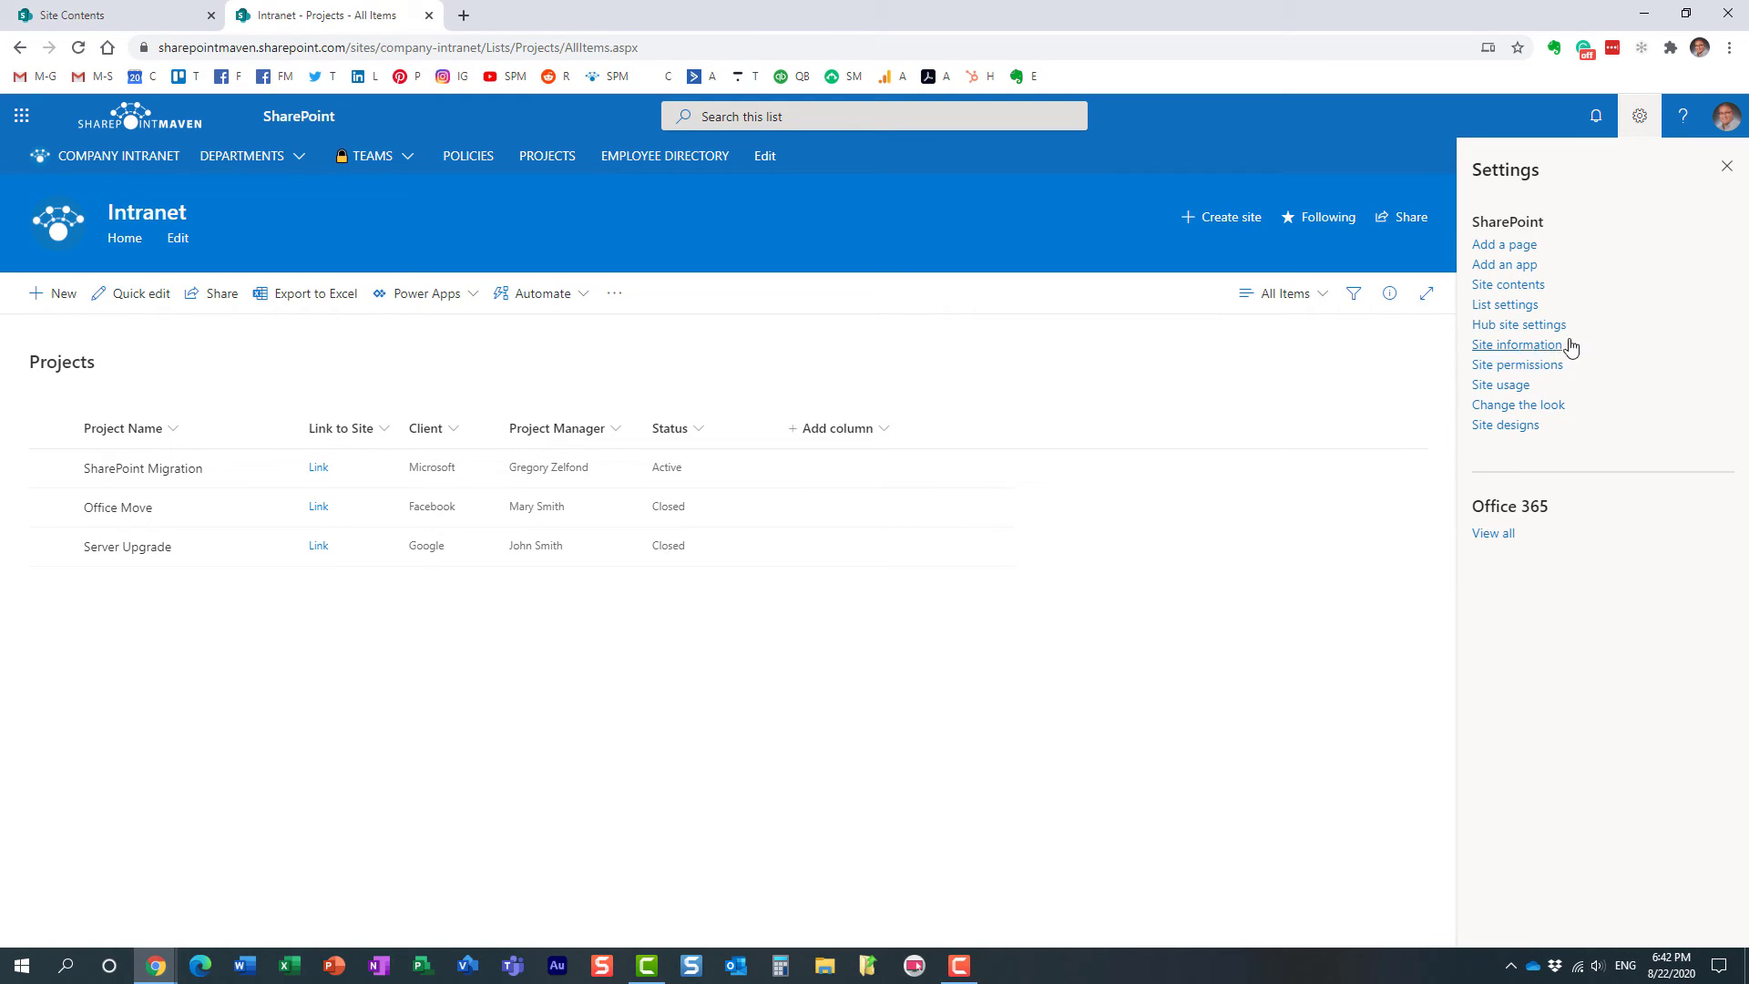
{"action": "left_click", "coordinate": [1535, 308]}
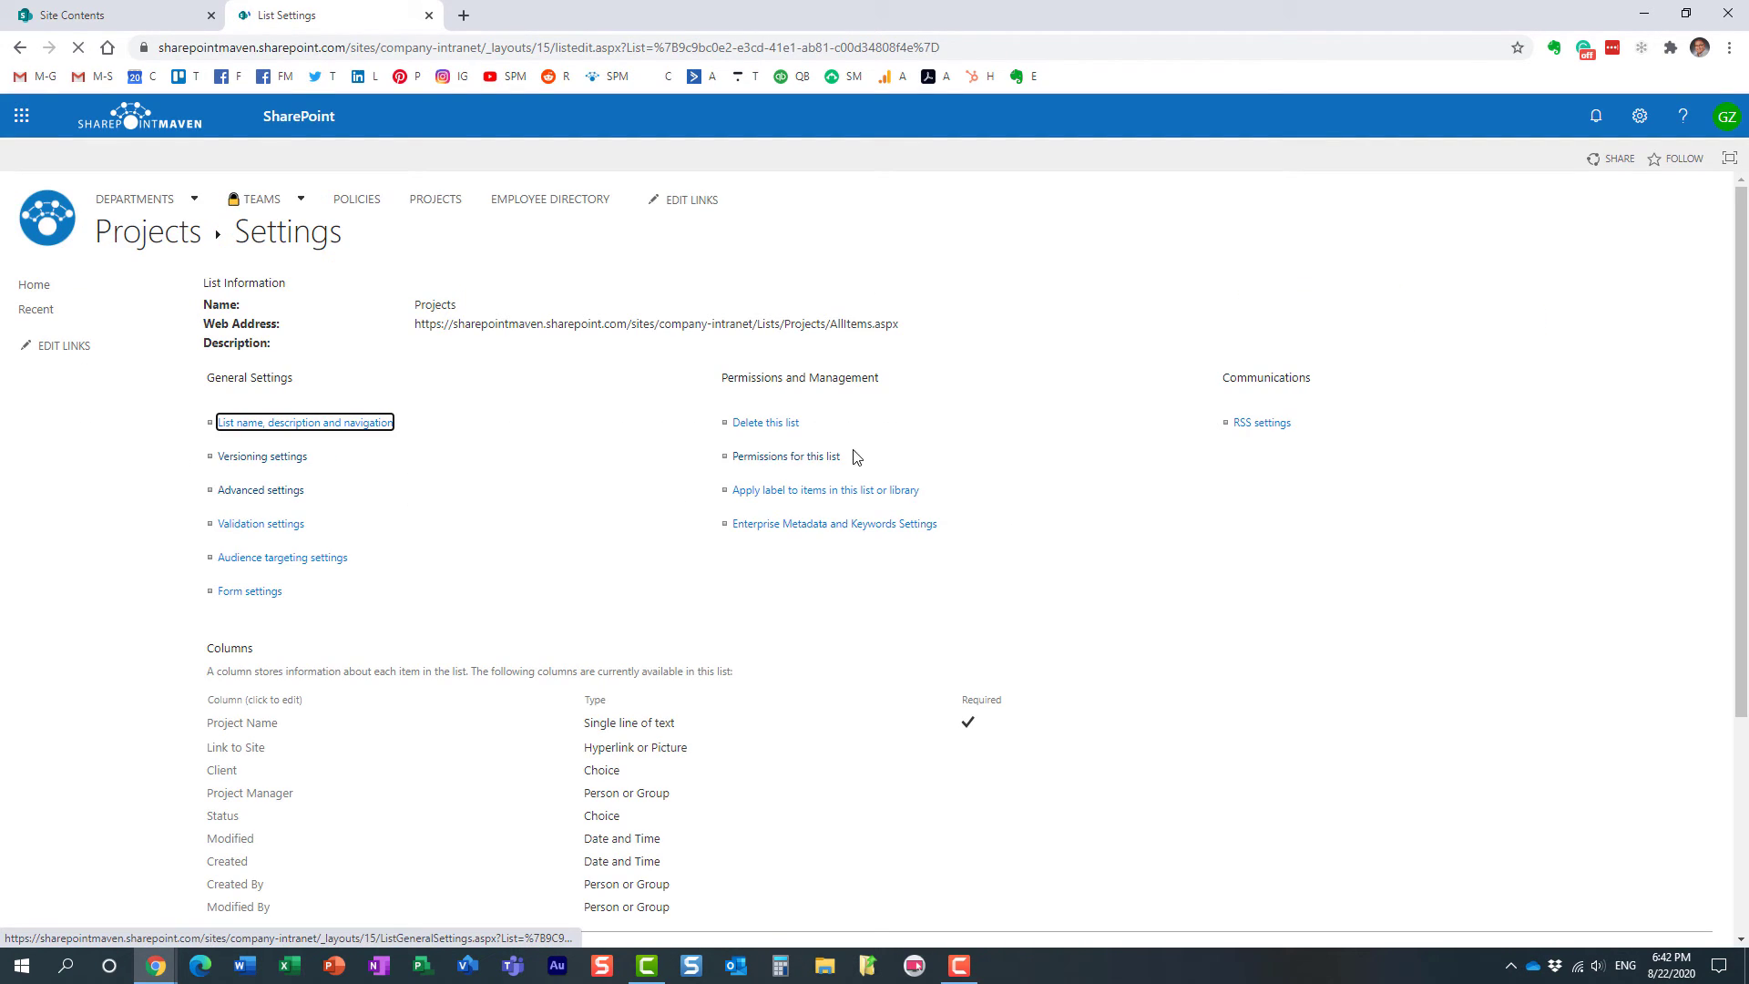
{"action": "left_click", "coordinate": [779, 458]}
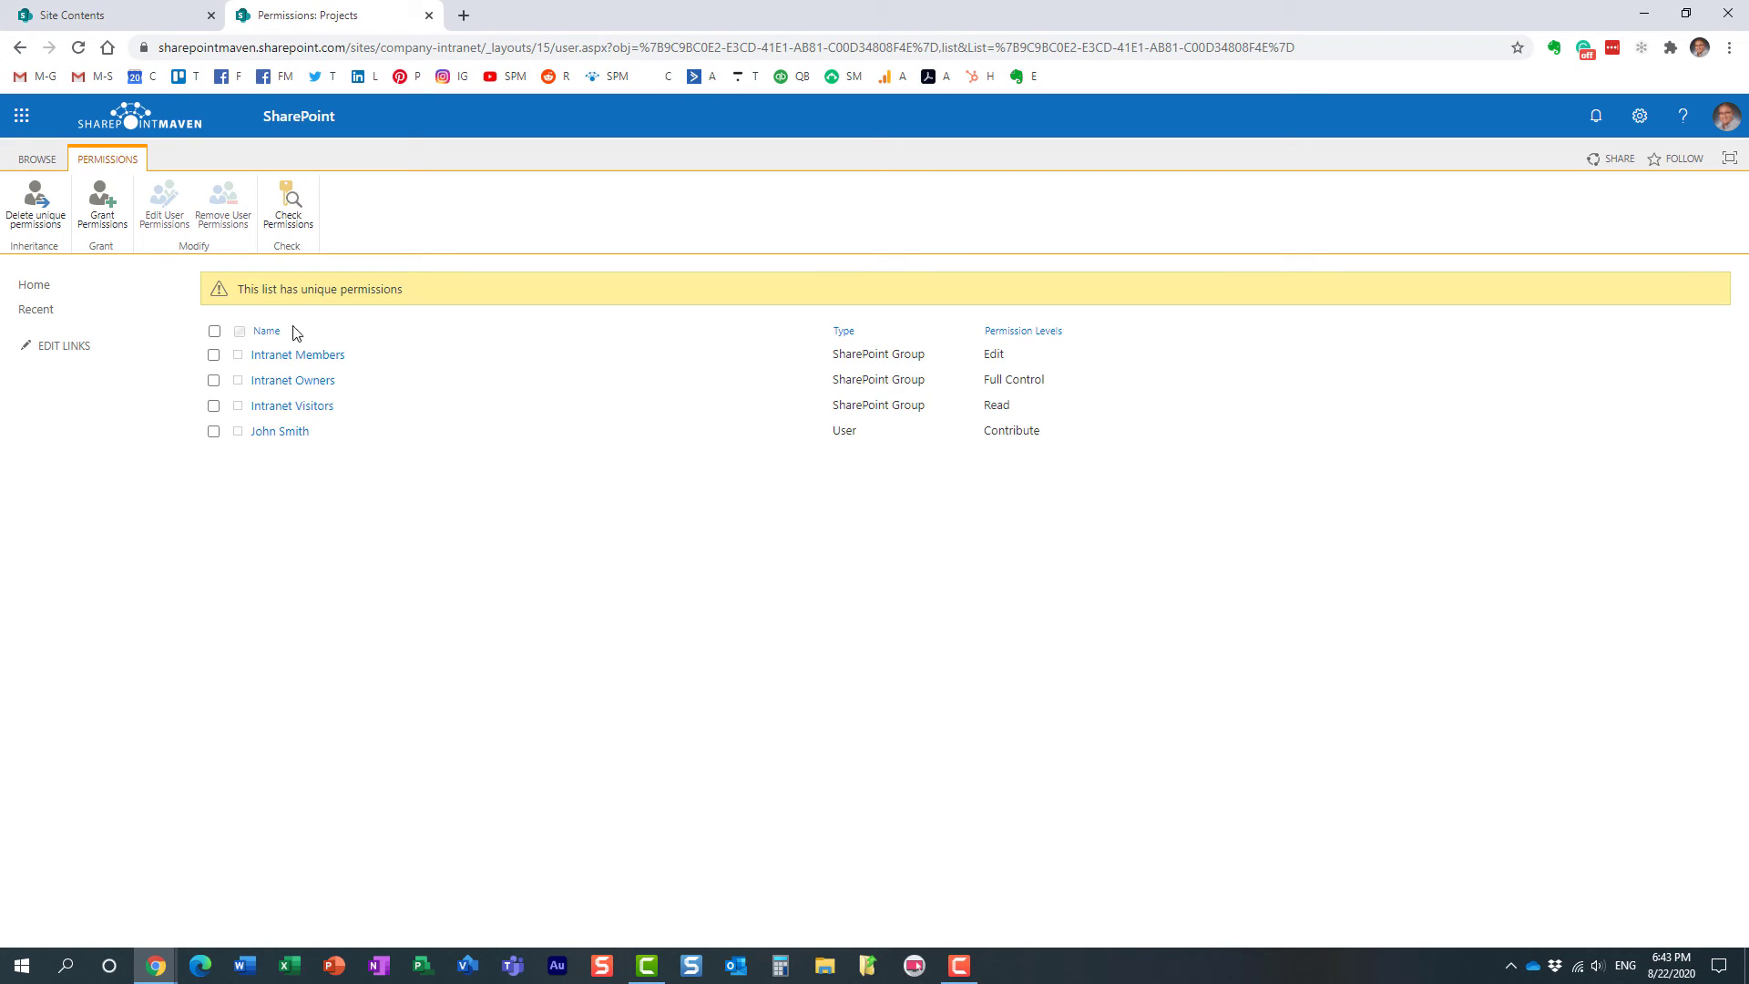
Step: Highlight and then clear the unique-permissions notice, and switch to the Site Contents tab
{"action": "mouse_move", "coordinate": [246, 294]}
{"action": "left_mouse_down"}
{"action": "mouse_move", "coordinate": [453, 292]}
{"action": "mouse_move", "coordinate": [239, 292]}
{"action": "left_mouse_up"}
{"action": "left_click", "coordinate": [441, 293]}
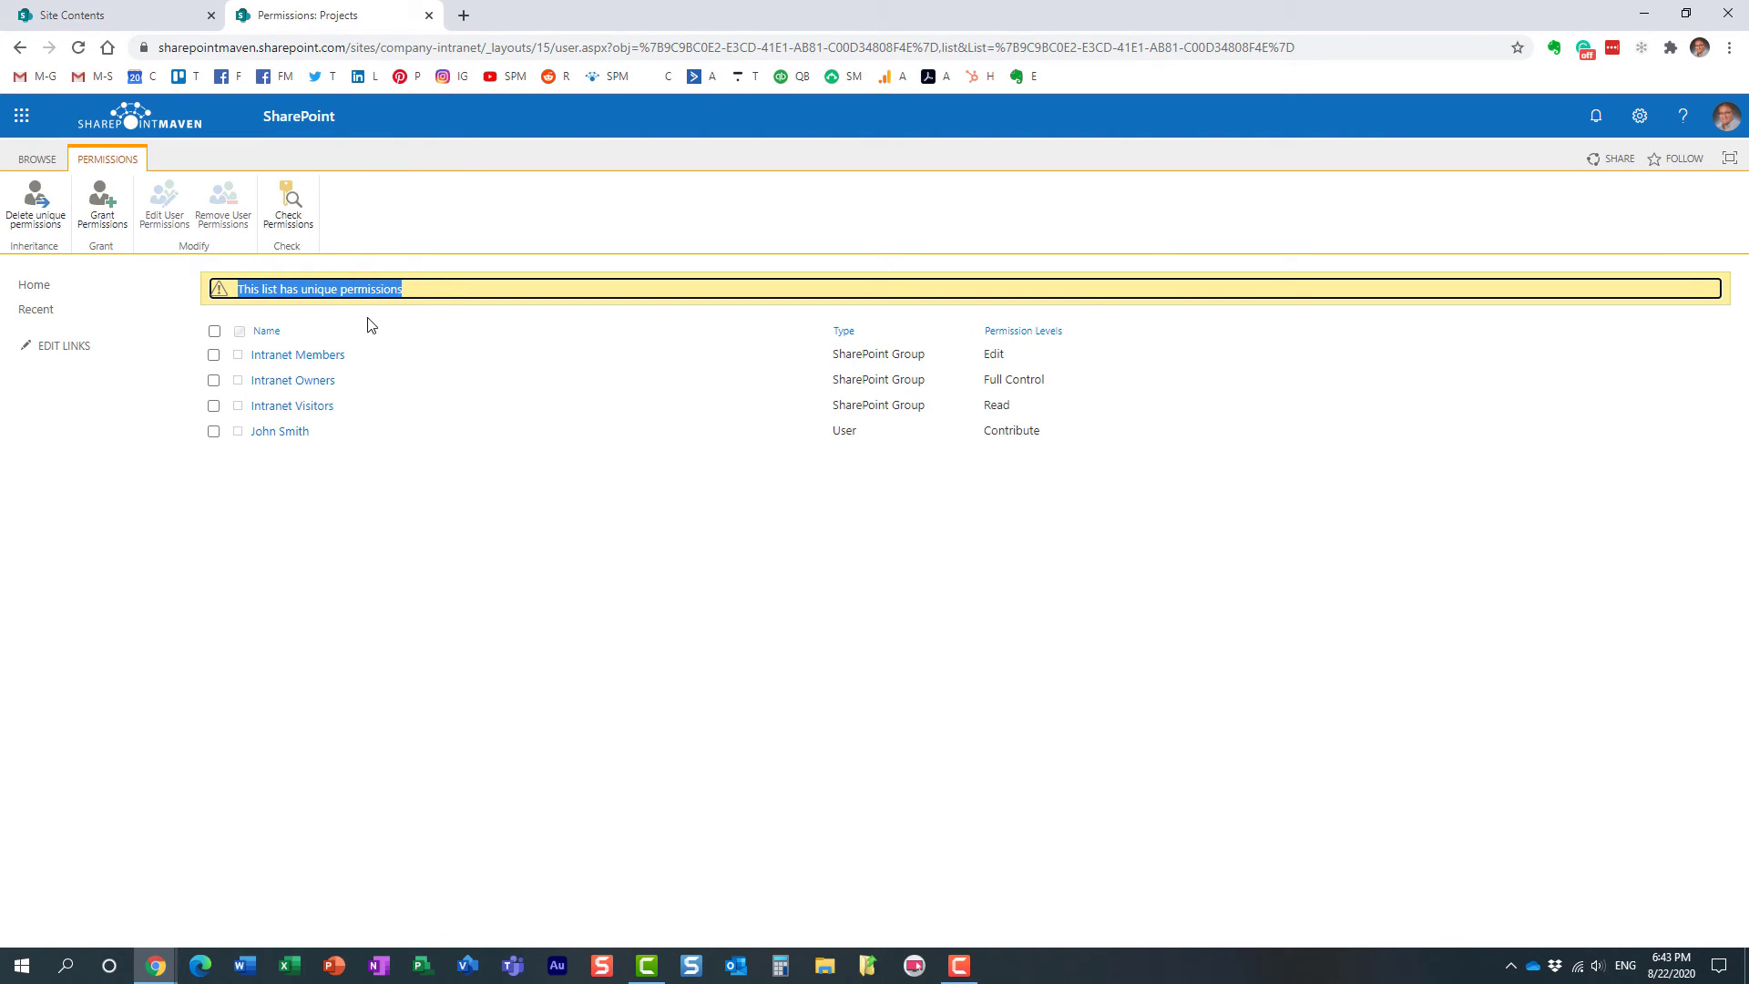
{"action": "left_click", "coordinate": [430, 349]}
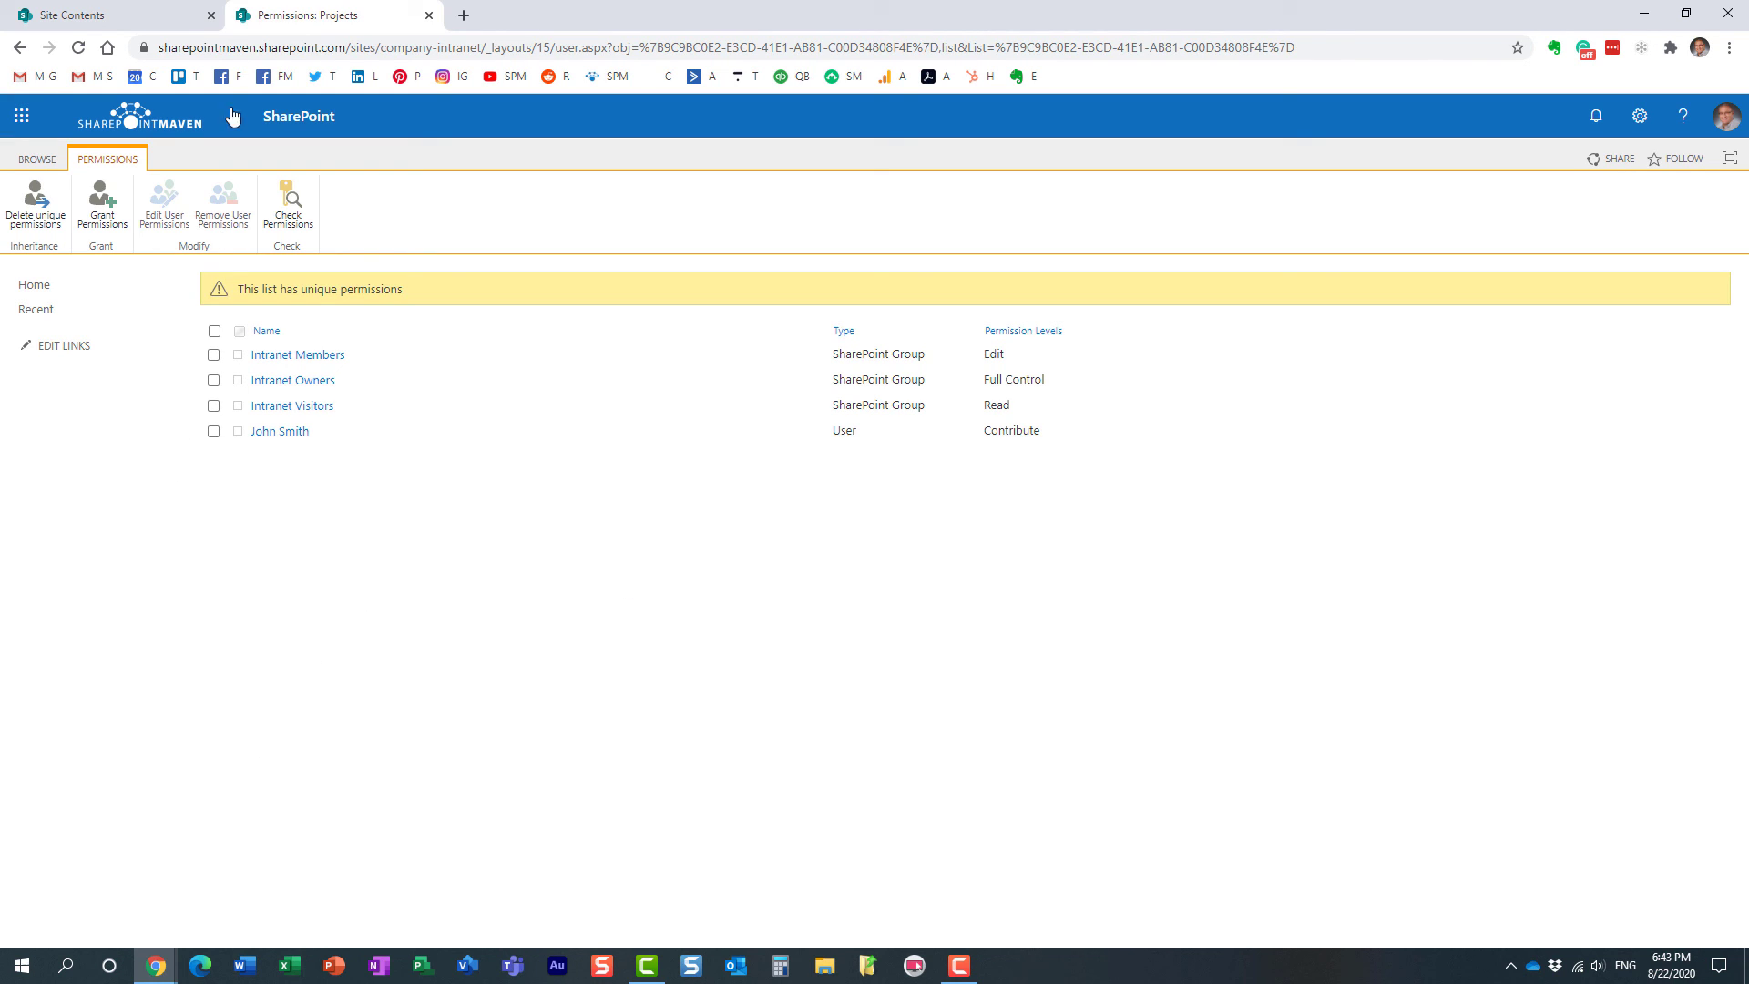
{"action": "left_click", "coordinate": [150, 18]}
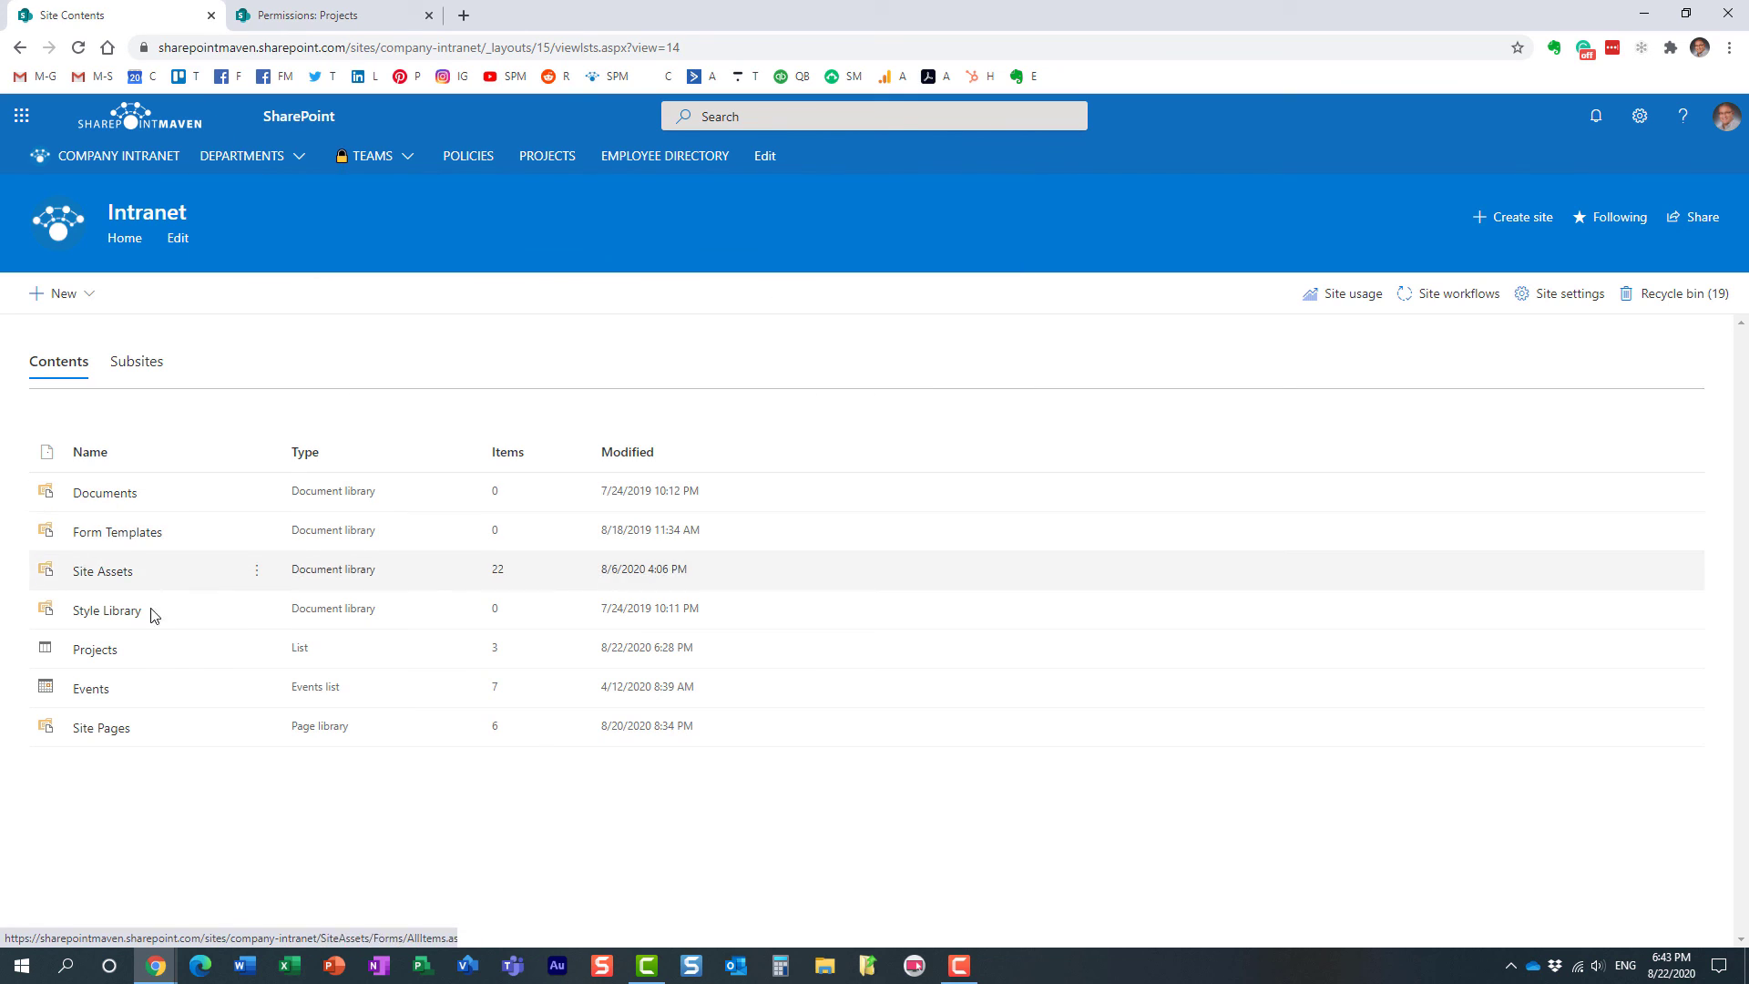
Step: Open the Projects list in a new tab, showing its three projects in the All Items view
{"action": "left_click", "coordinate": [94, 650]}
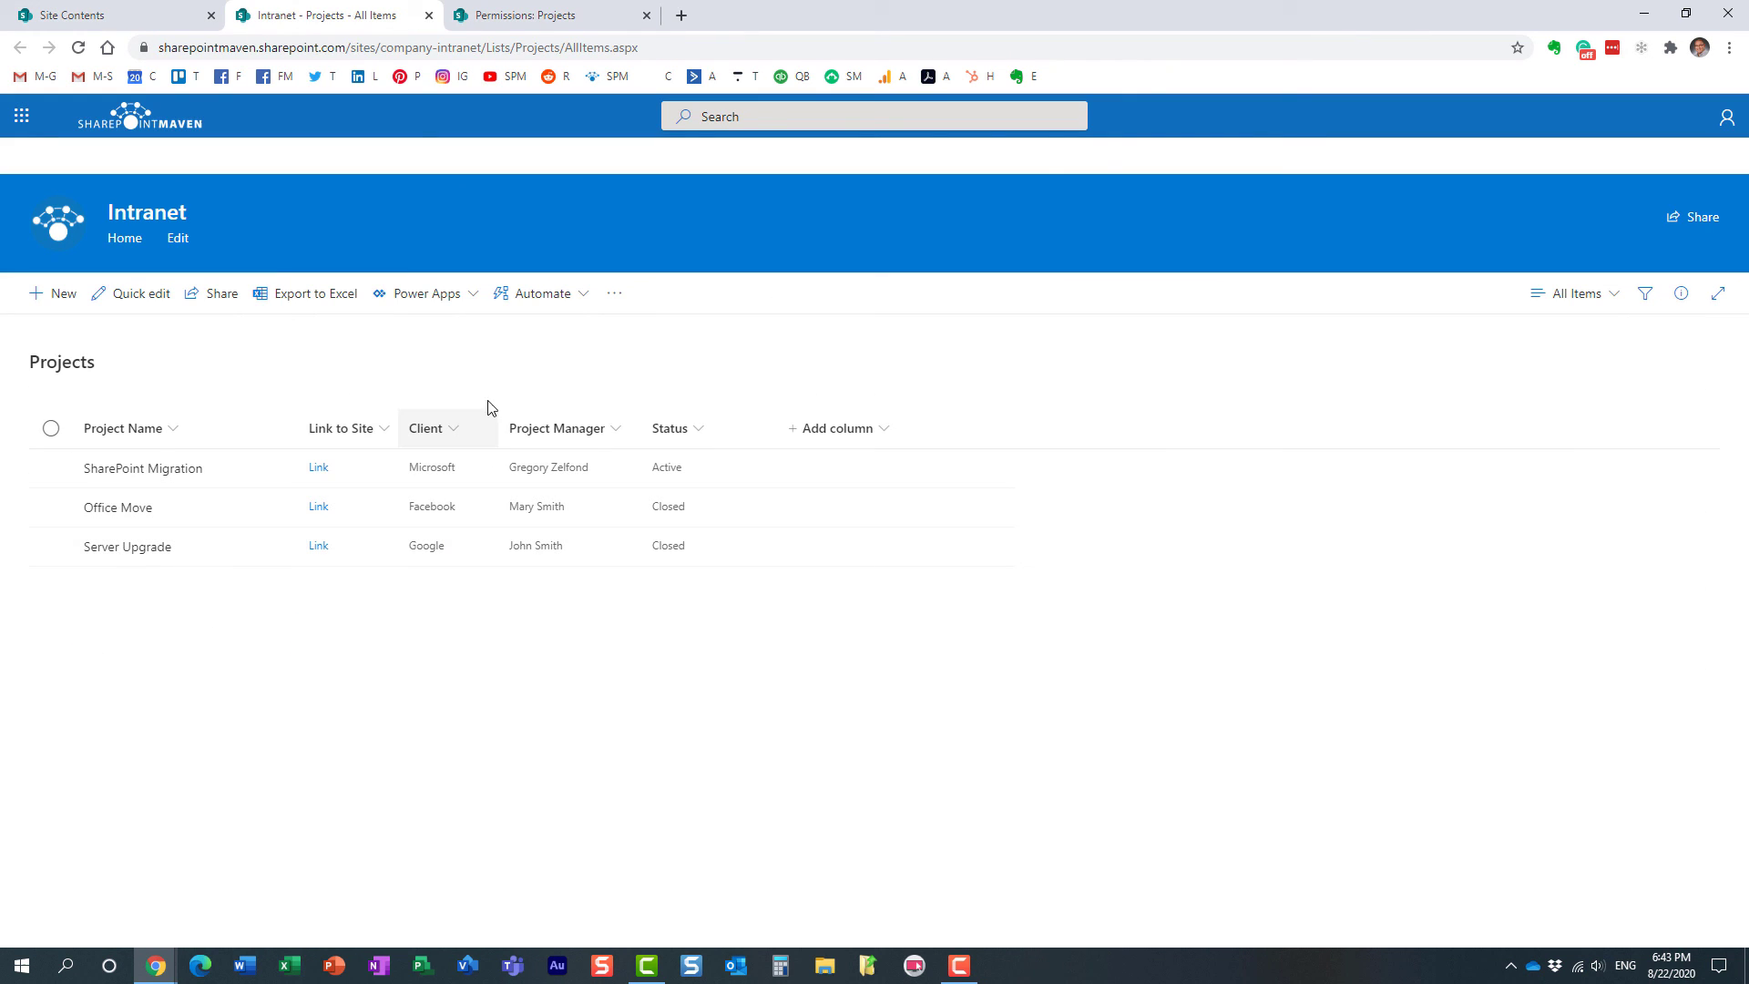